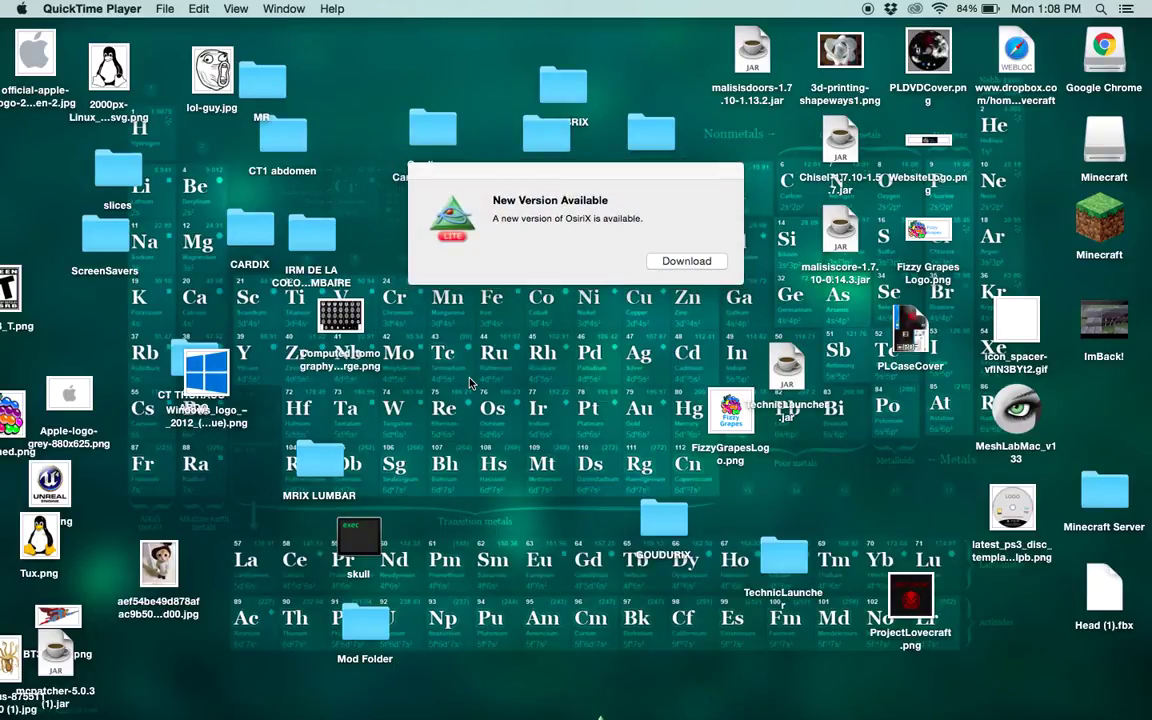
Dismiss the new-version notice, close the OsiriX page it opens, and clear the windows off the desktop
click(716, 261)
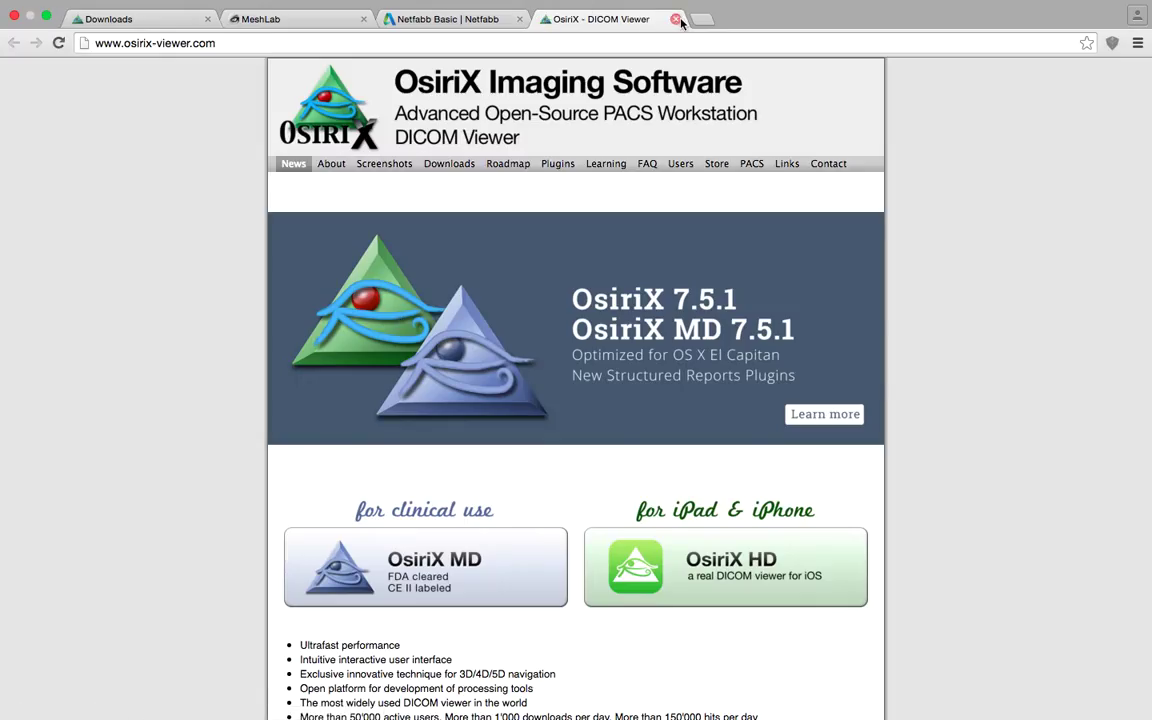
click(676, 19)
click(30, 15)
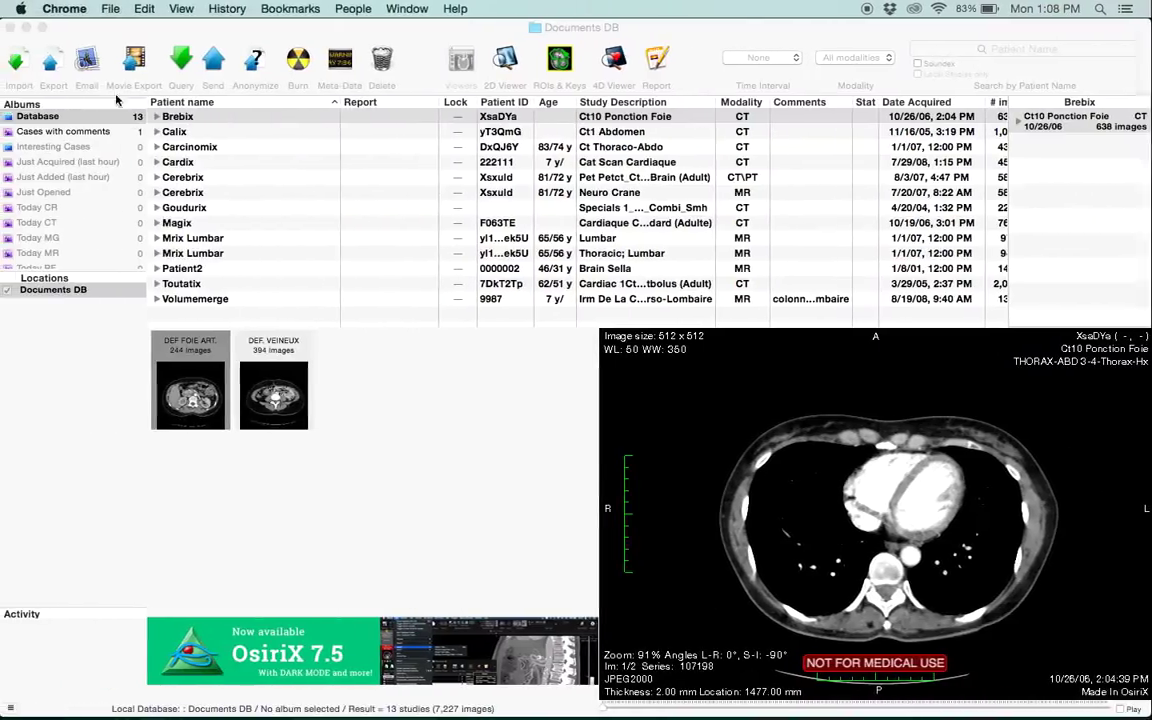
click(115, 101)
click(26, 27)
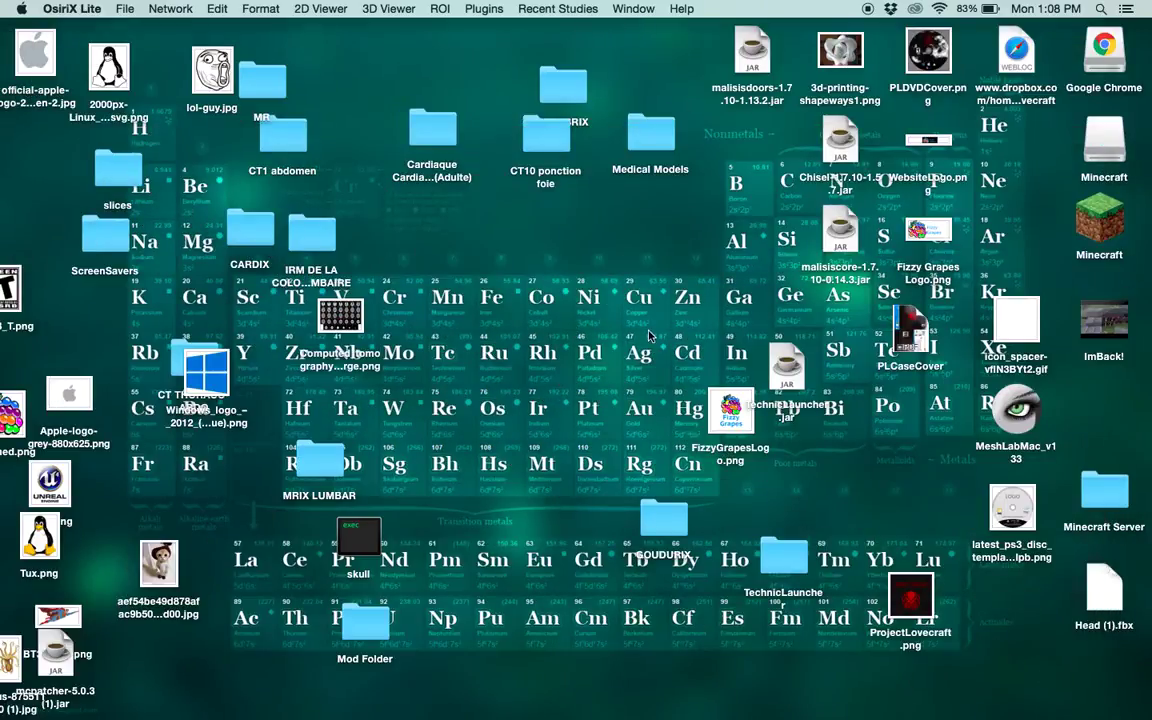
click(648, 335)
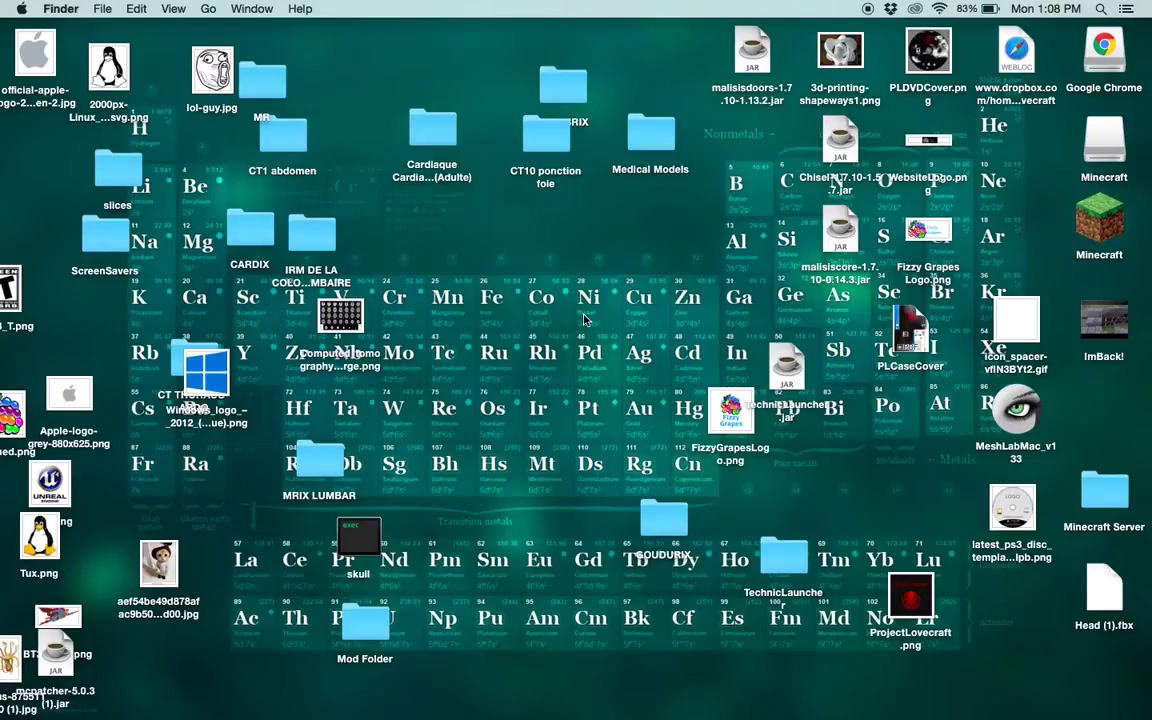
Switch to Chrome and review the OsiriX Downloads, MeshLab and Netfabb Basic pages
key(ctrl+Right)
click(180, 21)
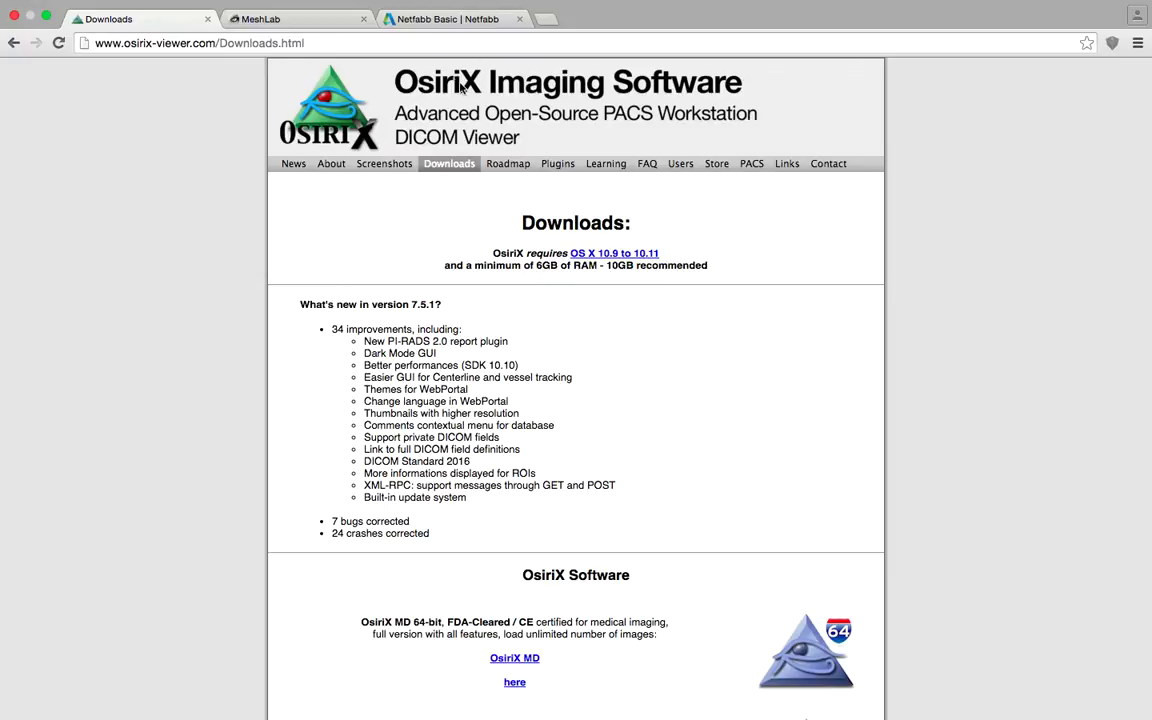
click(318, 20)
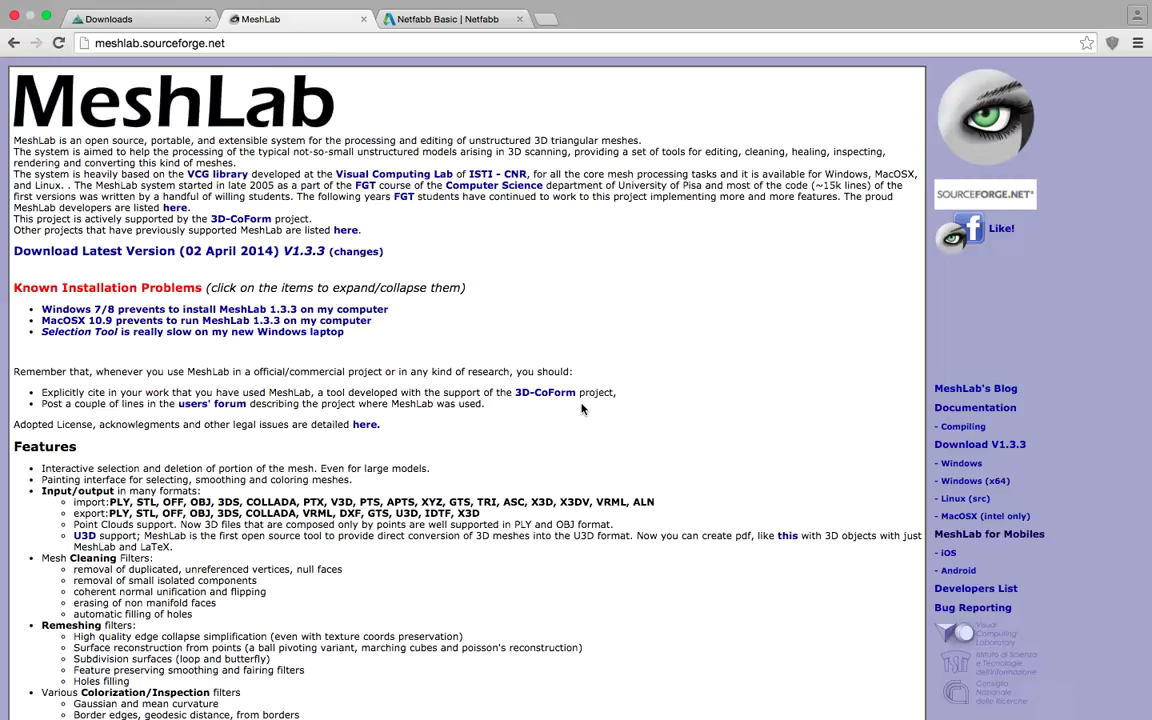
click(470, 20)
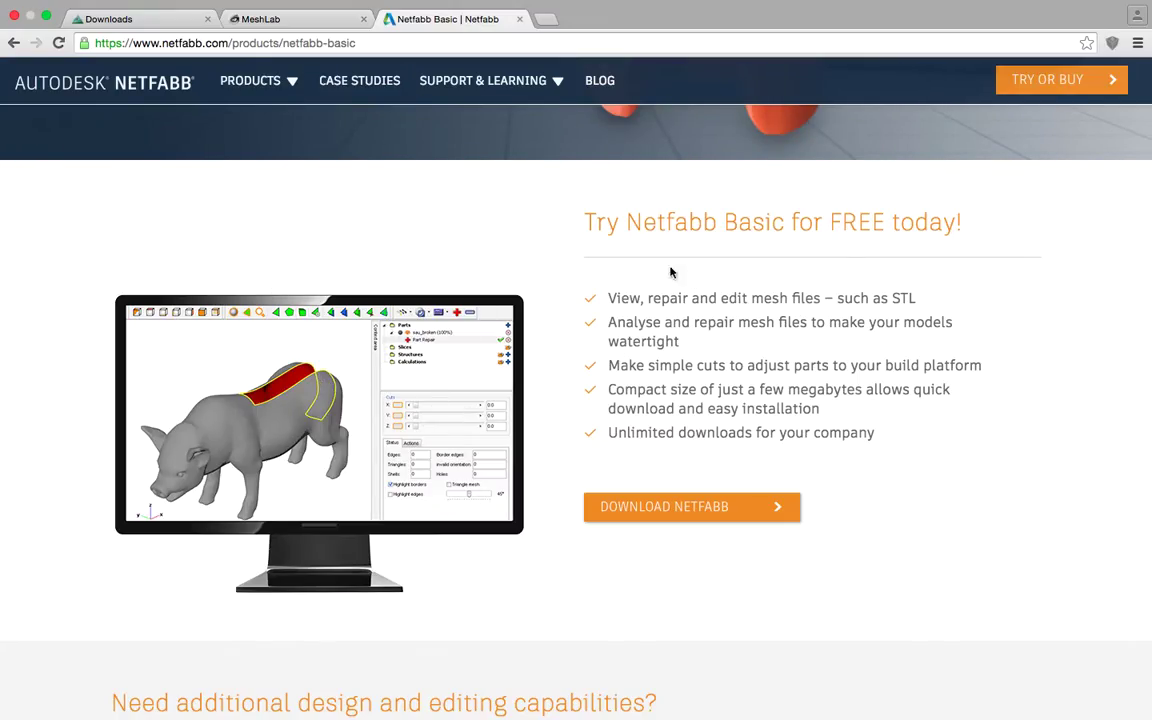
mouse_move(966, 5)
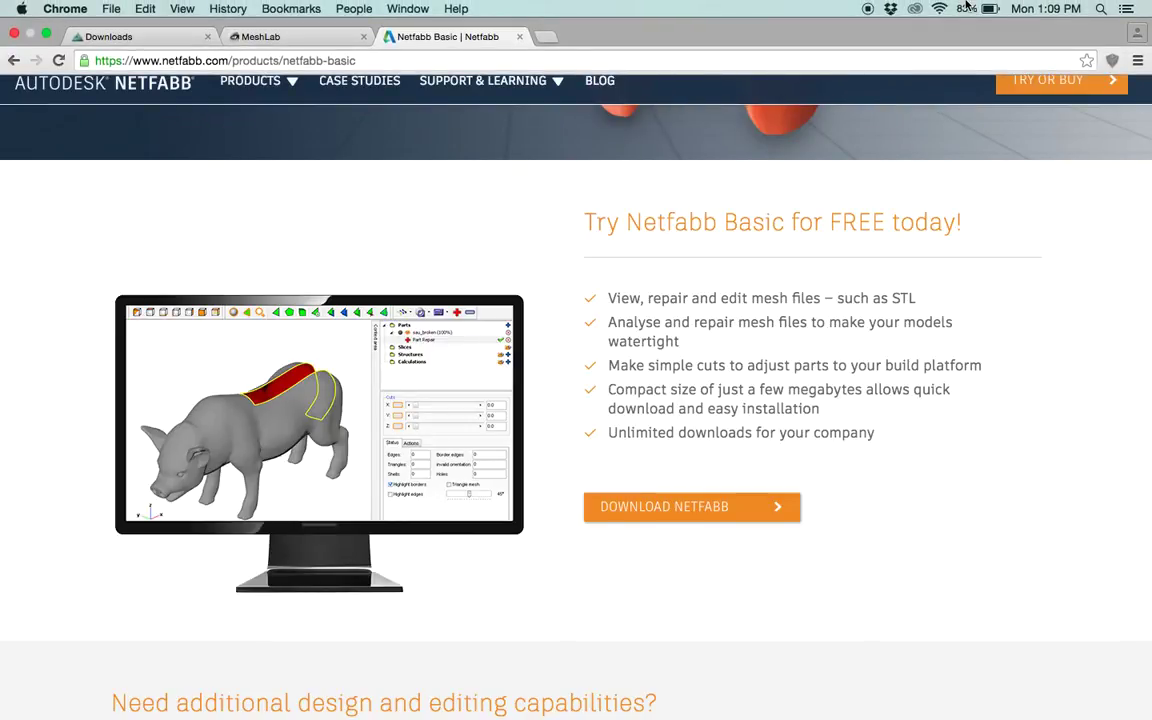
click(148, 37)
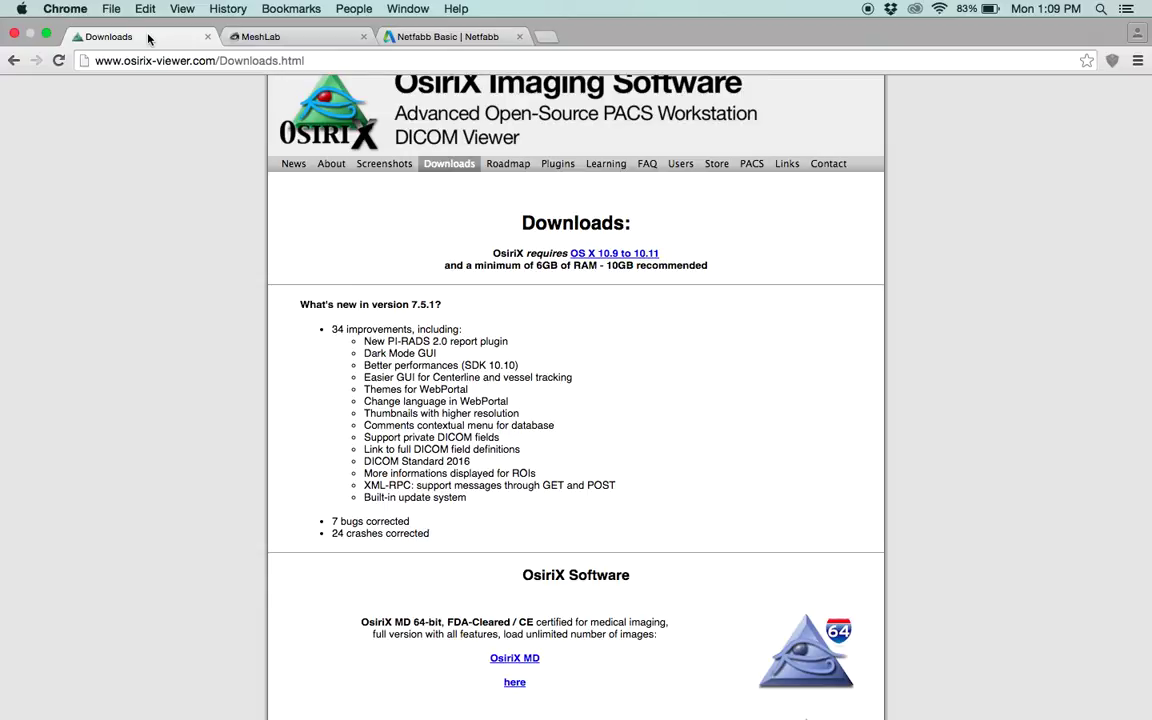
key(ctrl+Left)
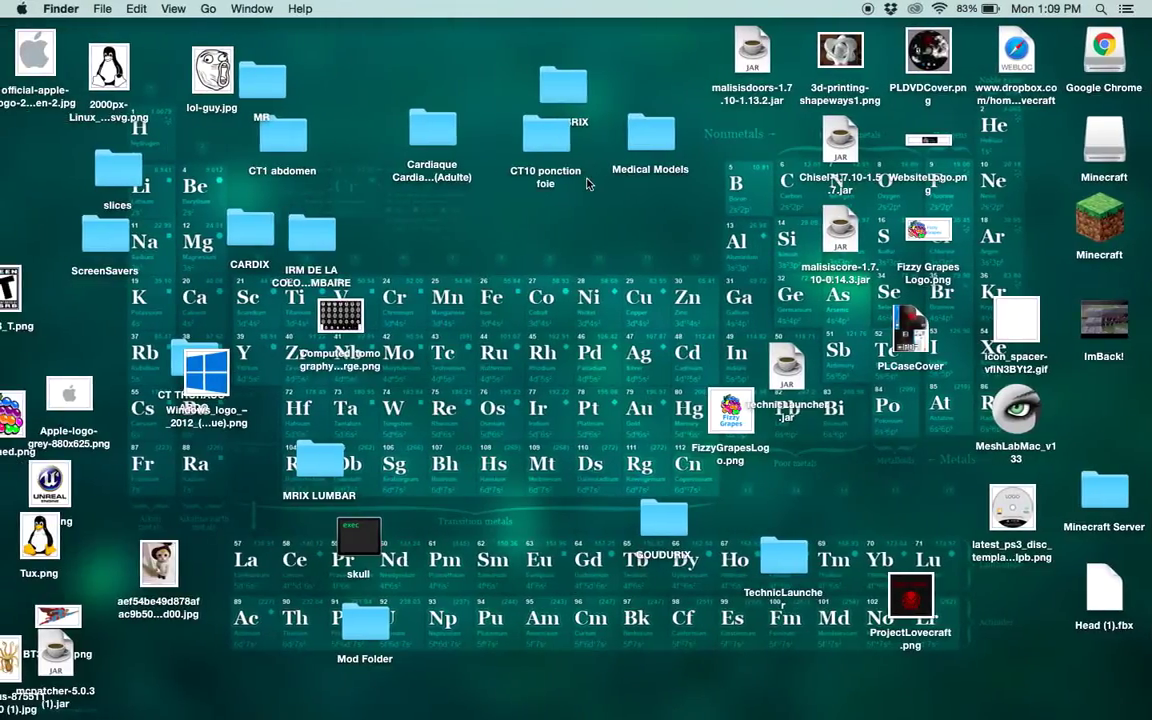
Review the OsiriX Downloads page in Chrome and open its DICOM sample image datasets site
key(ctrl+Right)
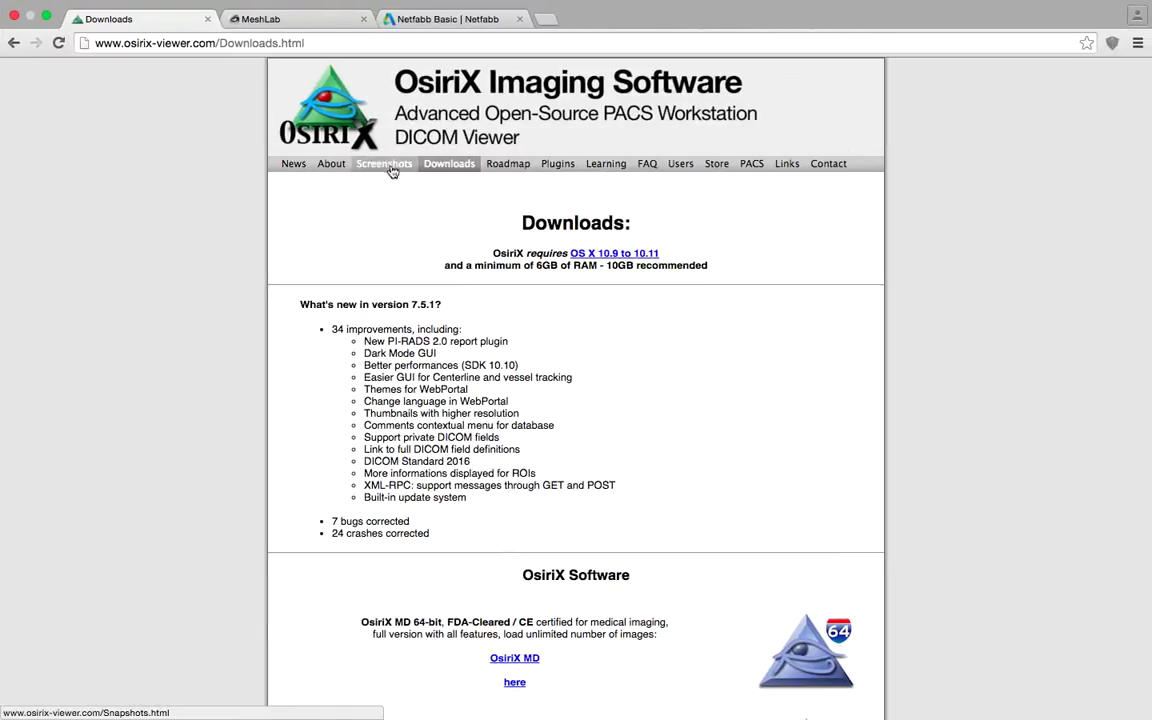
scroll(770, 405, down, 10)
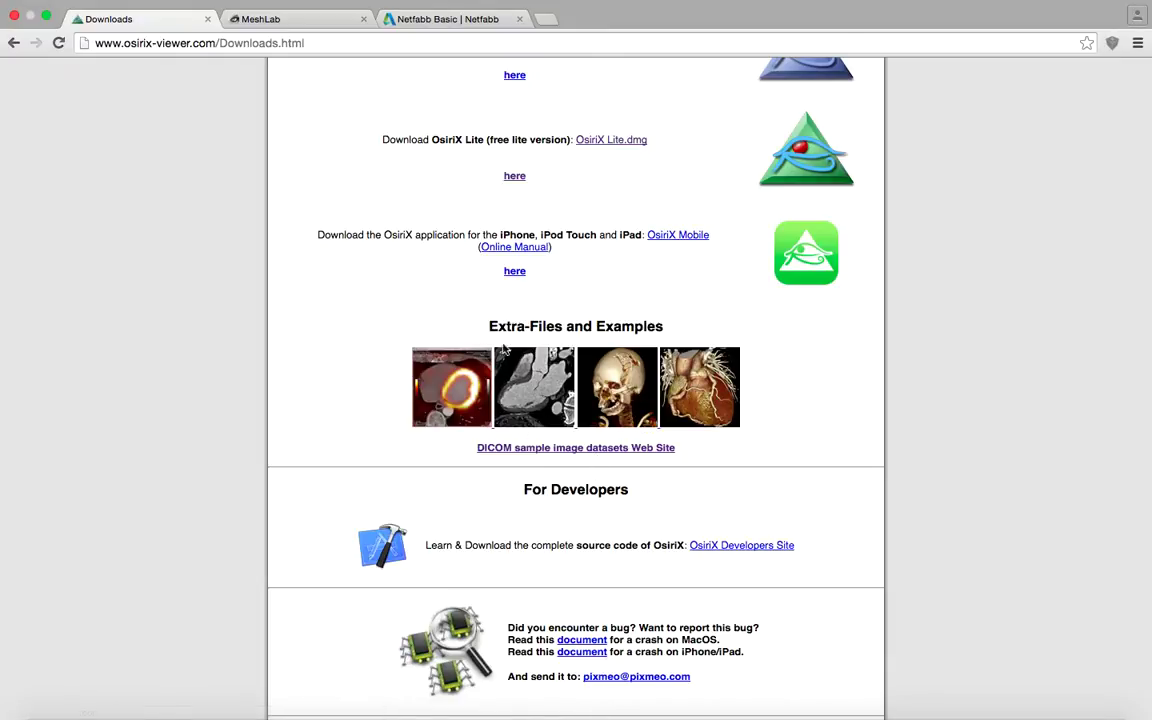
scroll(512, 351, up, 1)
scroll(512, 351, up, 3)
scroll(555, 373, down, 3)
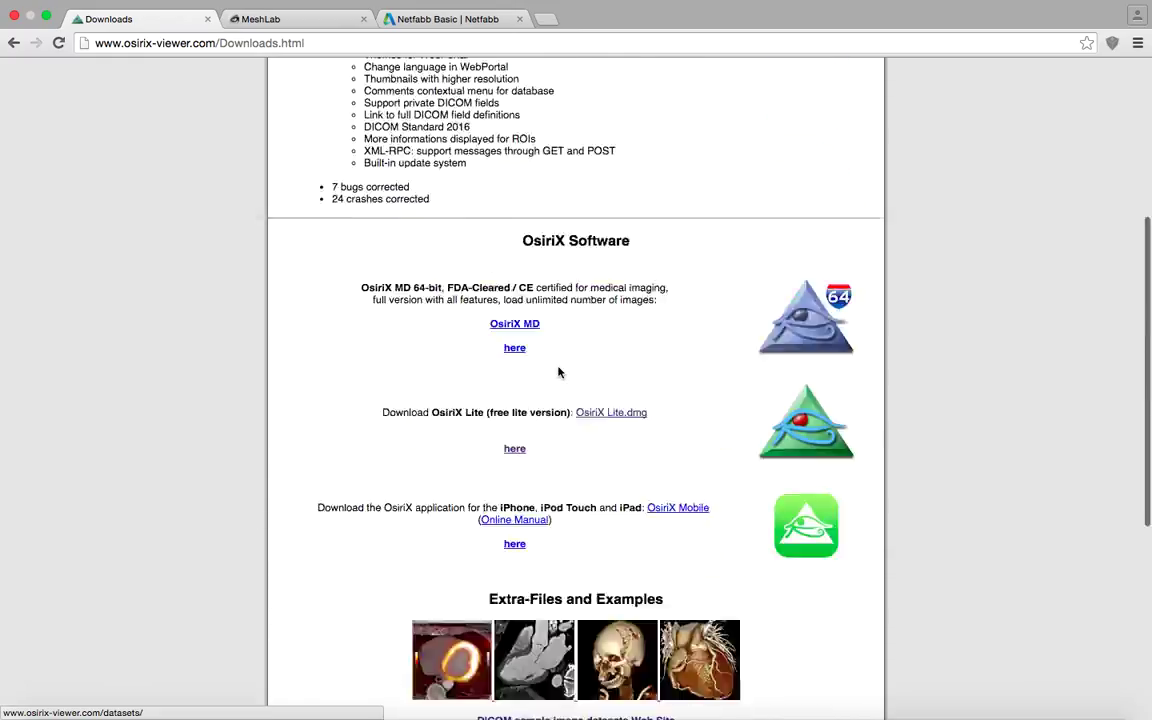
scroll(500, 300, up, 10)
scroll(447, 166, down, 1)
scroll(447, 166, down, 10)
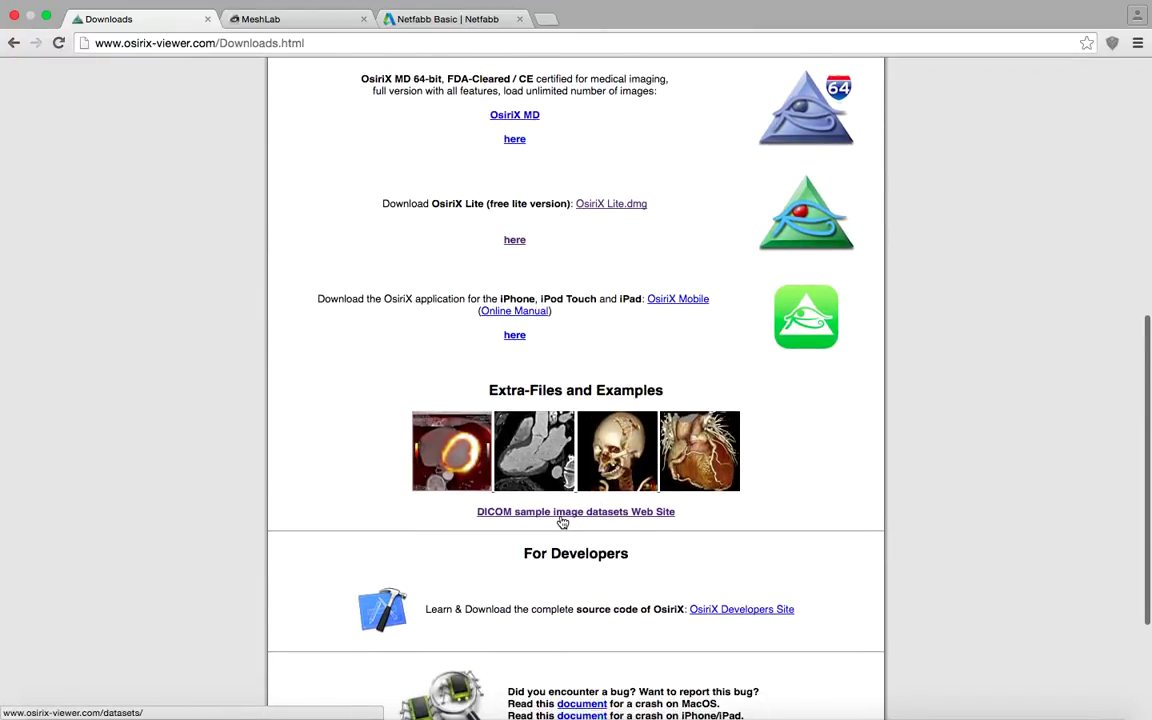
click(562, 513)
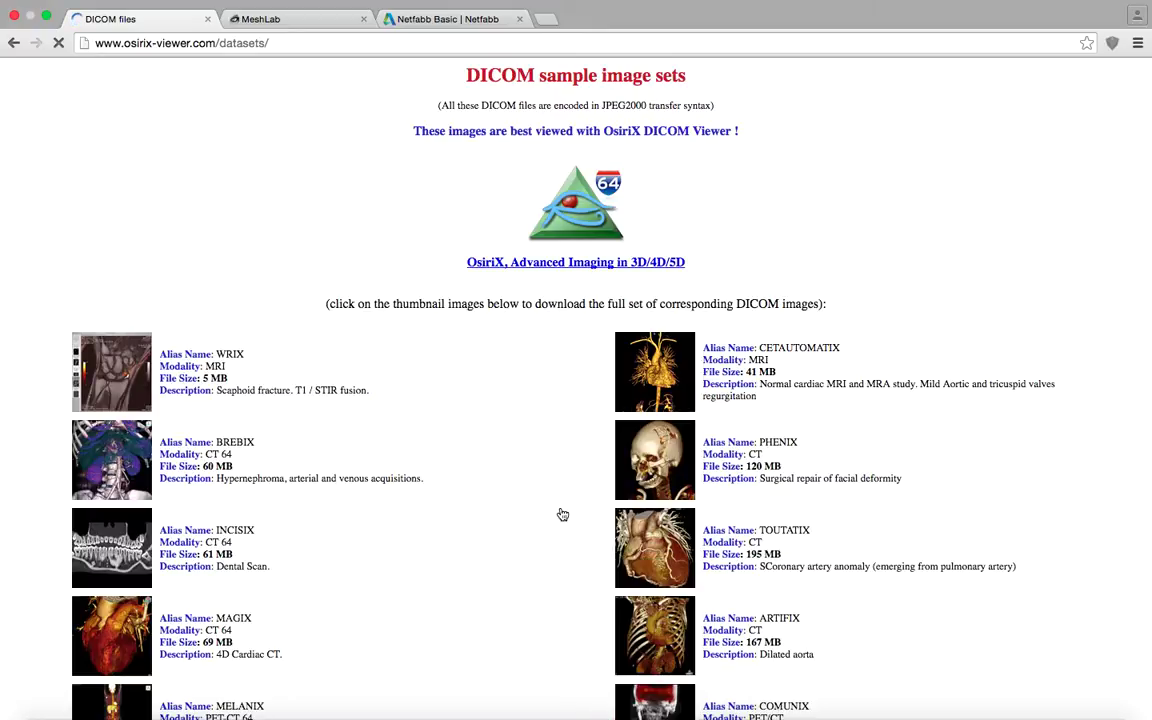
Examine the list of DICOM sample image sets, checking the modality, file size and description of each
scroll(462, 414, down, 3)
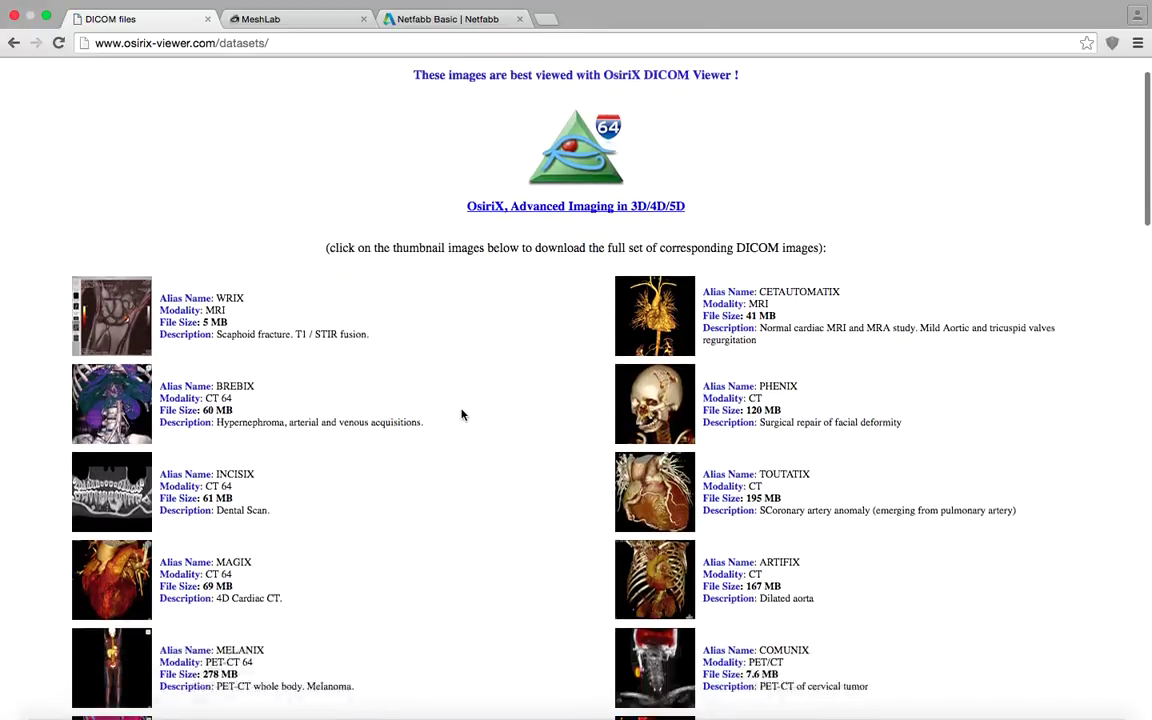
scroll(462, 414, down, 4)
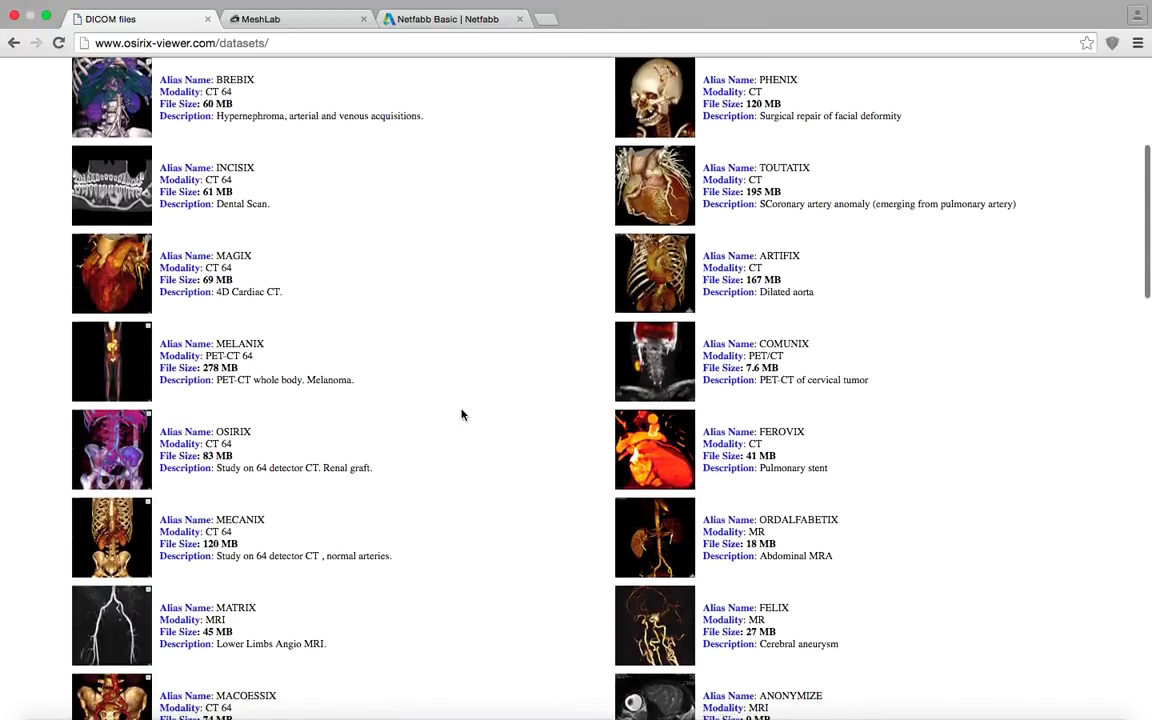
scroll(462, 414, down, 10)
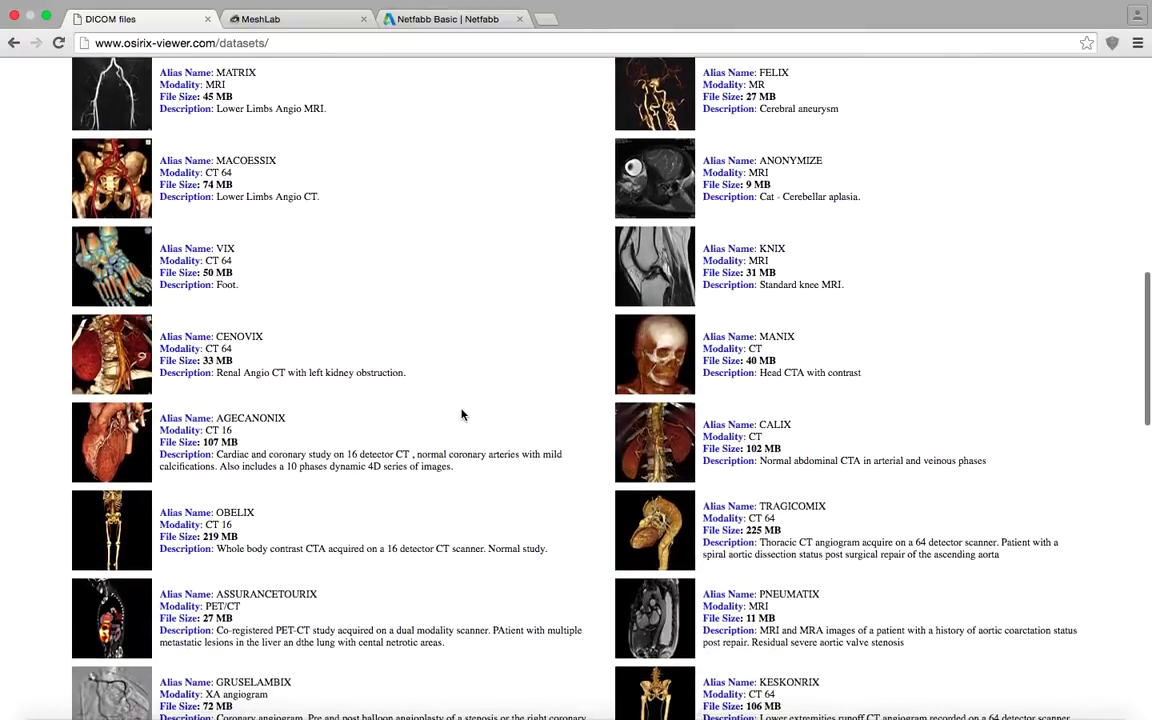
scroll(311, 432, down, 6)
scroll(311, 432, down, 5)
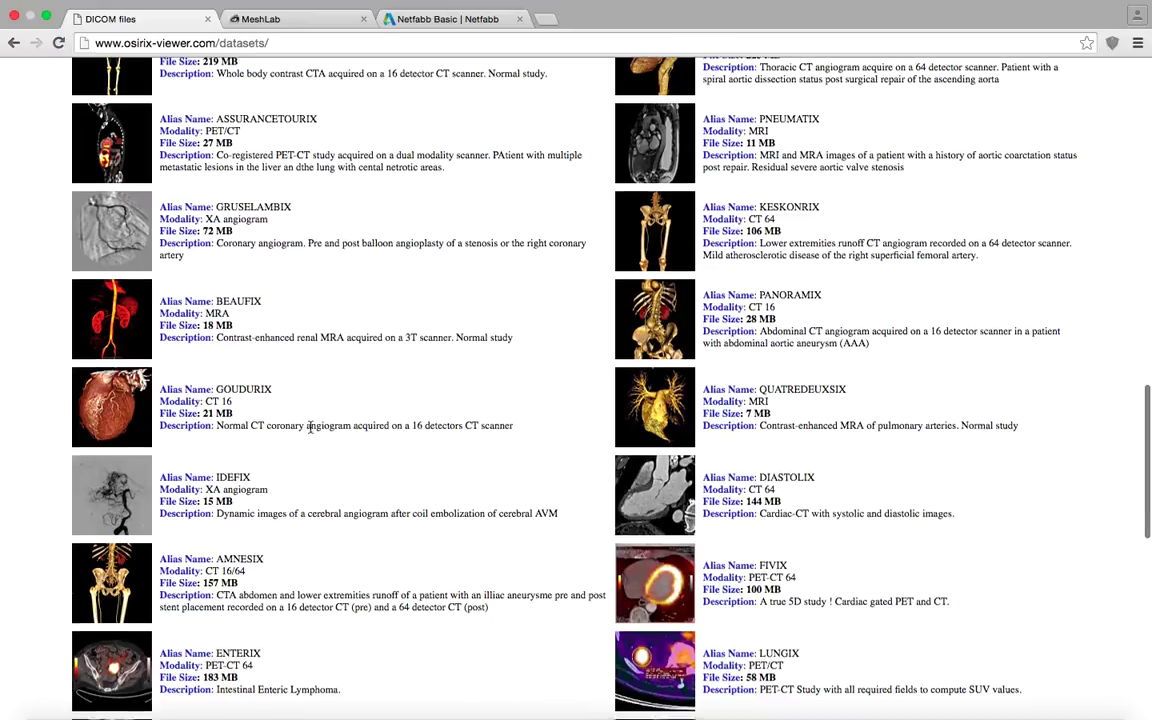
scroll(247, 358, down, 1)
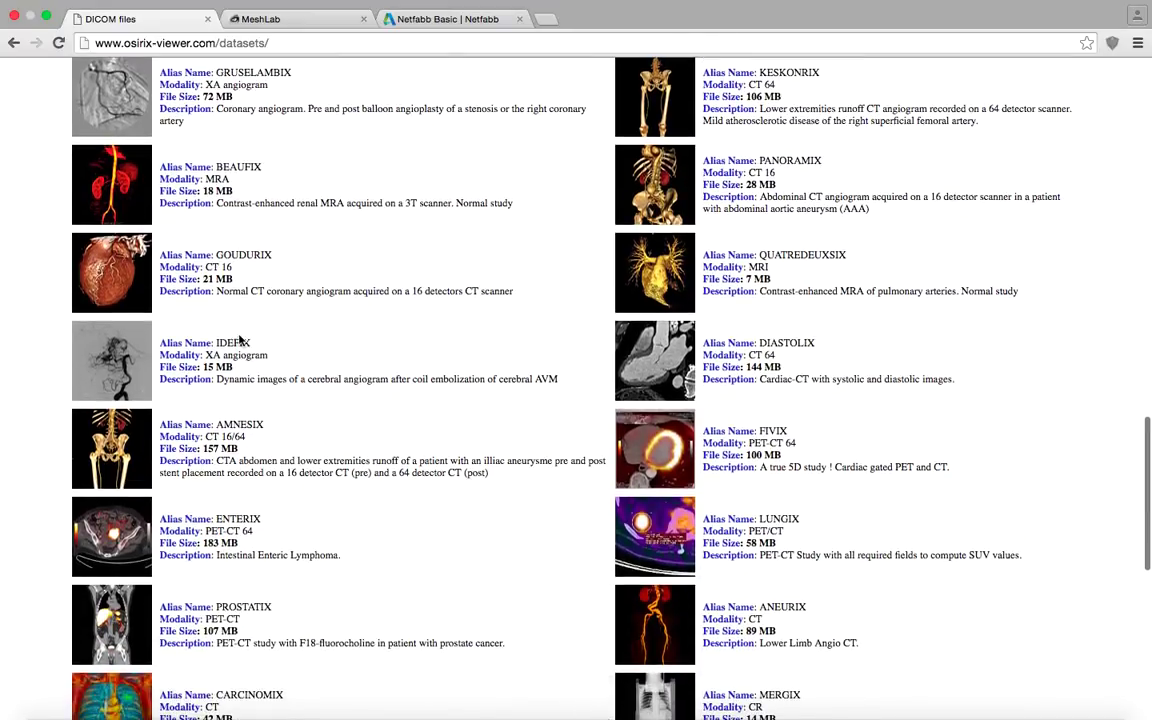
scroll(221, 244, down, 11)
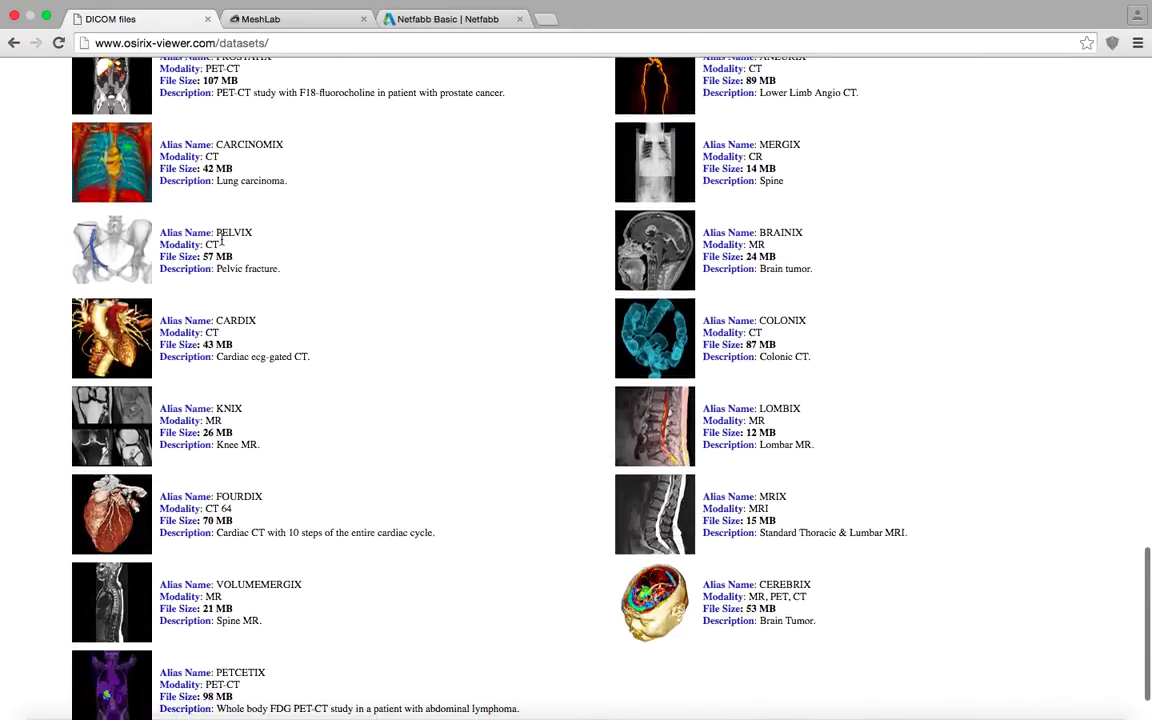
scroll(222, 244, down, 1)
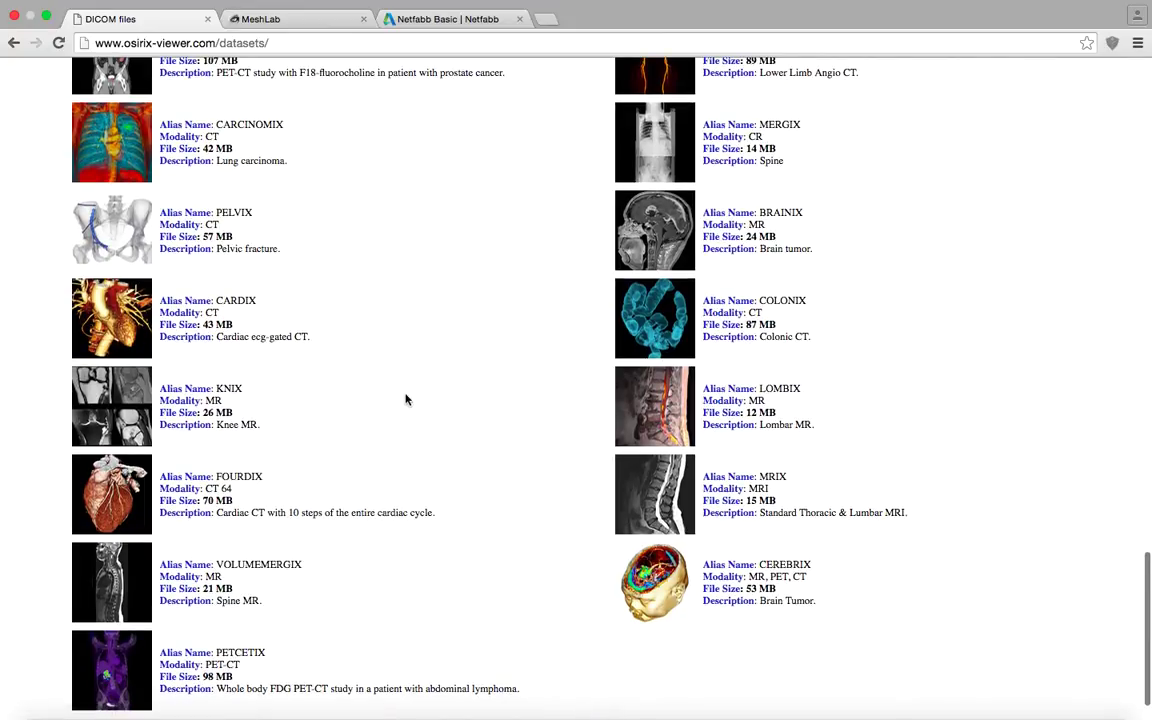
scroll(421, 318, up, 20)
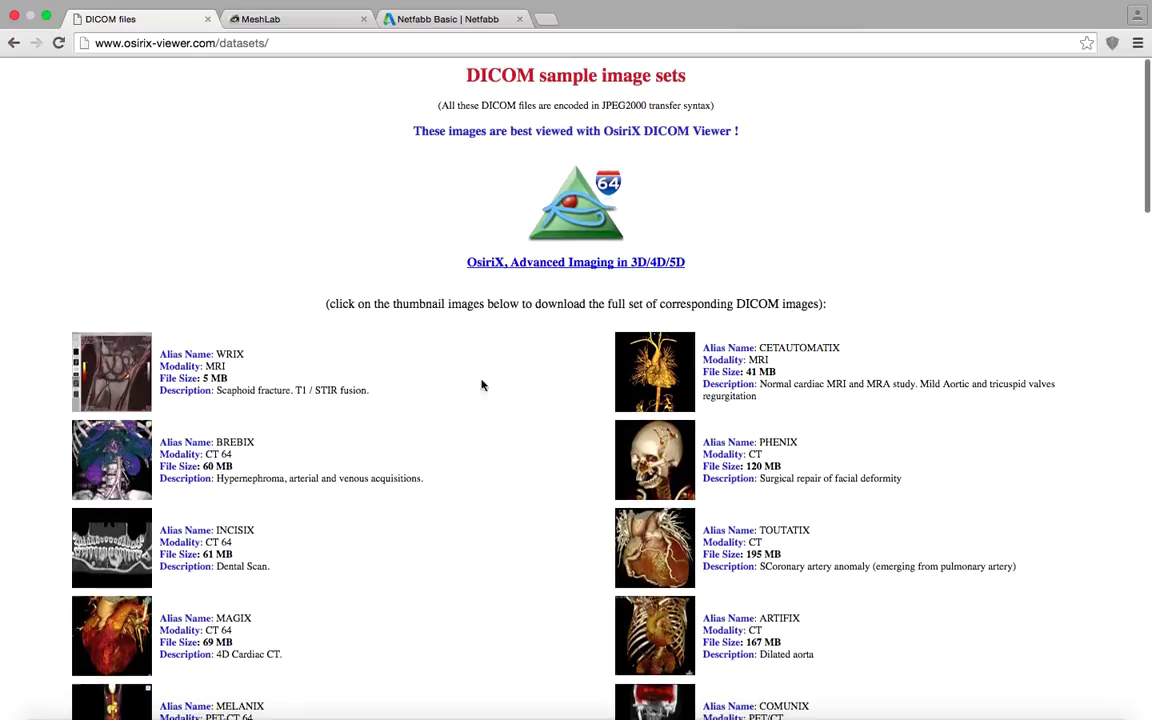
Switch back to the OsiriX Lite database, dismissing the new-version notice, and view the file import dialog without importing anything
key(ctrl+Left)
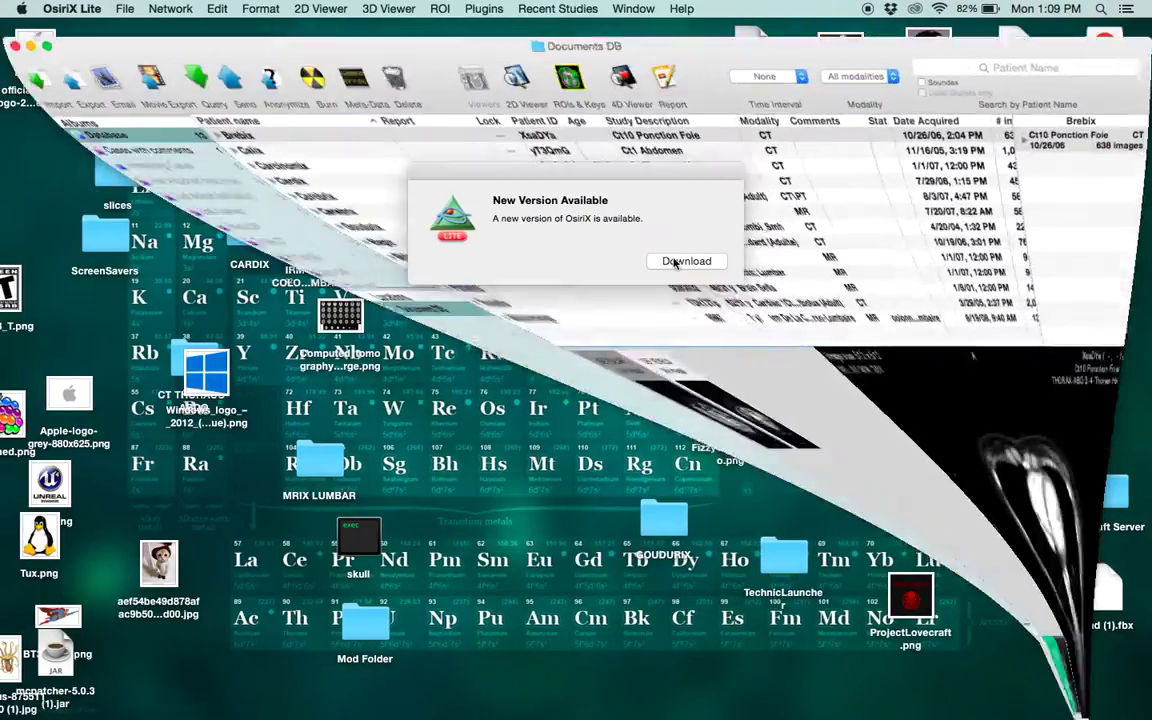
click(678, 262)
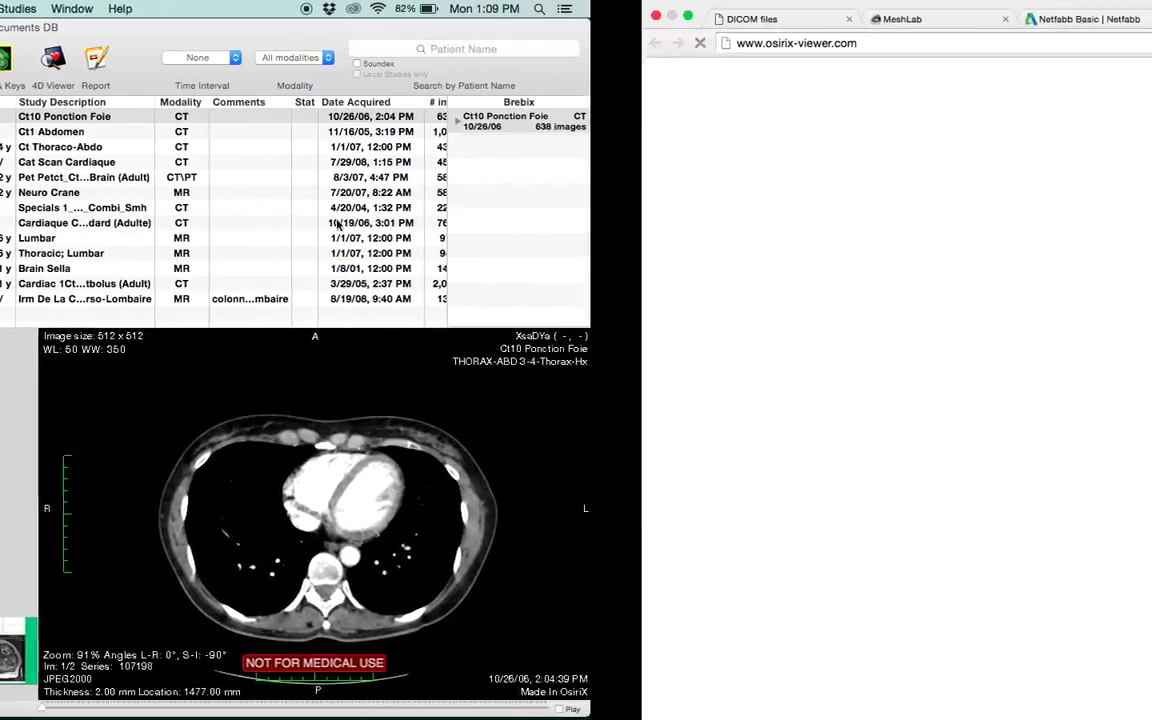
key(ctrl+Left)
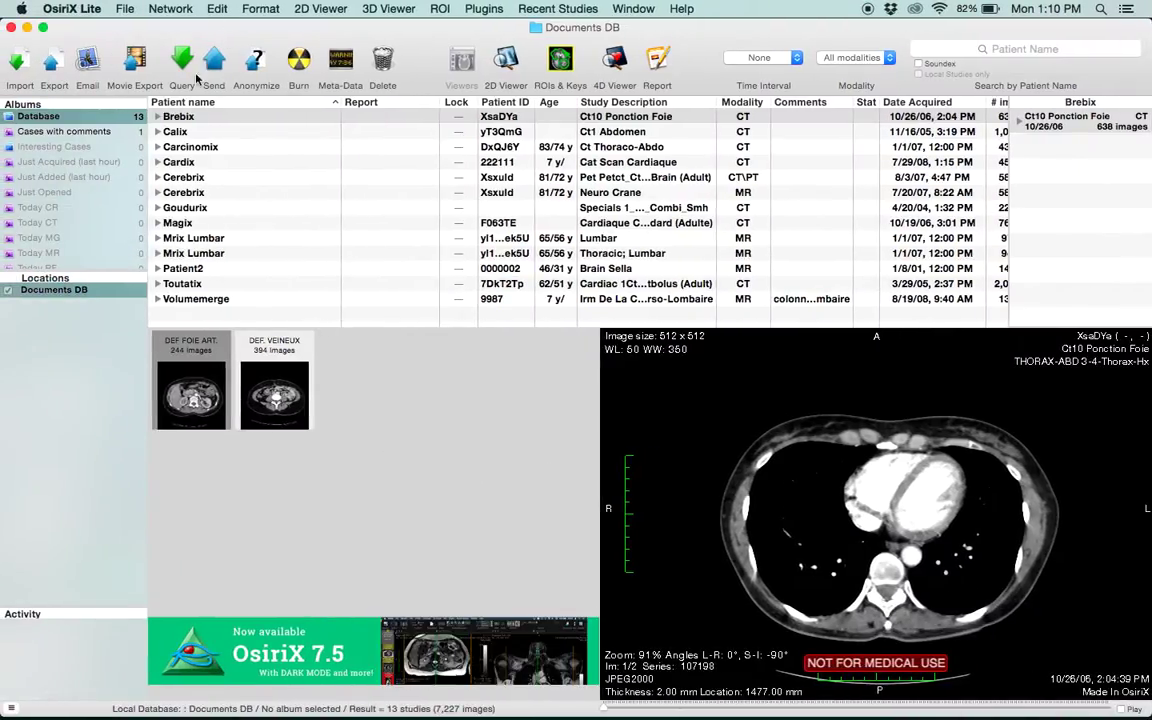
click(22, 65)
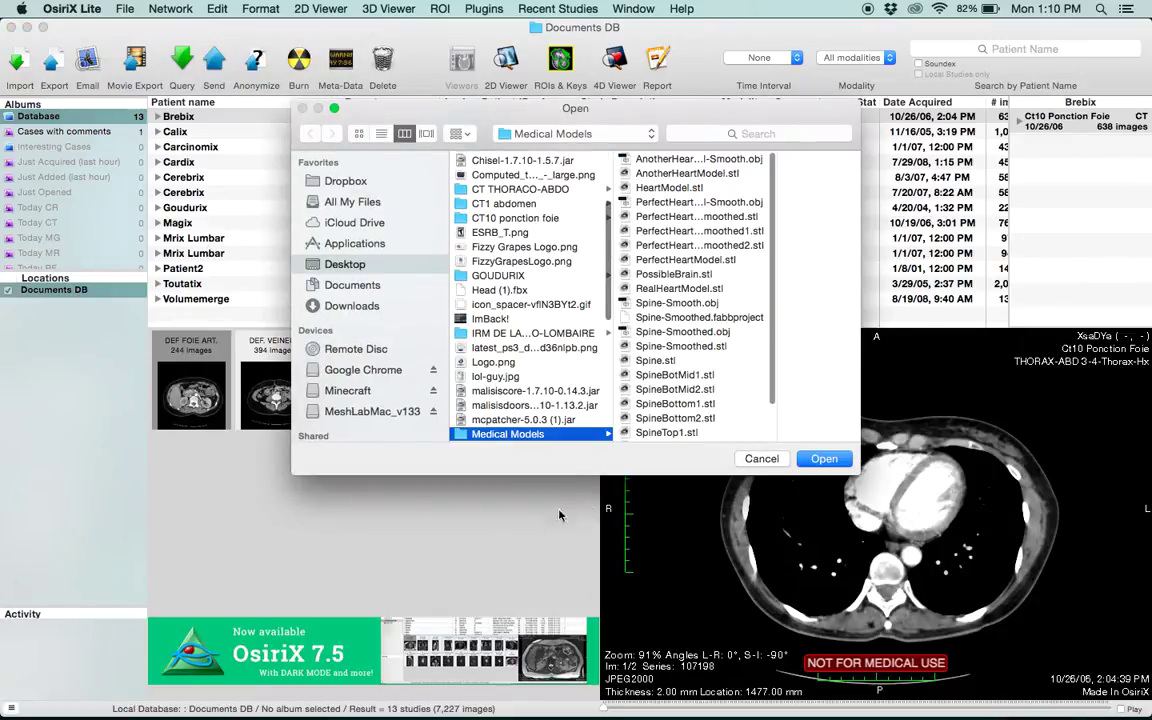
click(761, 459)
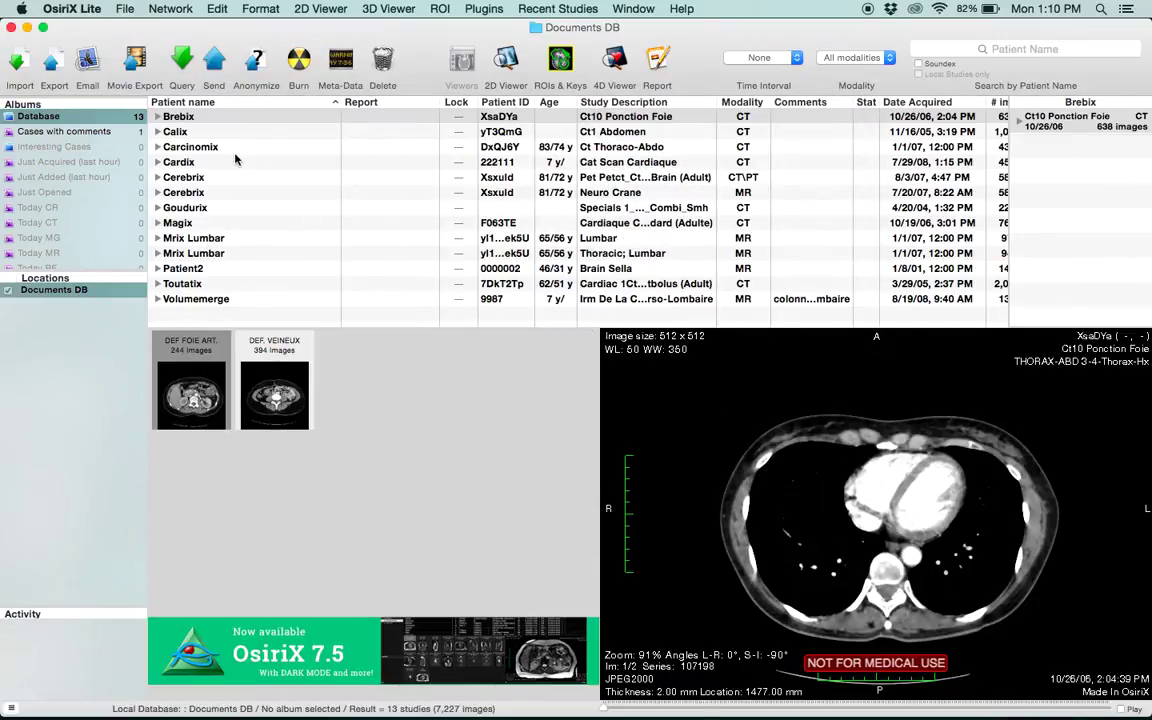
Open the Cardix "Cat Scan Cardiaque" CT series in the 2D viewer and agree to the medical-use notice
click(204, 165)
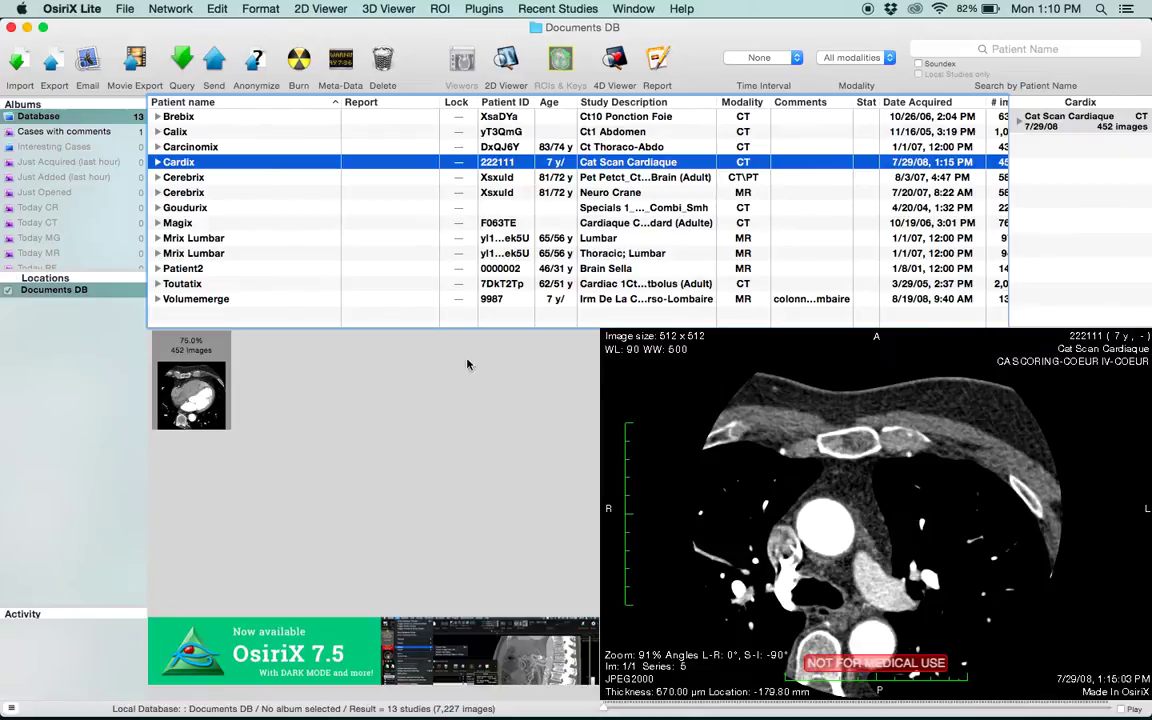
click(368, 402)
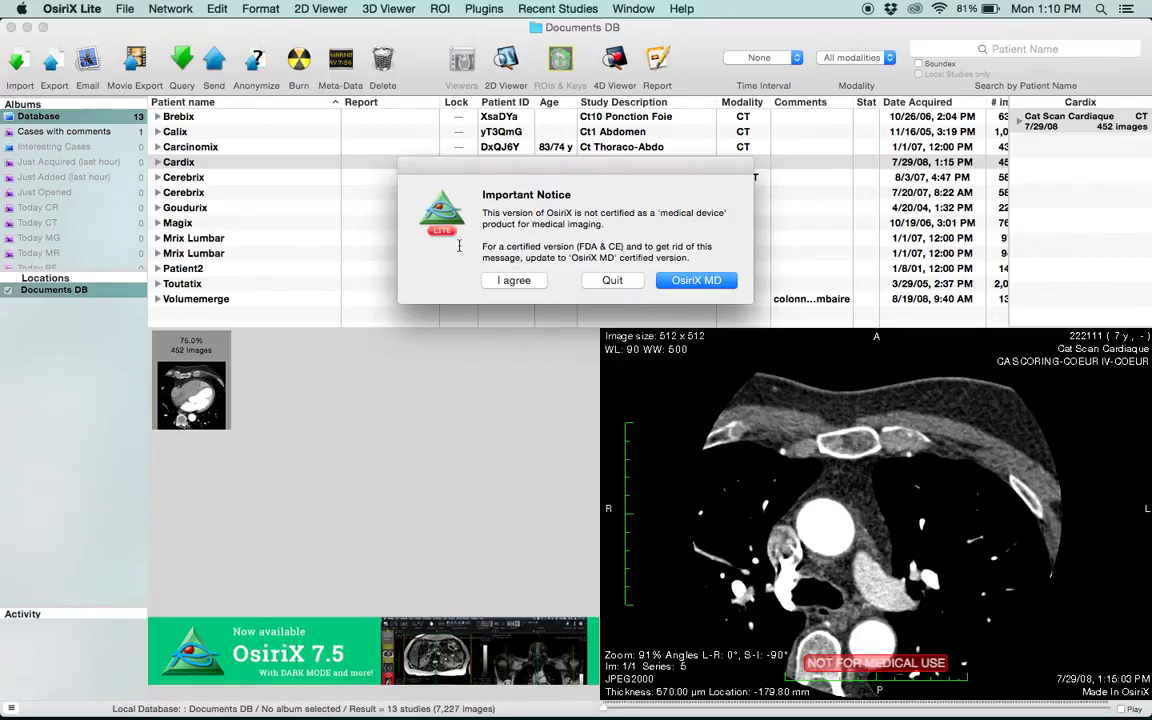
click(507, 281)
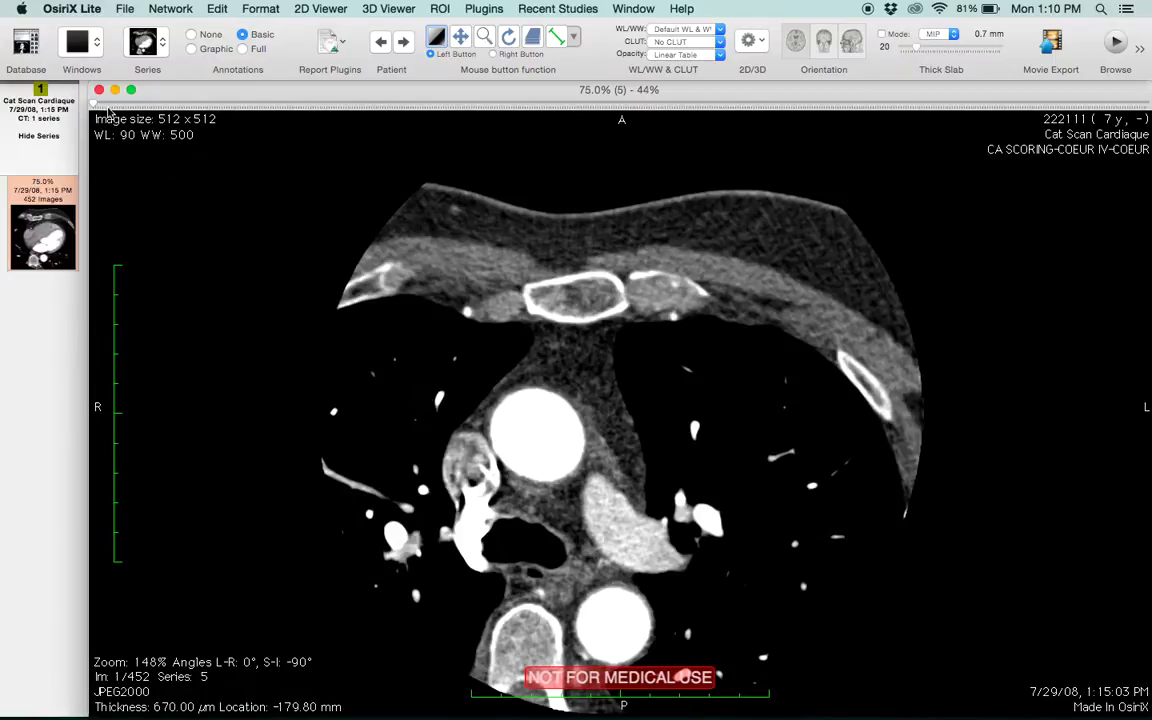
Generate a 3D surface rendering of the series with high resolution, decimate 0.50, 20 smoothing iterations and a first-surface pixel value of 300
drag(94, 104, 92, 57)
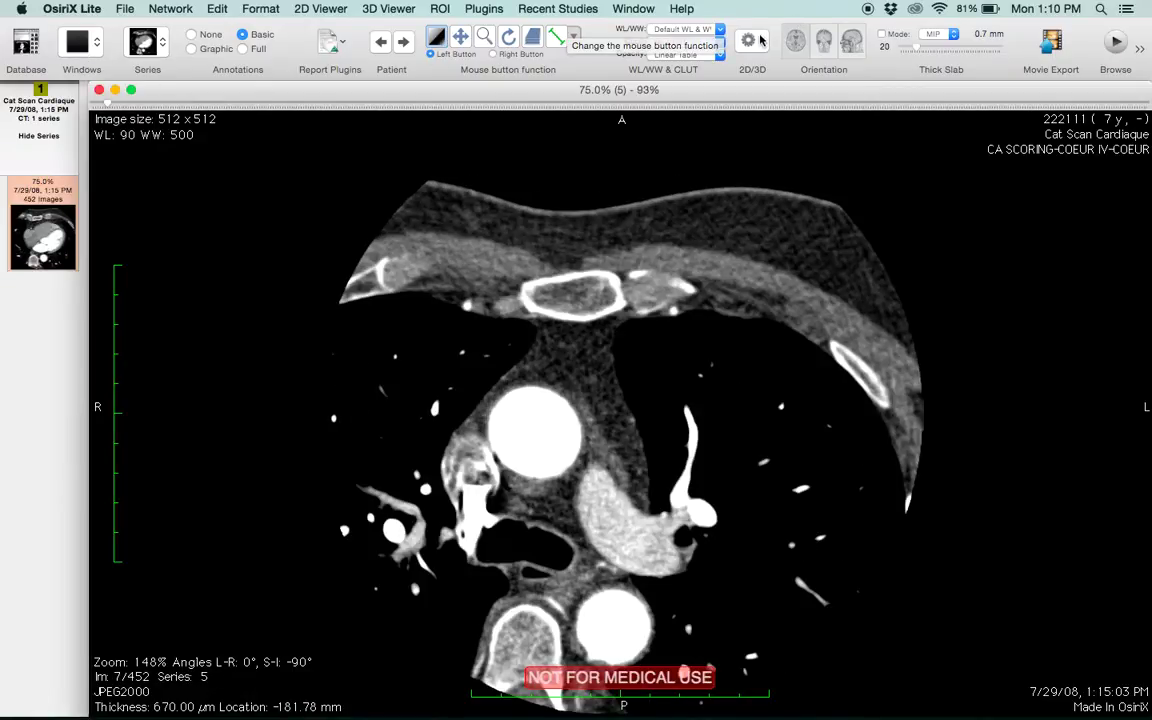
click(752, 40)
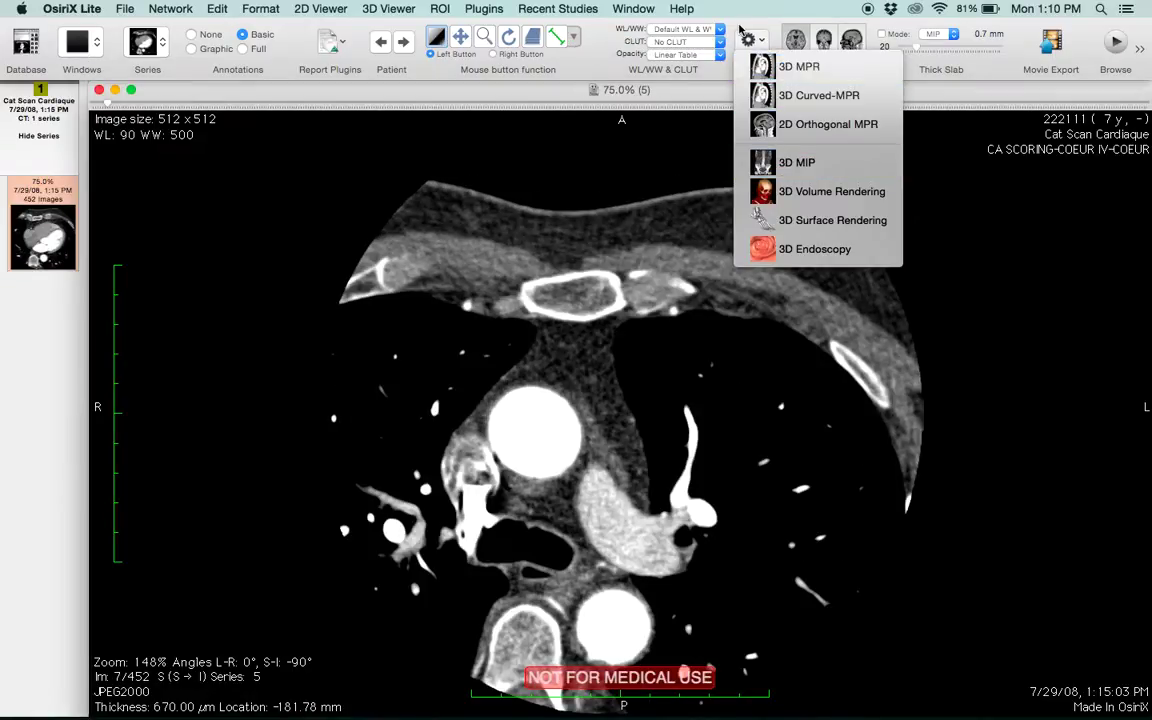
click(812, 224)
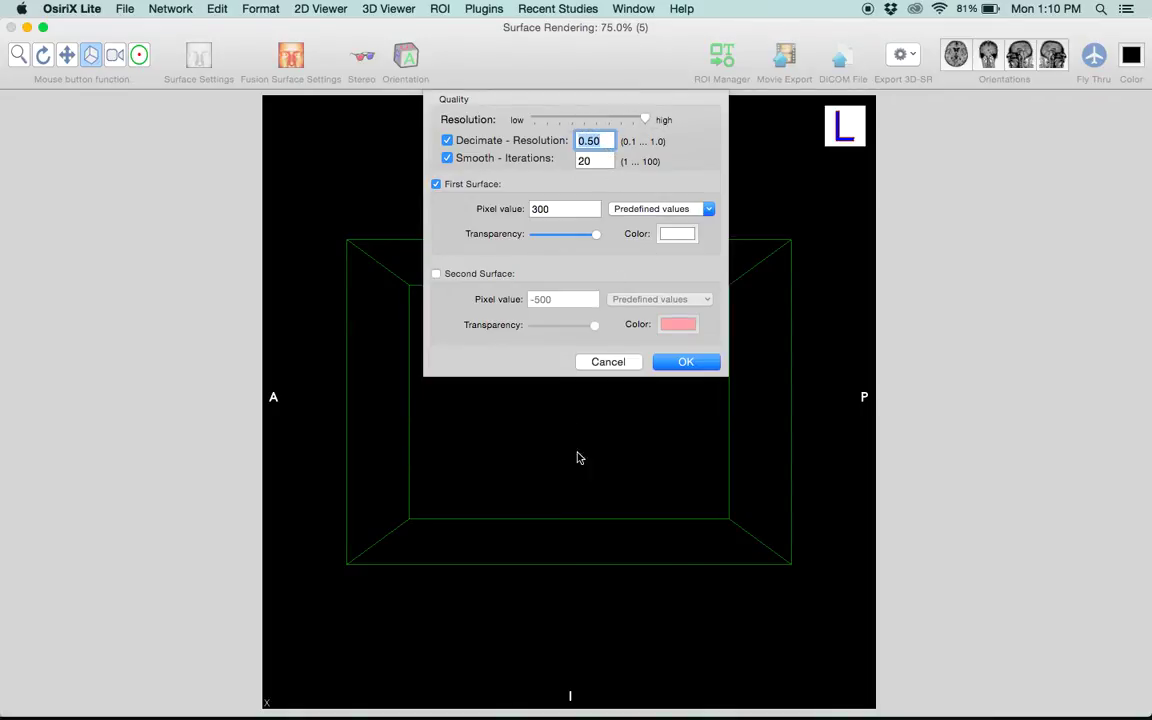
click(684, 361)
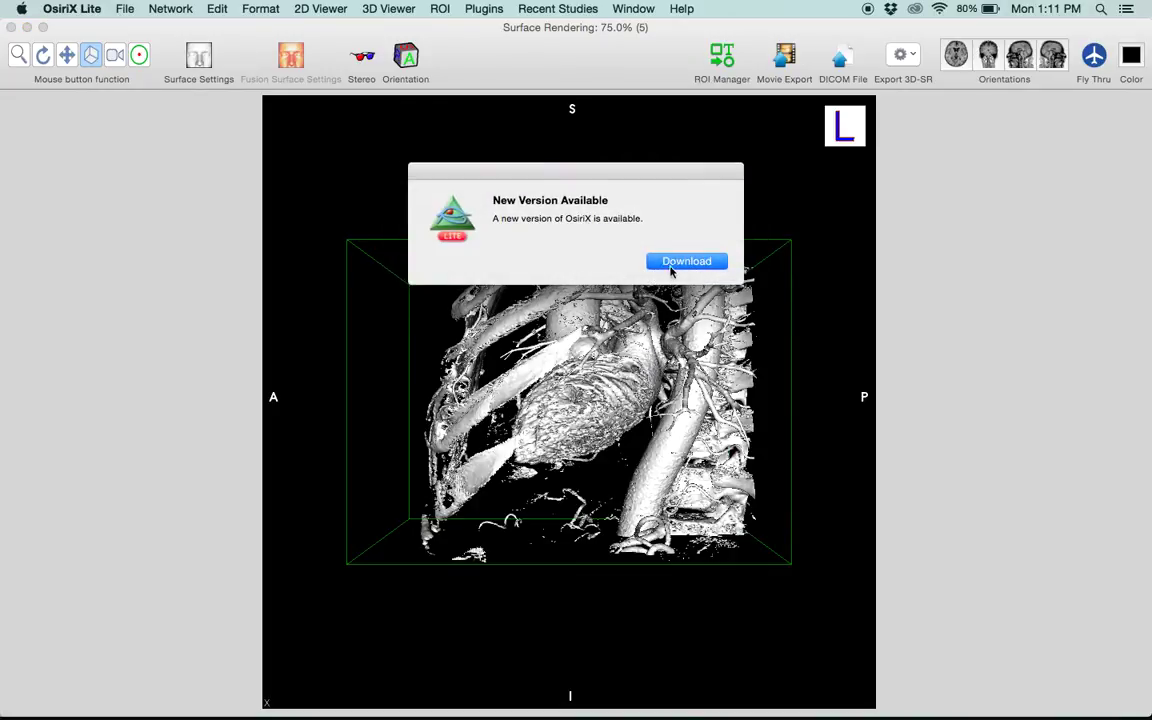
Dismiss the new-version notice and examine the cardiac surface rendering from several angles, including the heart, ribs, vessels and spine
click(686, 261)
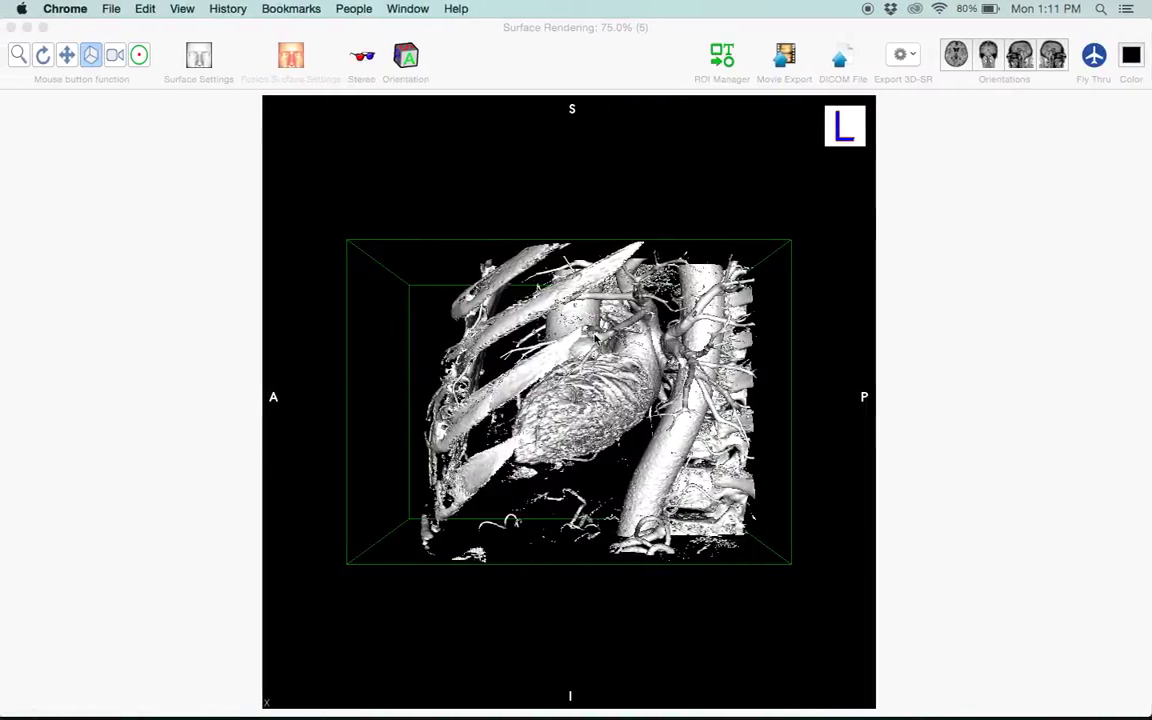
drag(533, 222, 932, 347)
drag(527, 393, 1146, 392)
drag(566, 232, 662, 398)
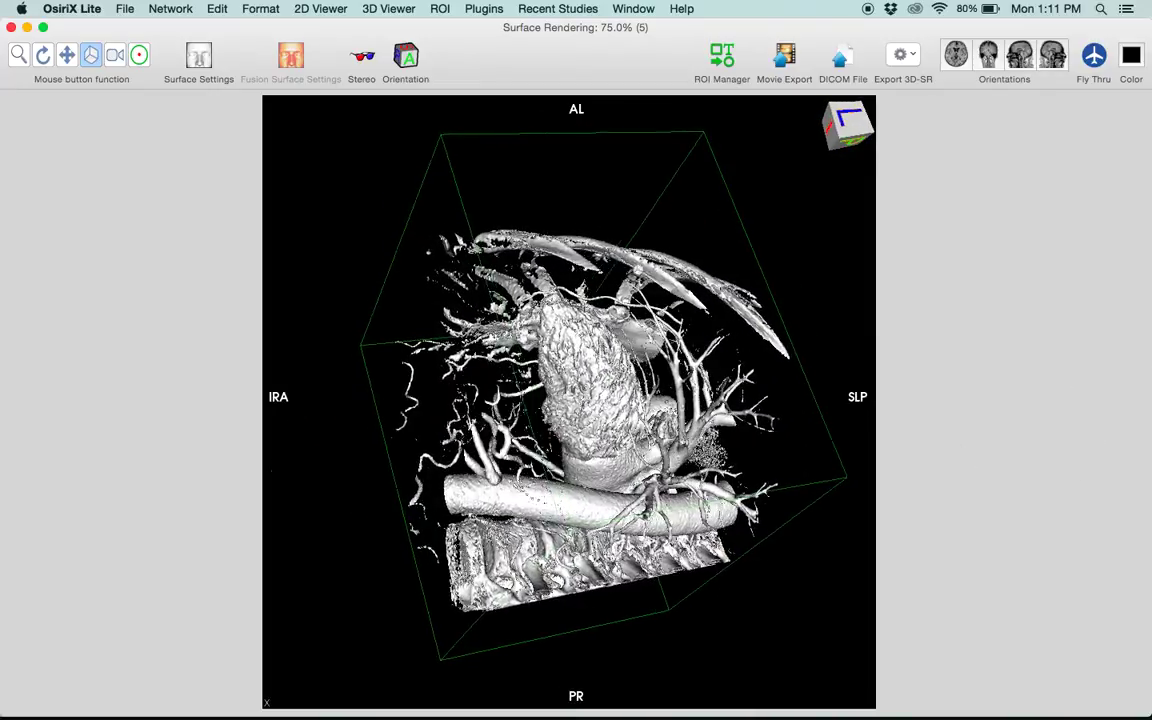
drag(622, 285, 429, 334)
drag(693, 323, 787, 416)
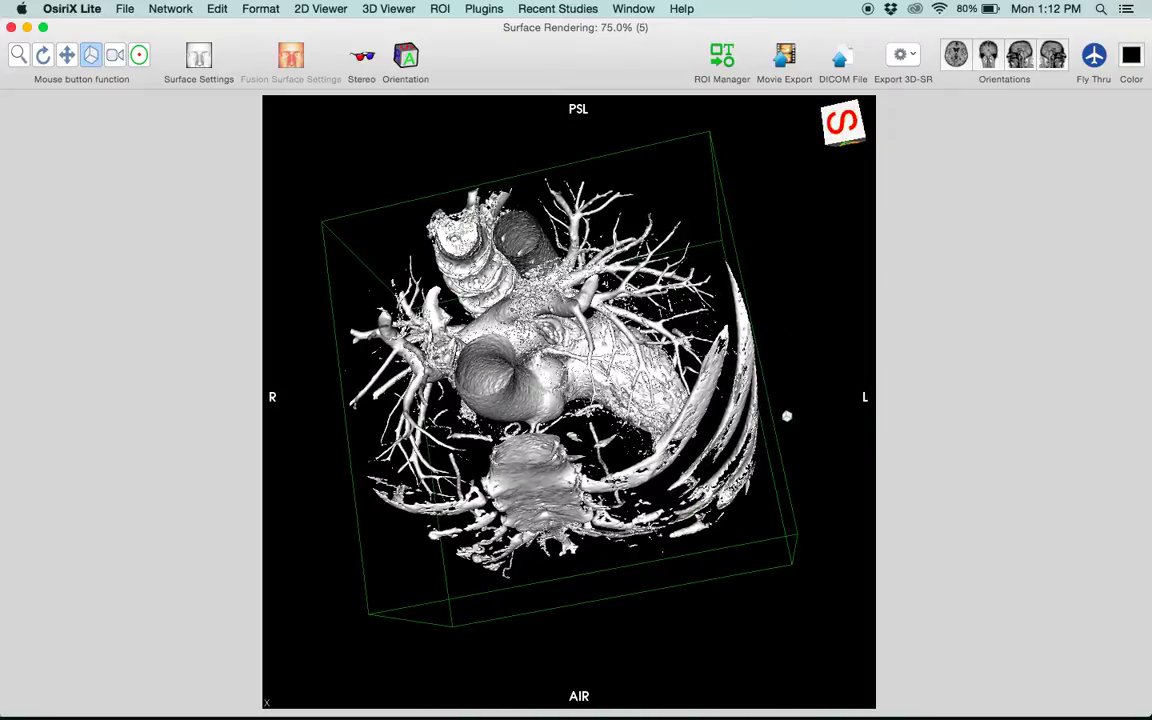
drag(442, 437, 300, 410)
drag(500, 336, 558, 425)
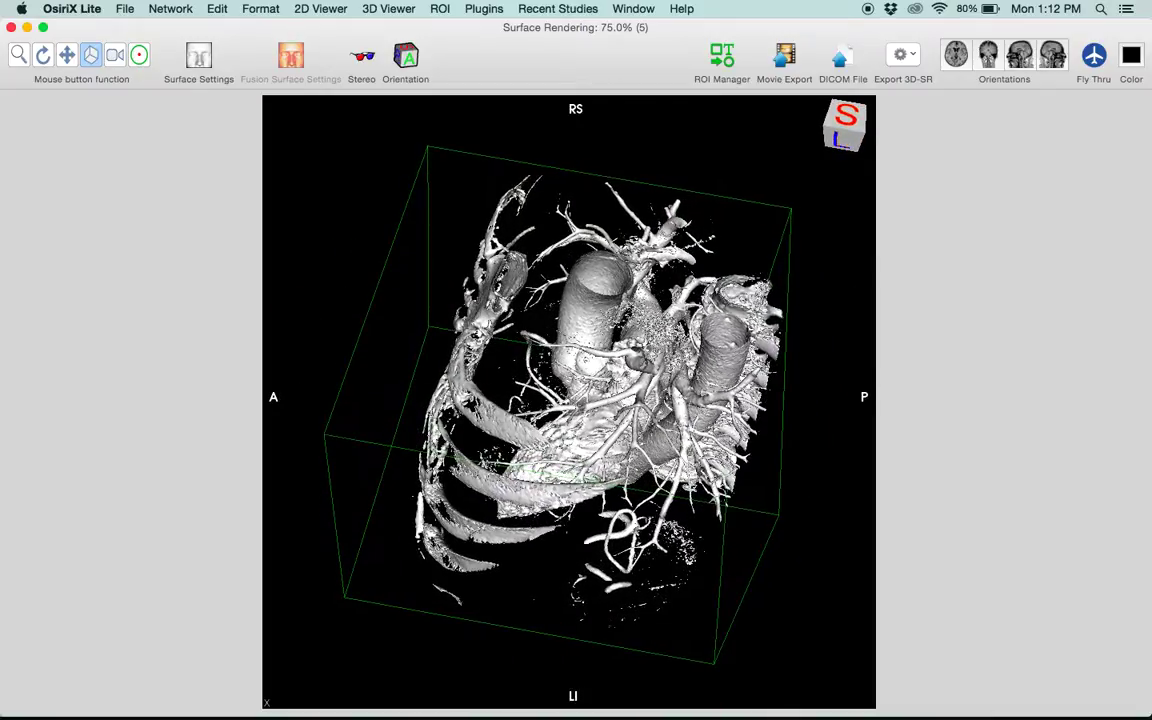
drag(606, 460, 545, 354)
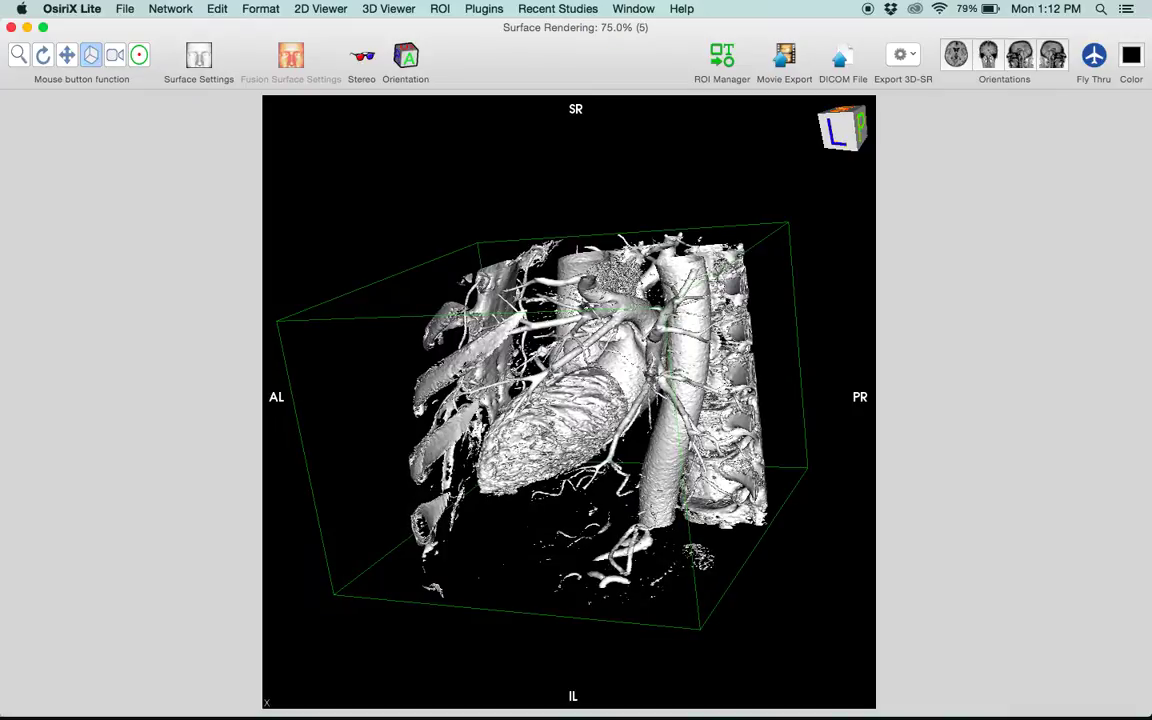
Export the 3D surface rendering as an STL file named YoutubeExample in the Medical Models folder
click(901, 54)
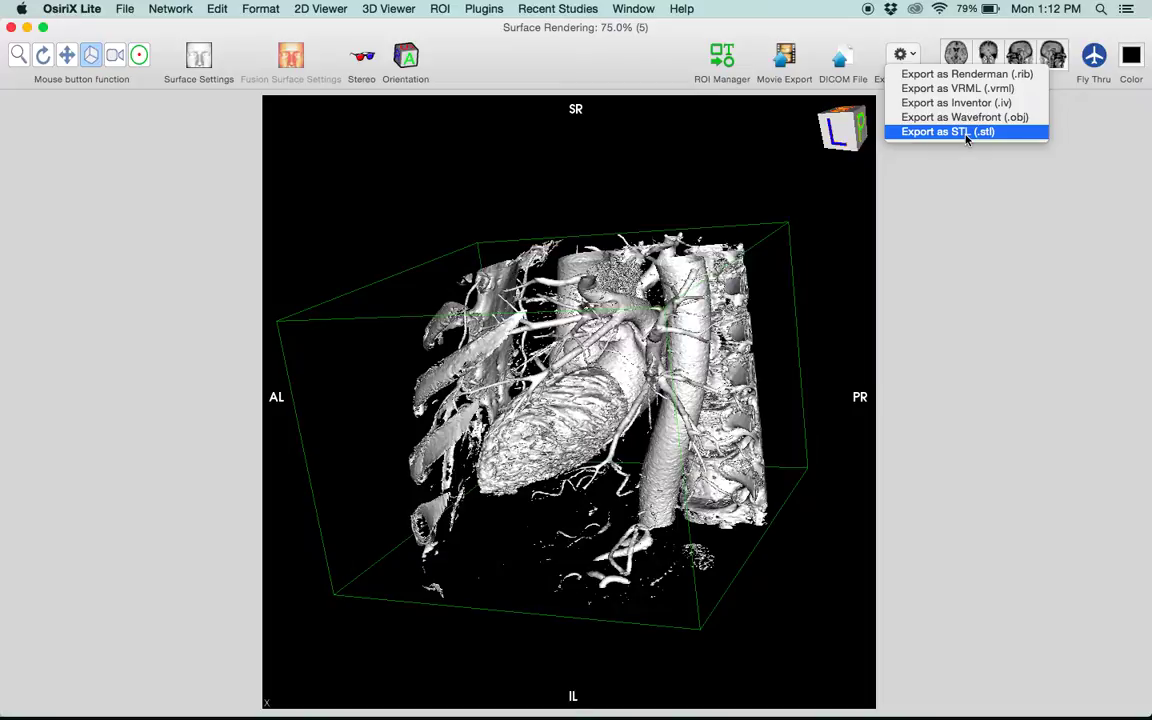
click(905, 52)
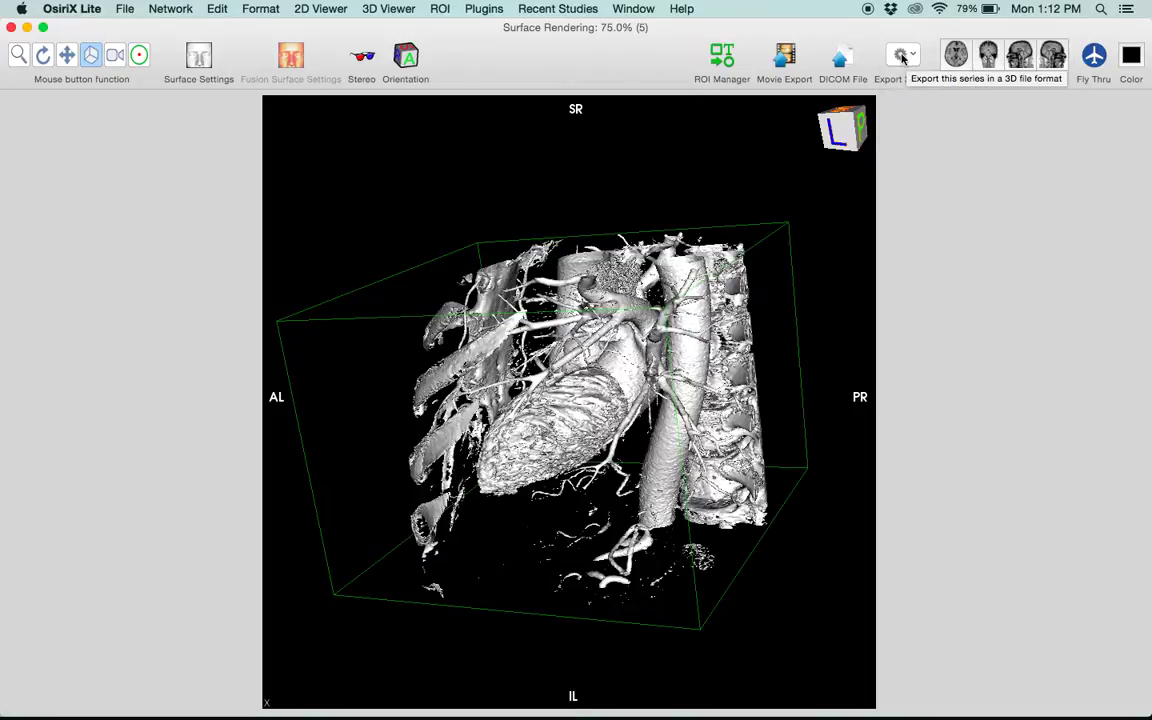
click(903, 56)
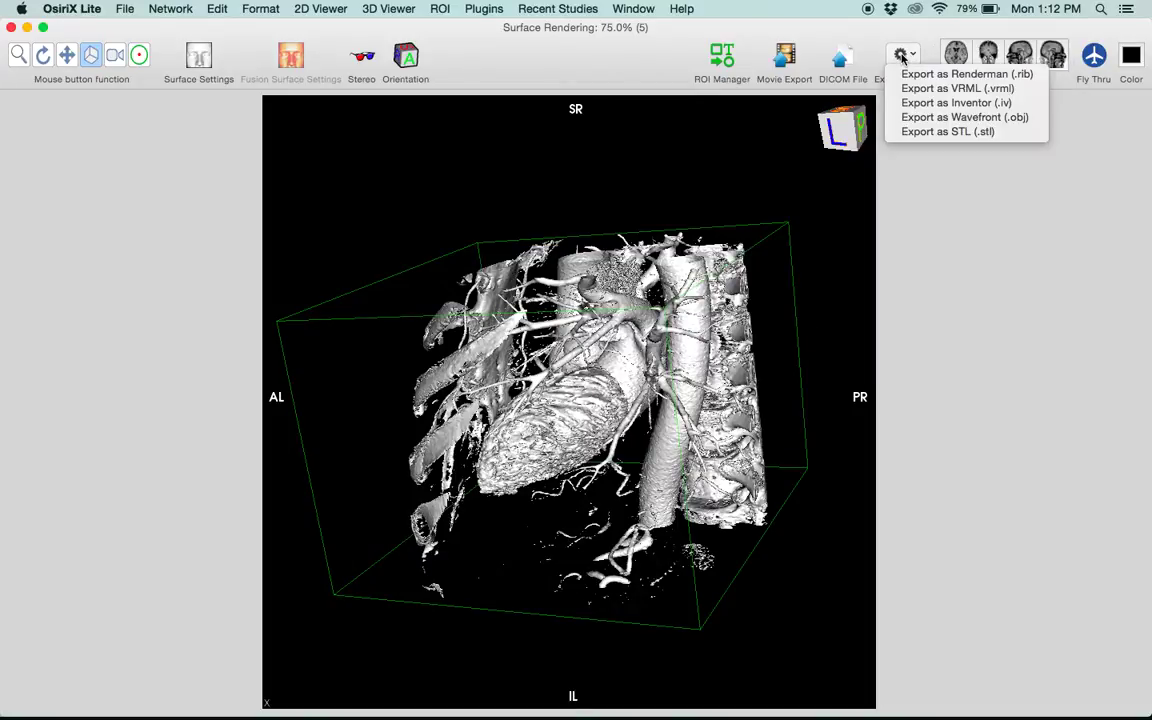
click(948, 134)
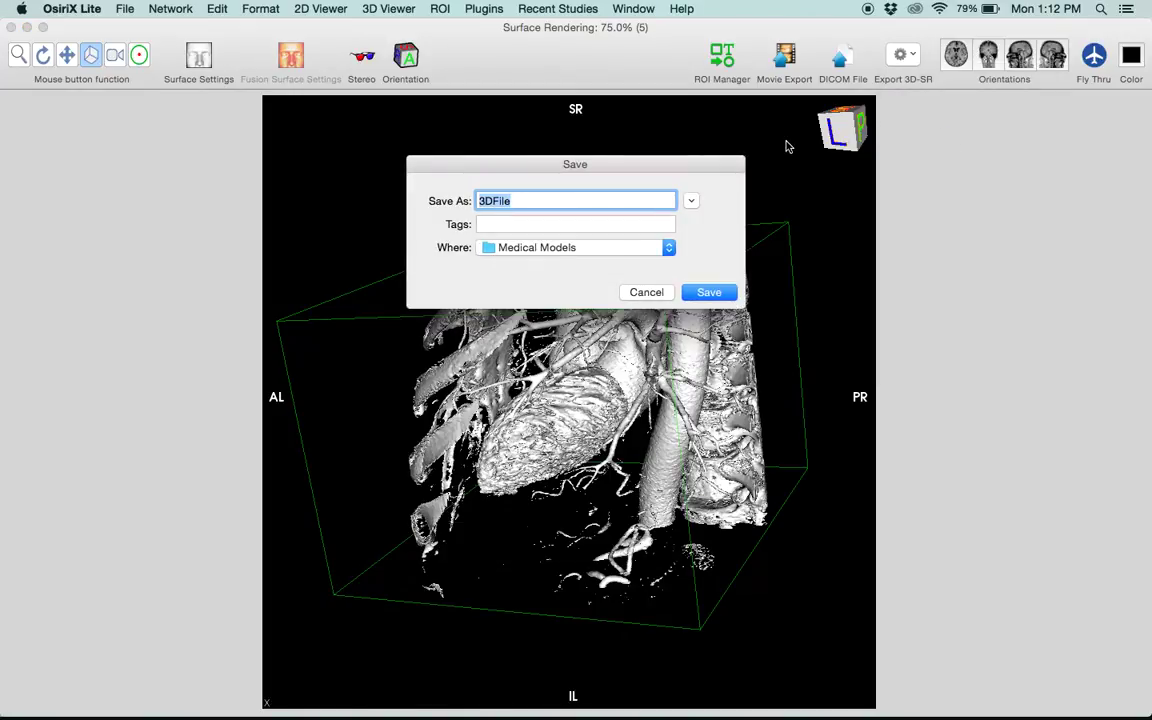
key(BackSpace)
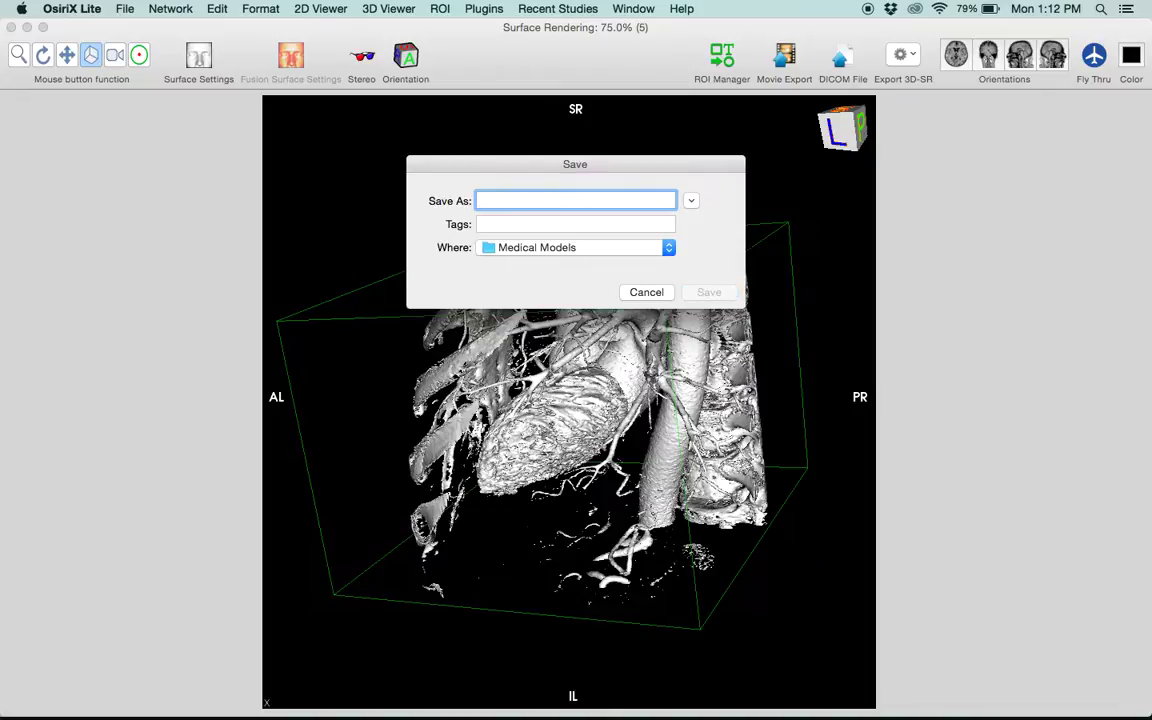
text(YoutubeE)
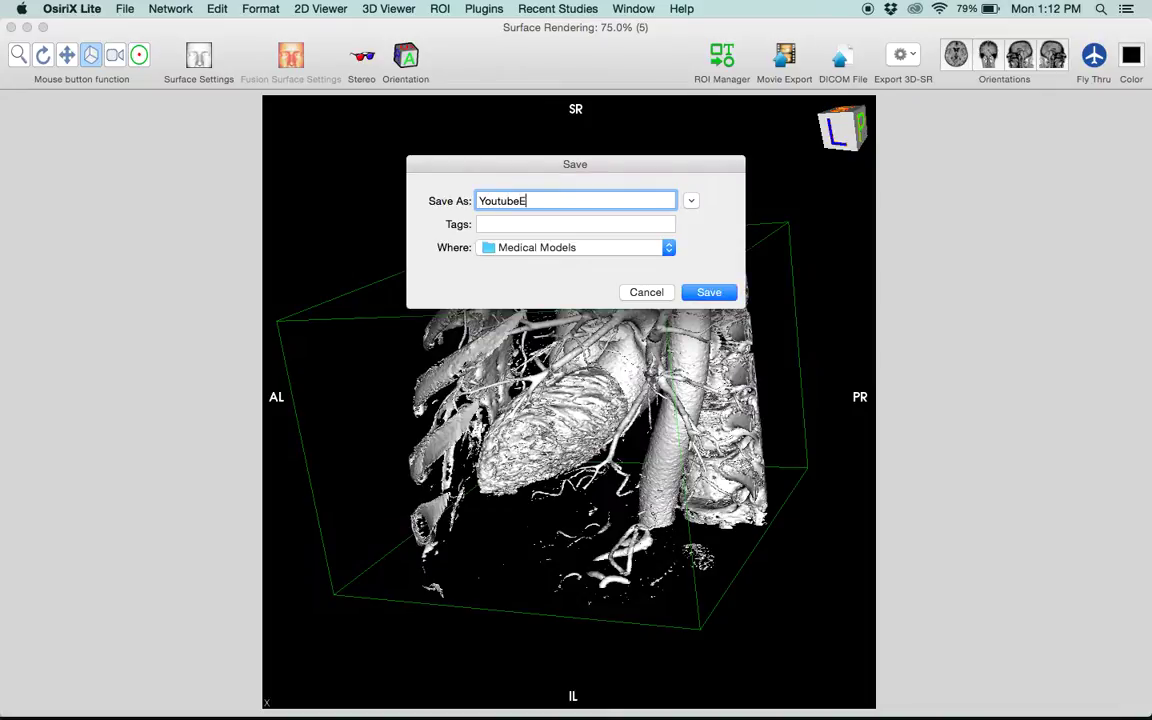
text(xample)
key(Return)
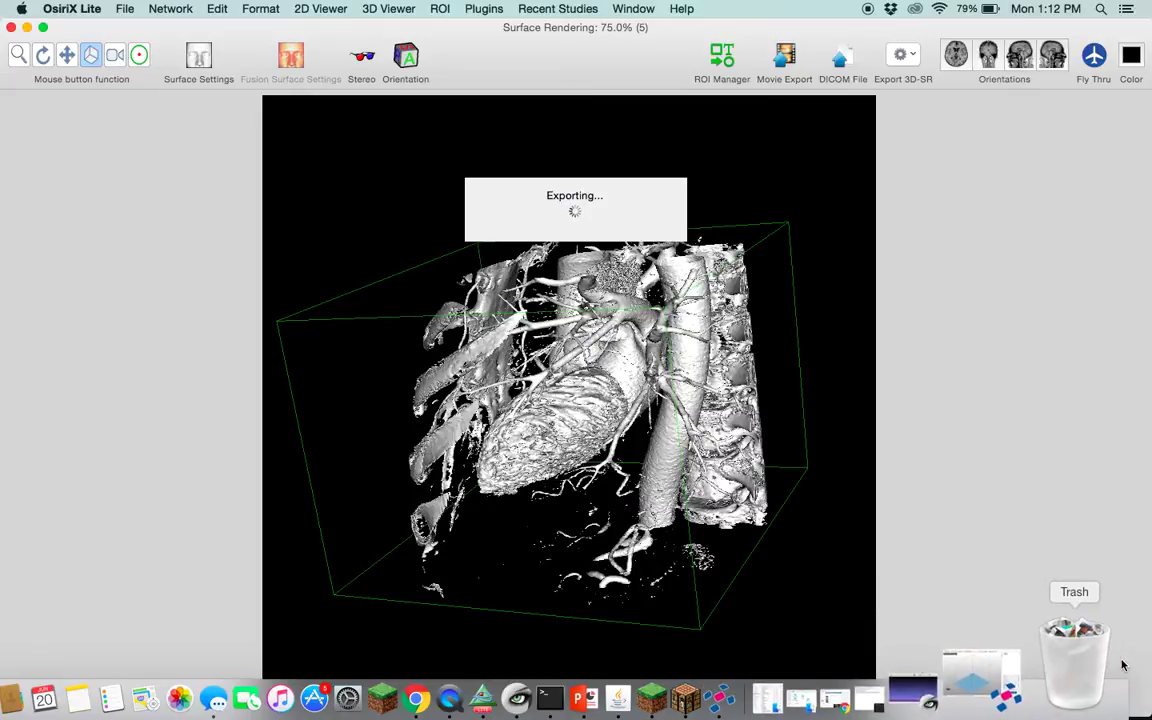
Switch to MeshLab and import YoutubeExample.stl from the Desktop's Medical Models folder with Unify Duplicated Vertices enabled
click(1012, 668)
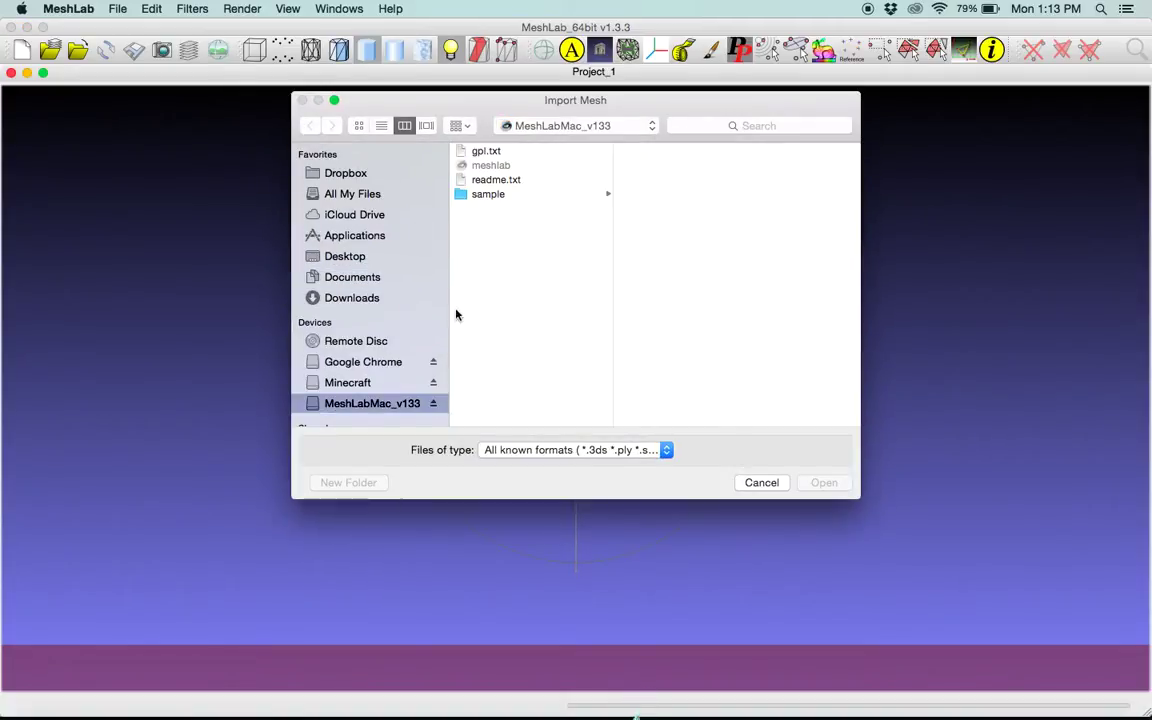
click(374, 278)
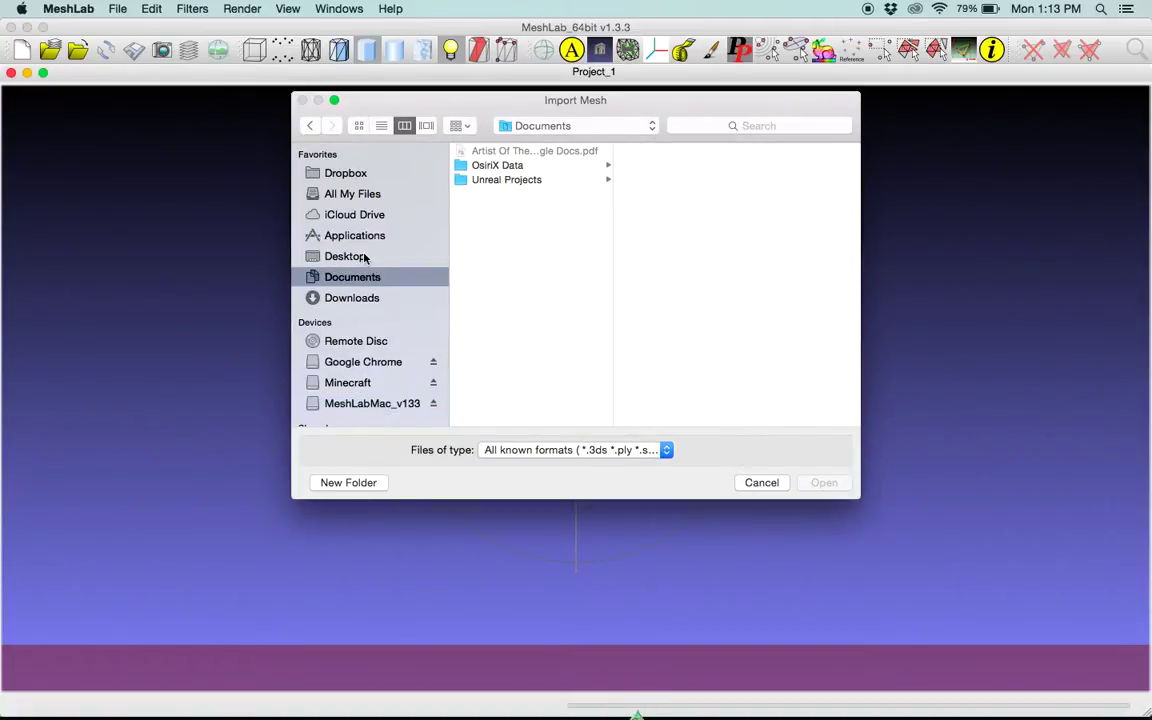
click(366, 257)
scroll(548, 278, down, 10)
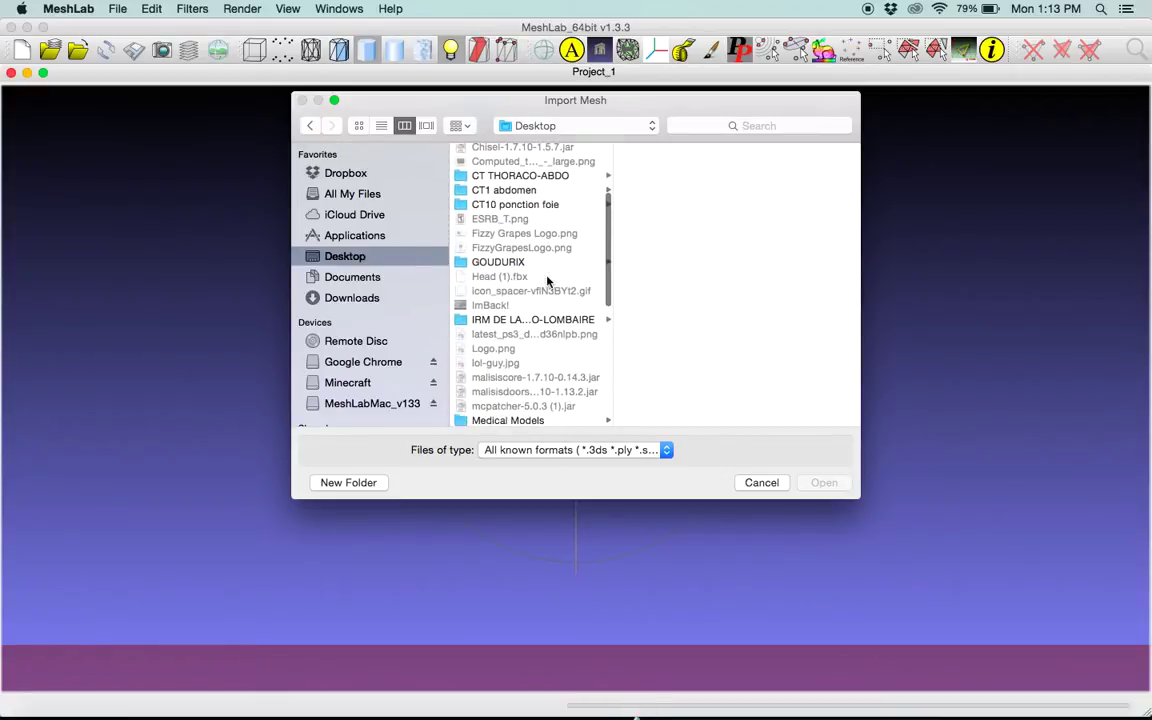
click(540, 310)
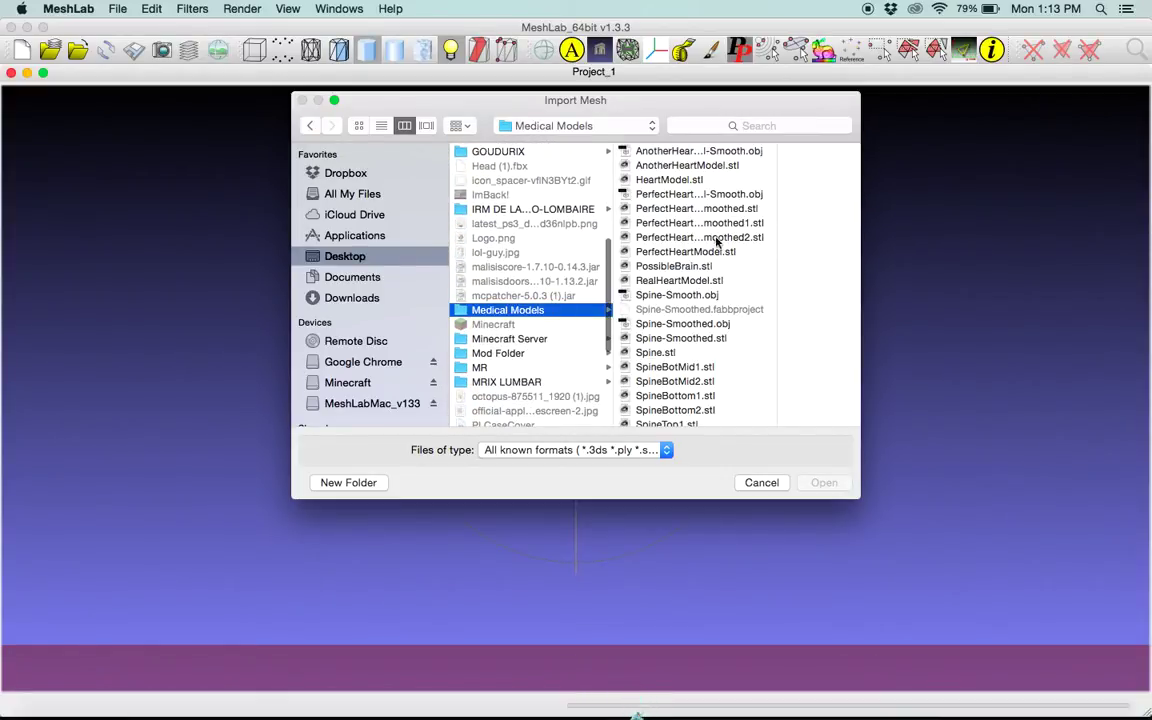
scroll(718, 232, down, 5)
click(686, 419)
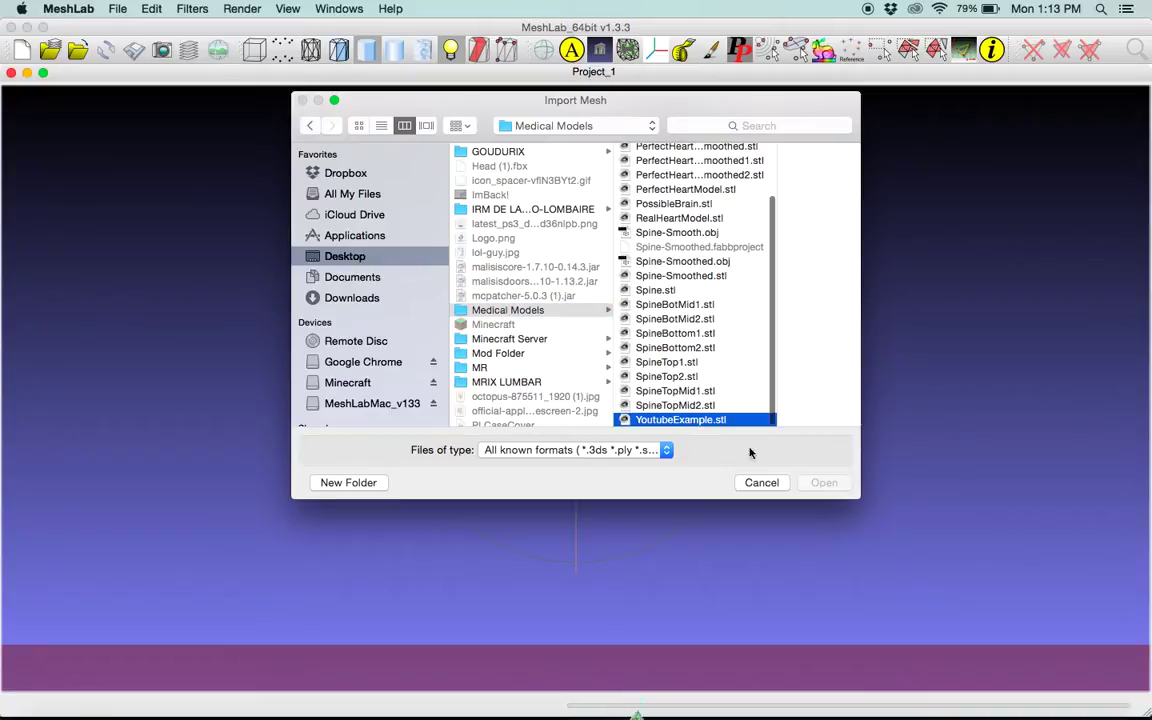
click(824, 483)
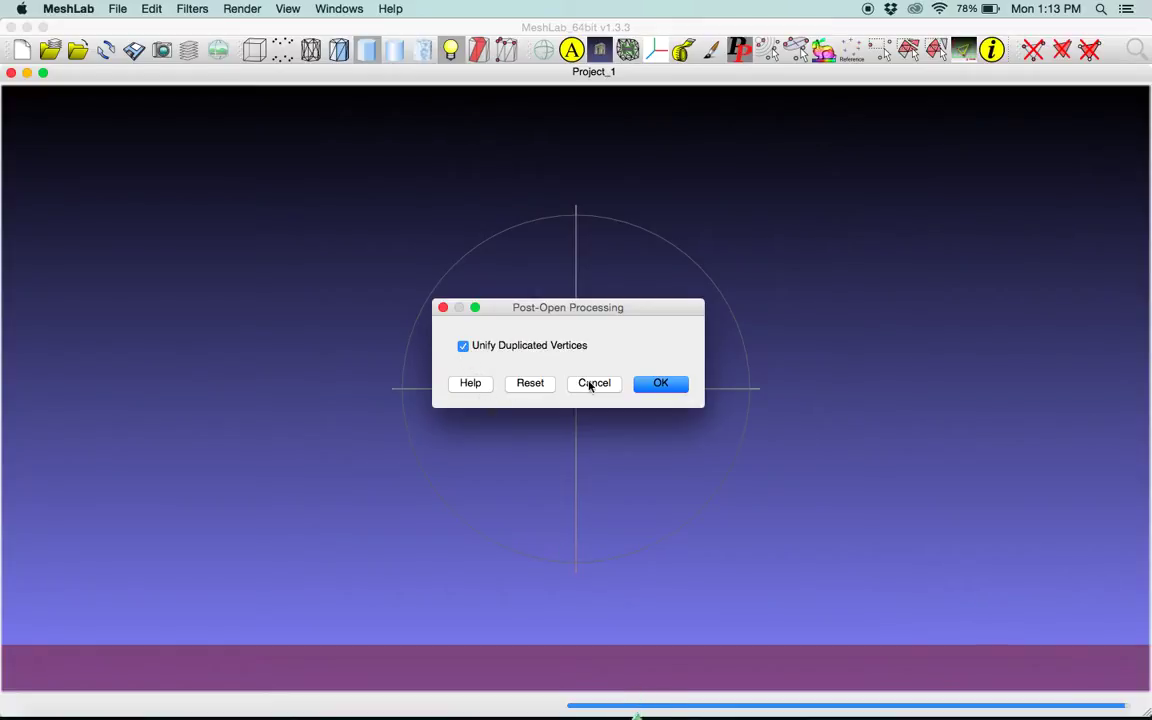
click(667, 388)
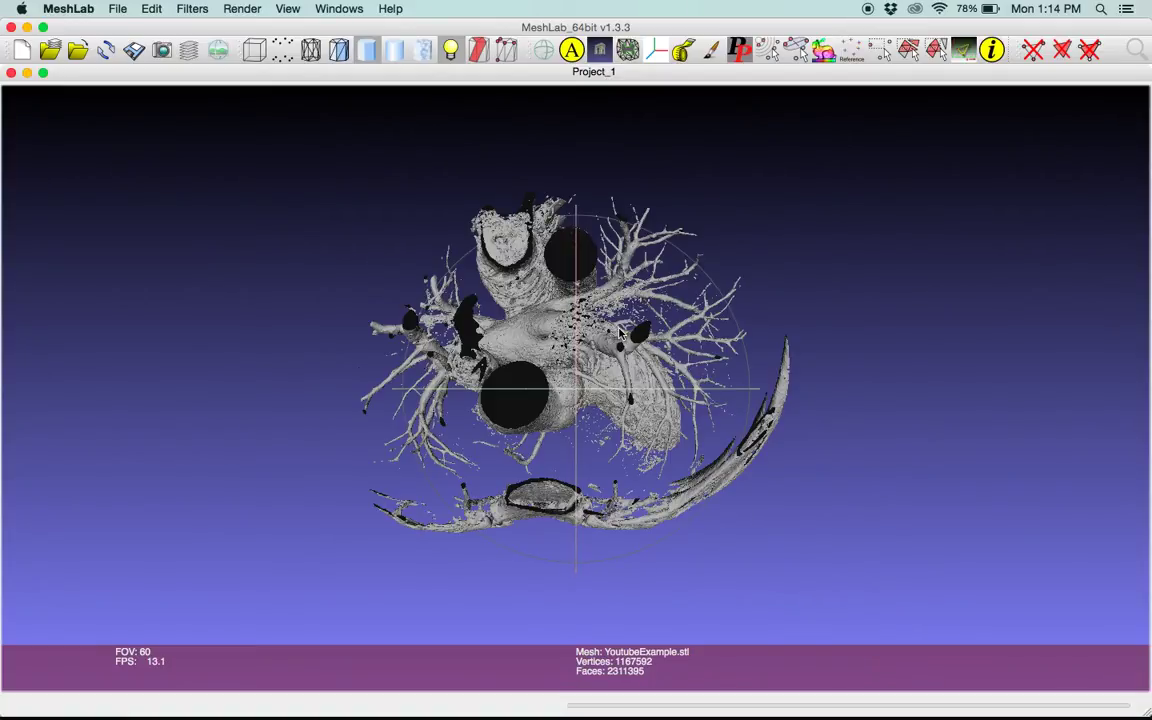
Select the heart and its attached vessels with the Select Connected Components tool
drag(566, 287, 510, 418)
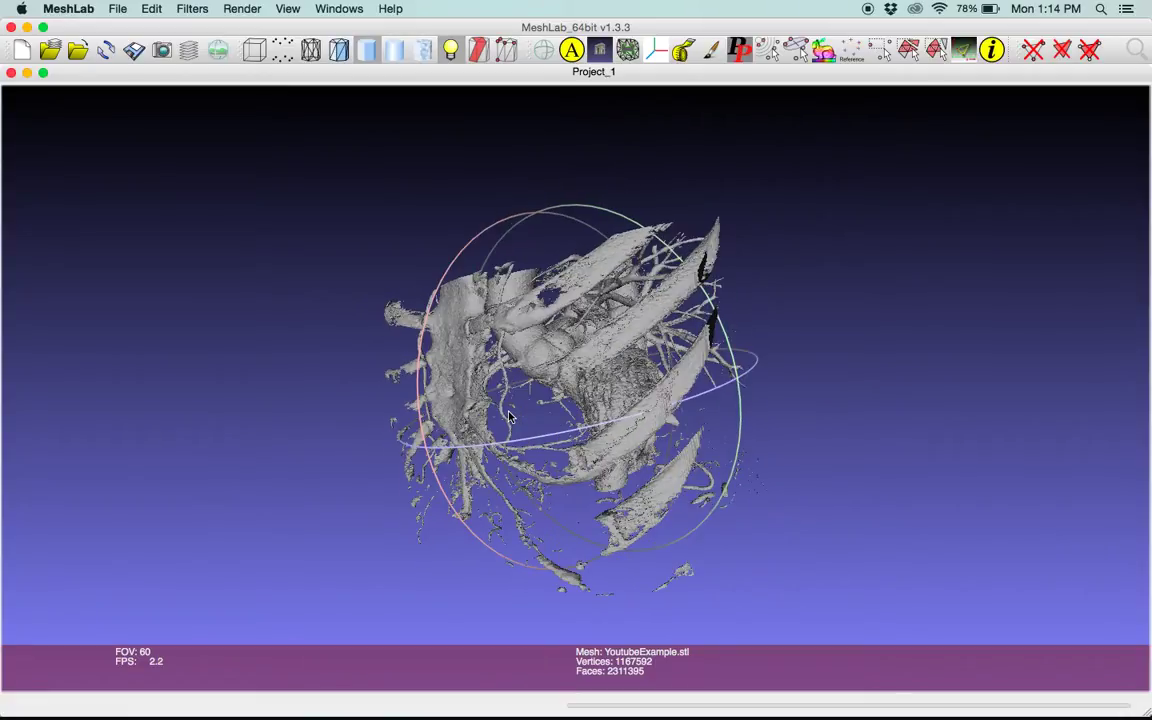
drag(510, 418, 461, 430)
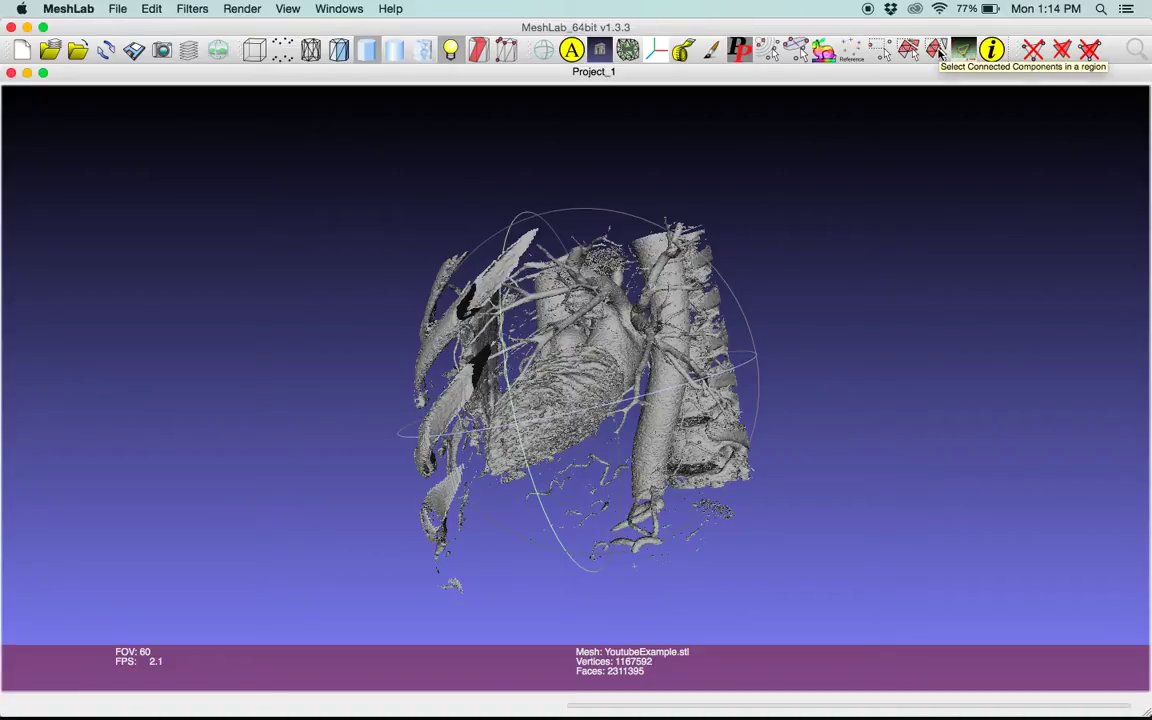
click(938, 51)
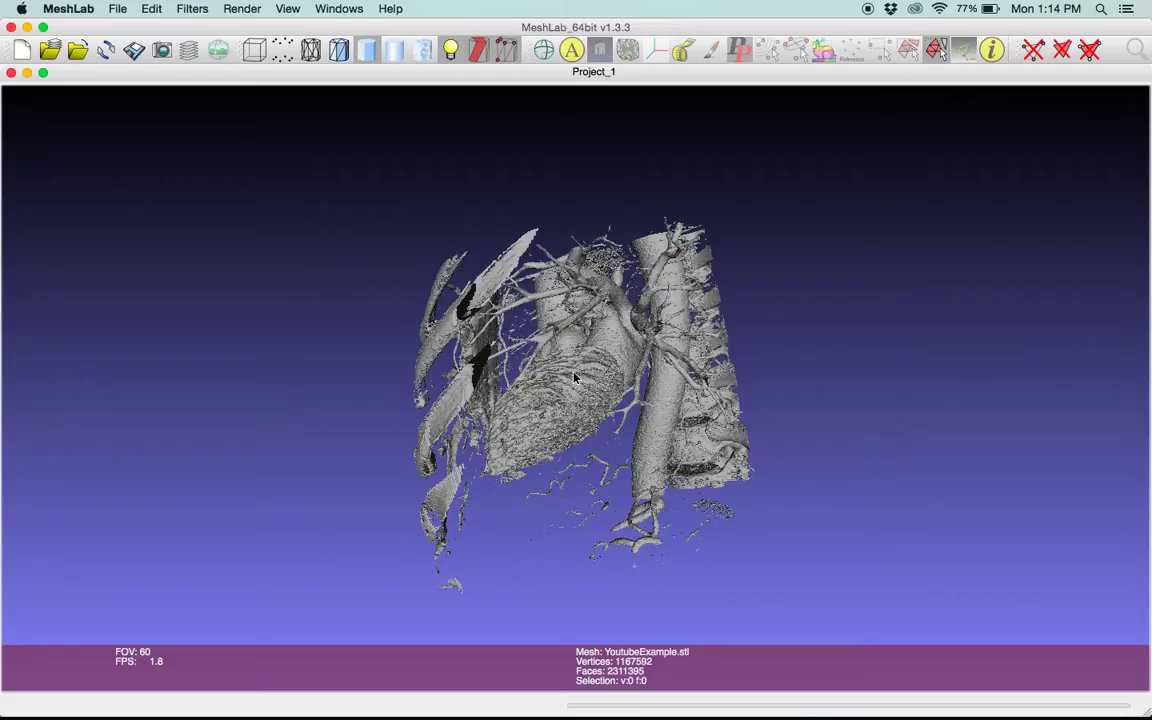
click(596, 381)
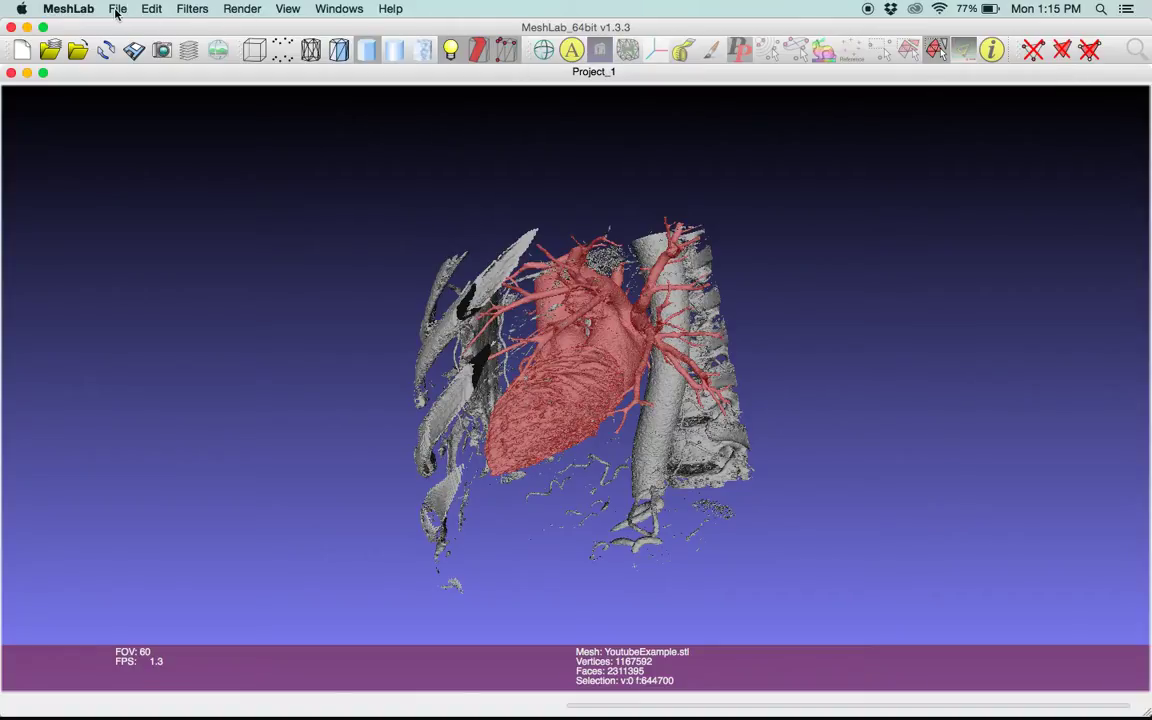
Invert the selection for both faces and vertices, and delete the selected faces and vertices around the heart
click(193, 11)
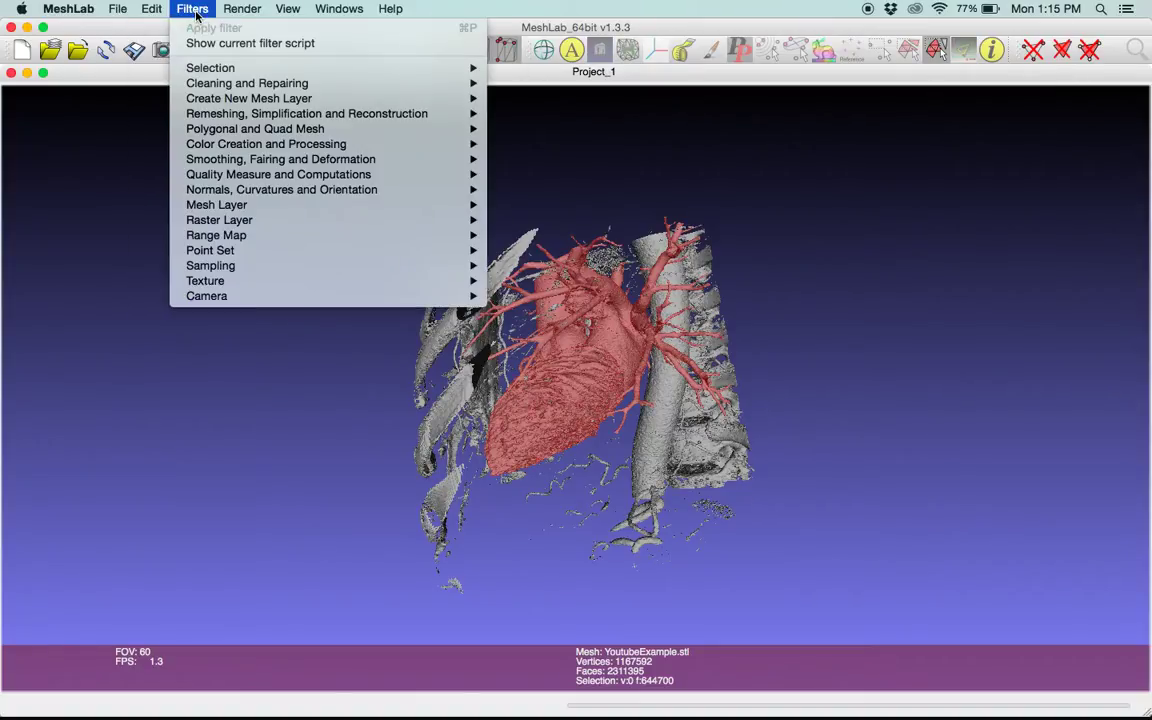
mouse_move(476, 73)
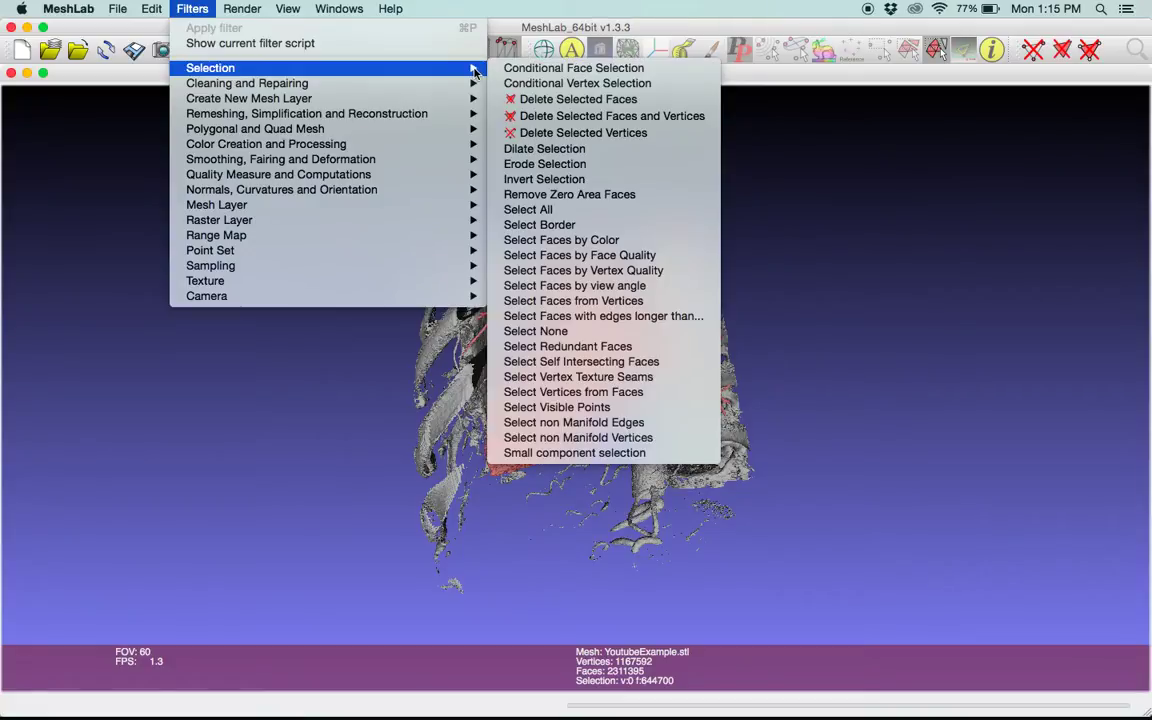
click(578, 184)
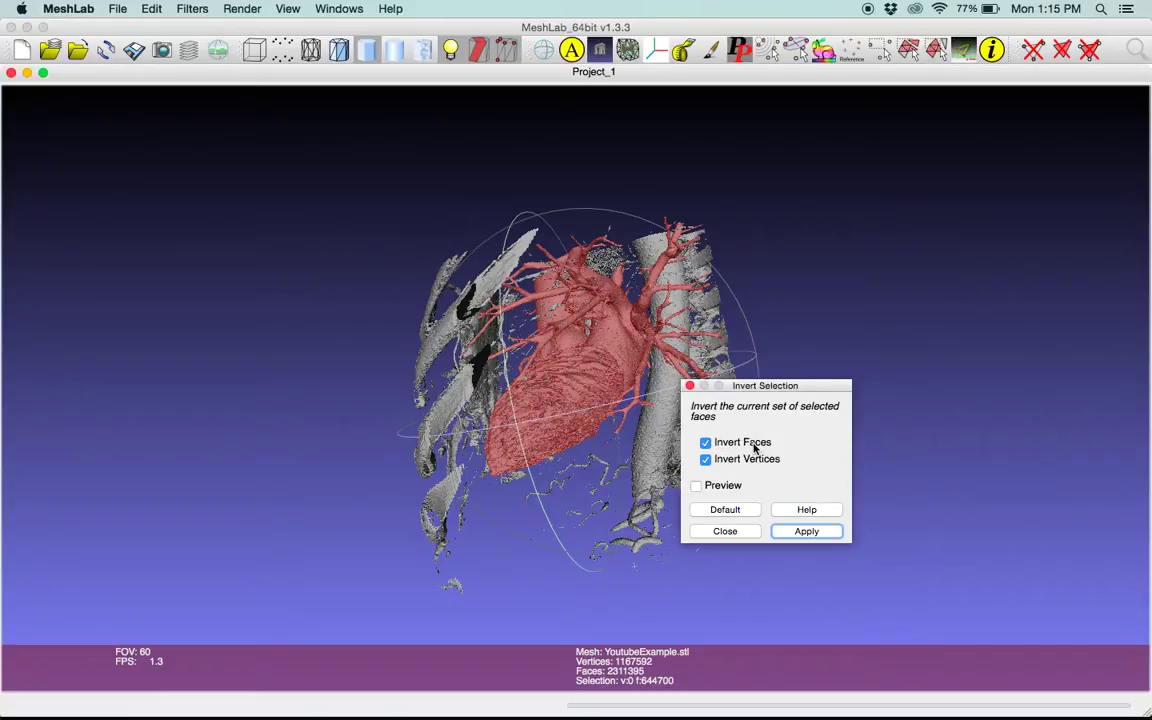
click(791, 534)
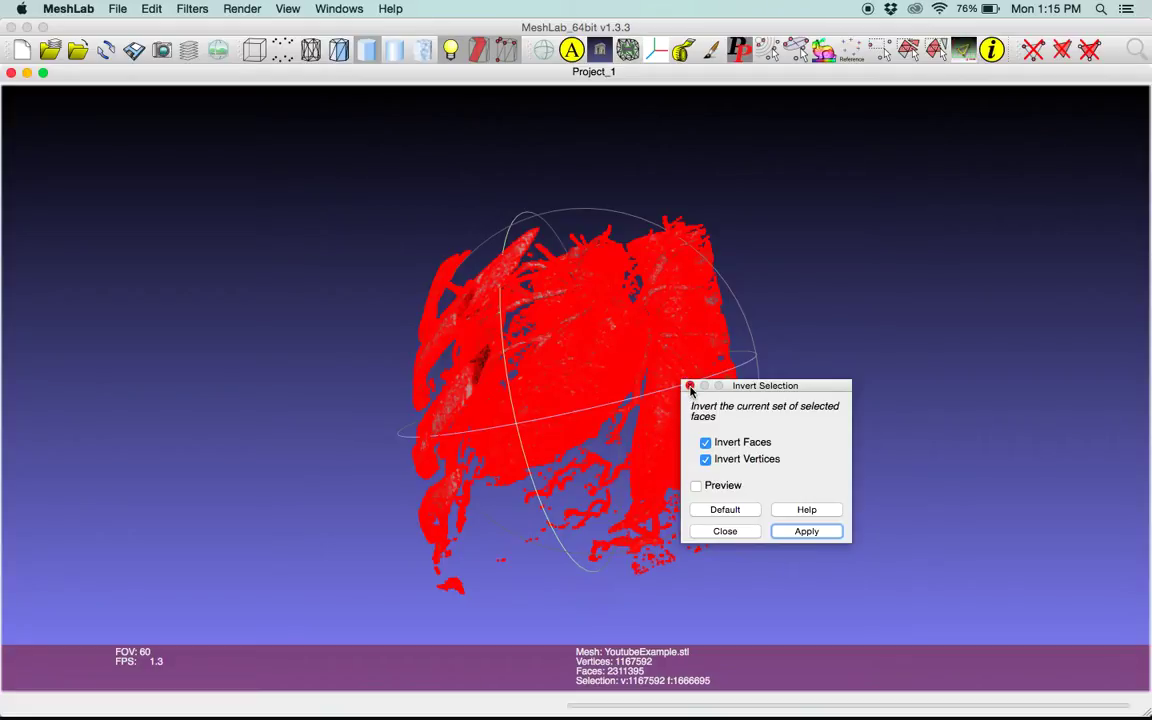
click(690, 387)
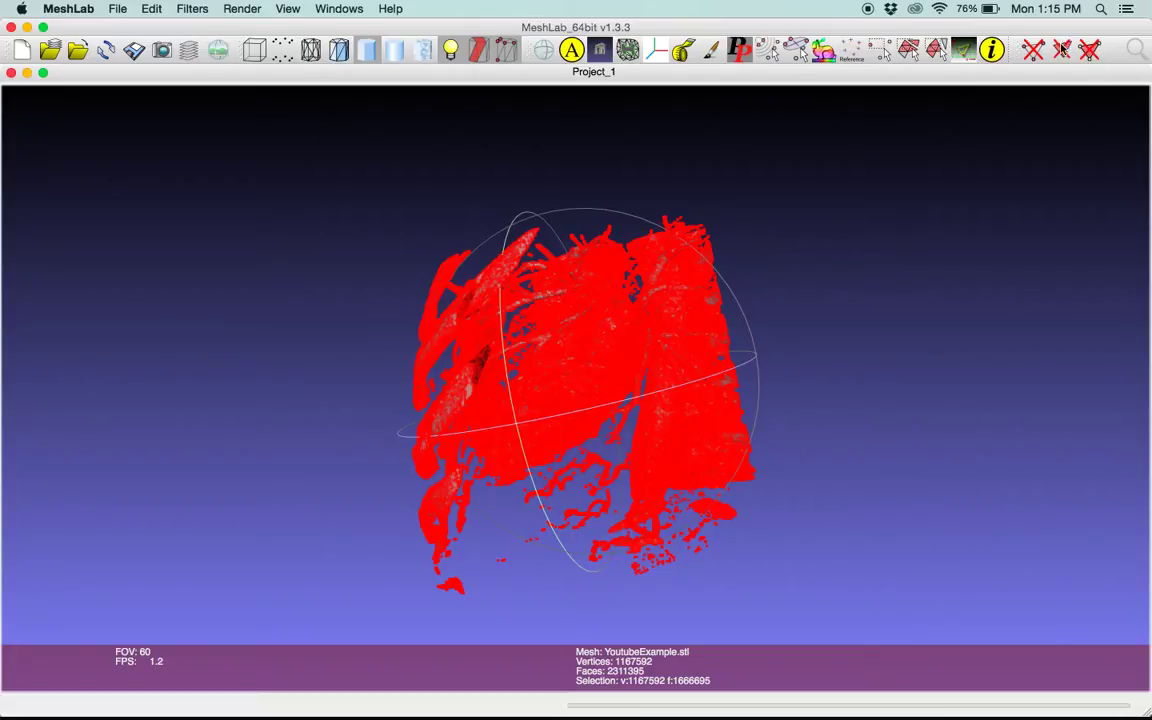
click(1090, 51)
Select the whole heart with its attached vessels again using the Select Connected Components tool
drag(702, 410, 795, 468)
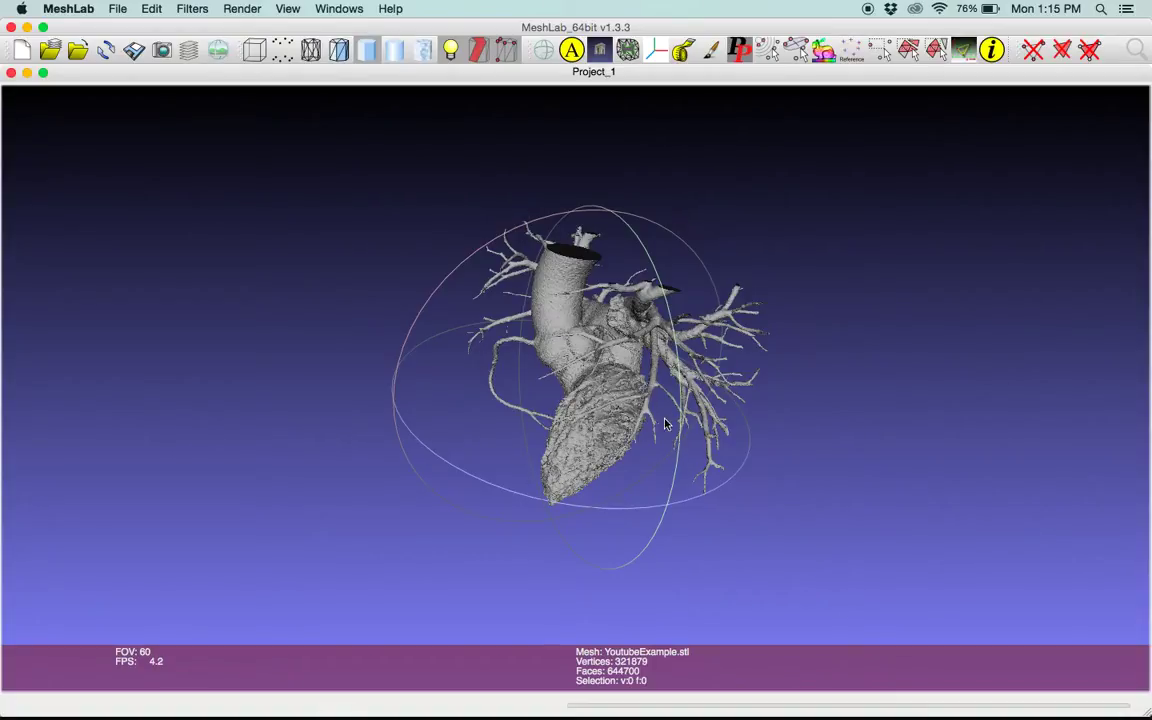
drag(628, 328, 818, 95)
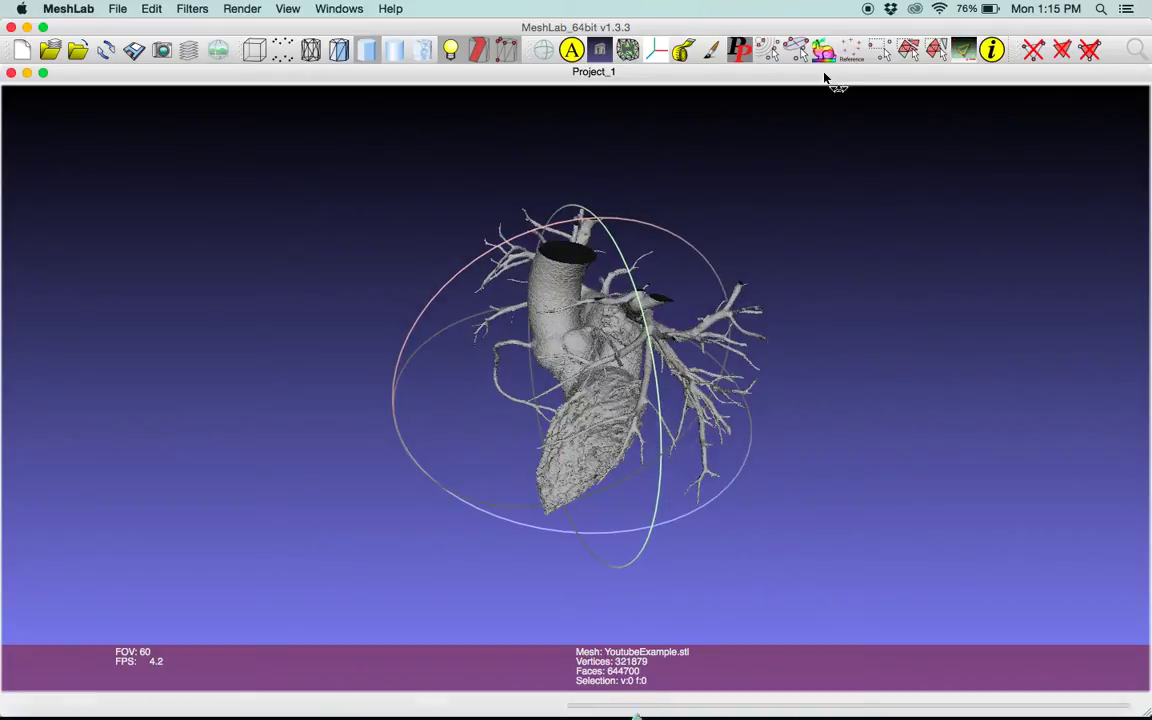
click(936, 49)
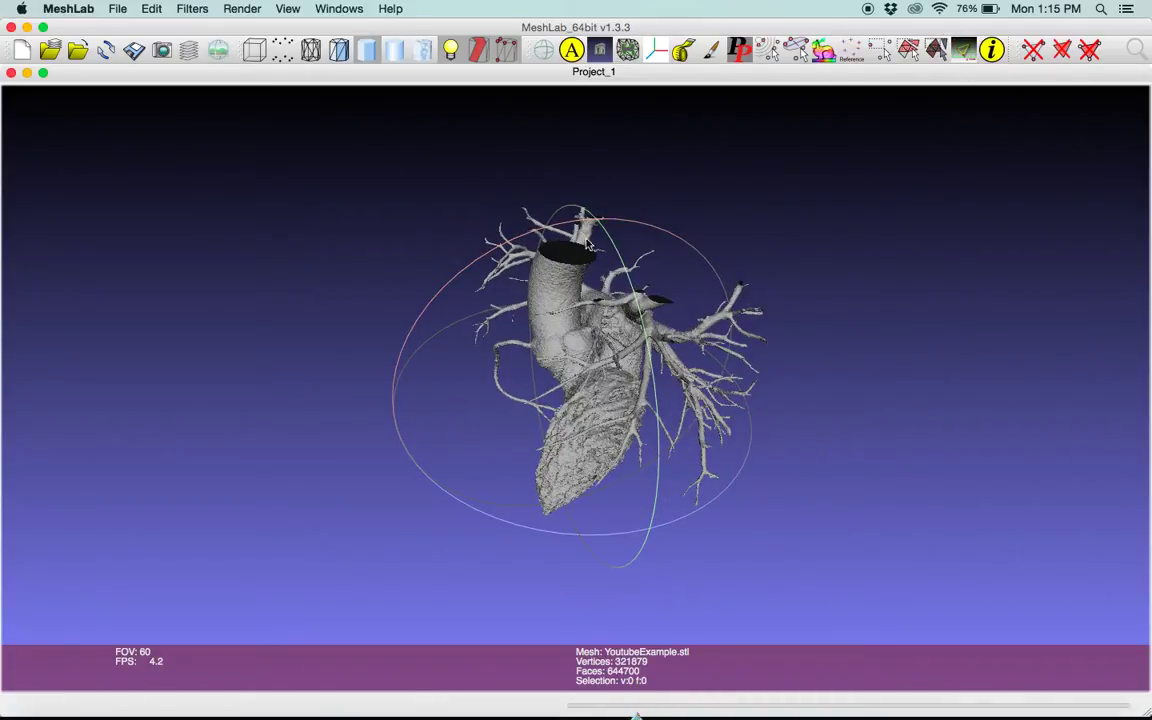
click(567, 275)
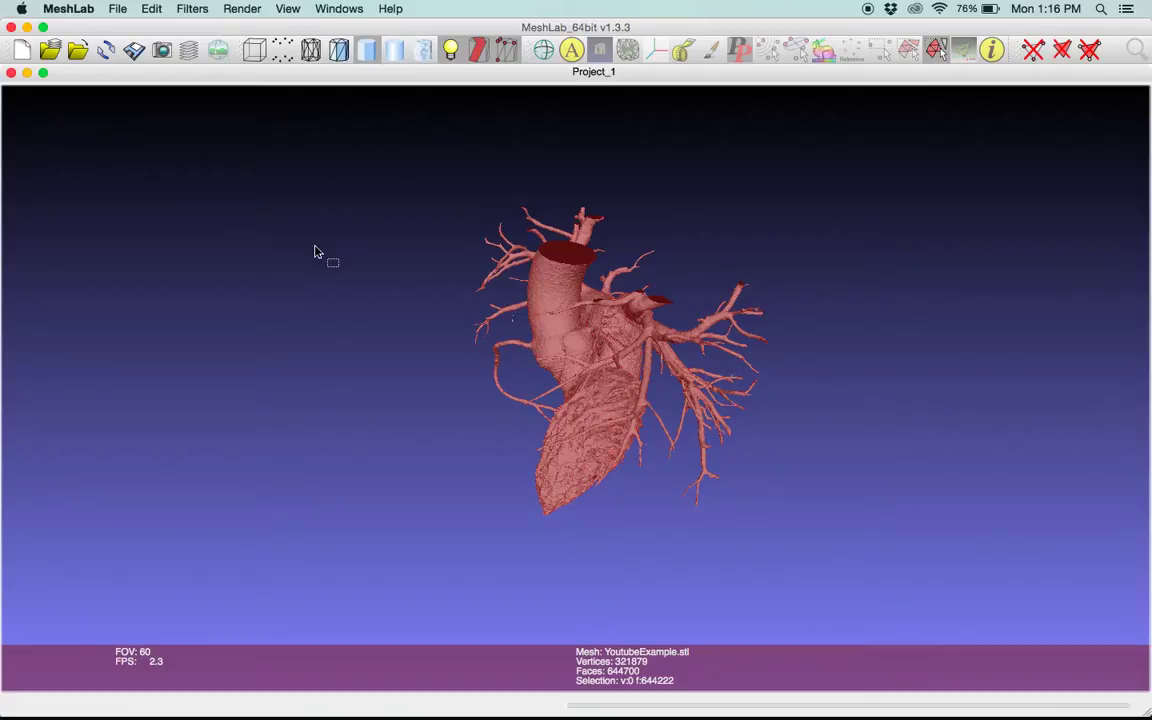
Invert the selection for both faces and vertices, and delete the leftover loose fragments around the heart
click(119, 9)
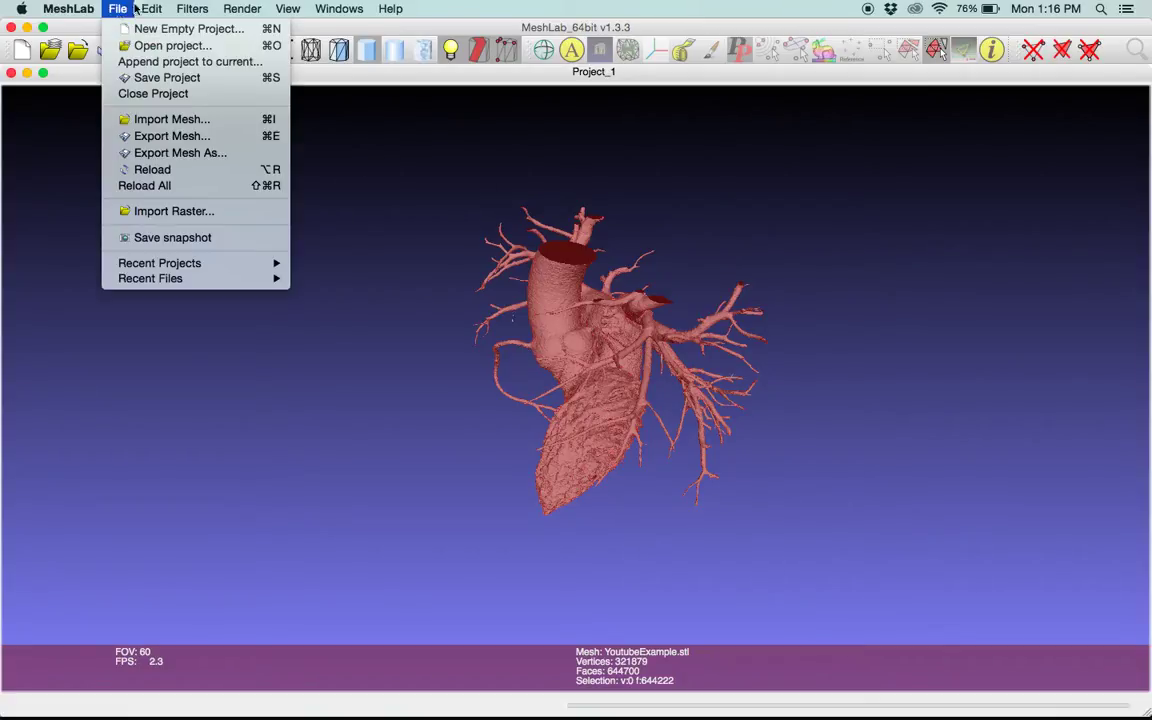
mouse_move(193, 9)
mouse_move(468, 68)
click(613, 180)
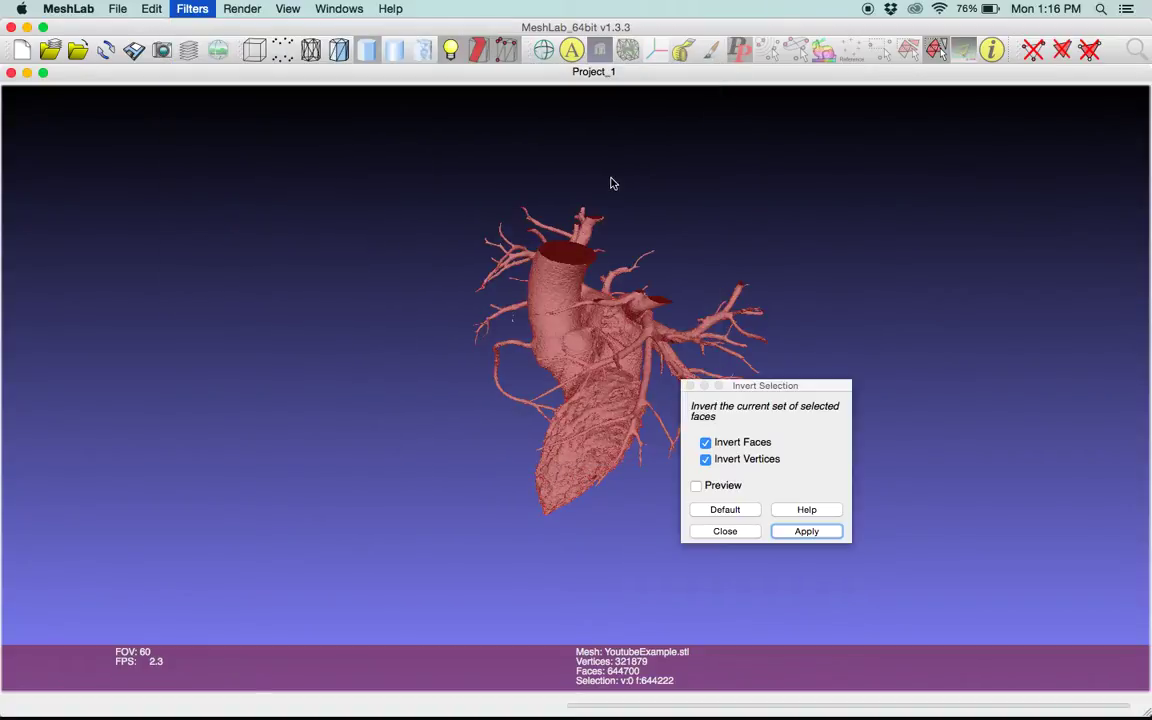
click(806, 531)
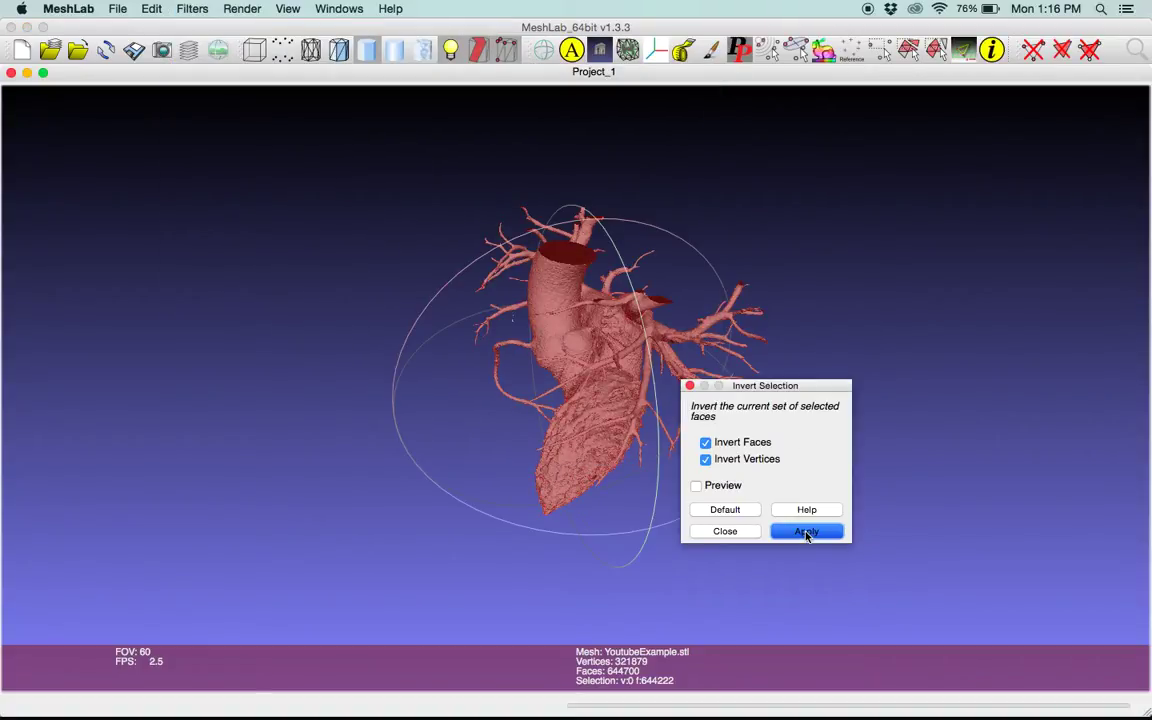
click(689, 386)
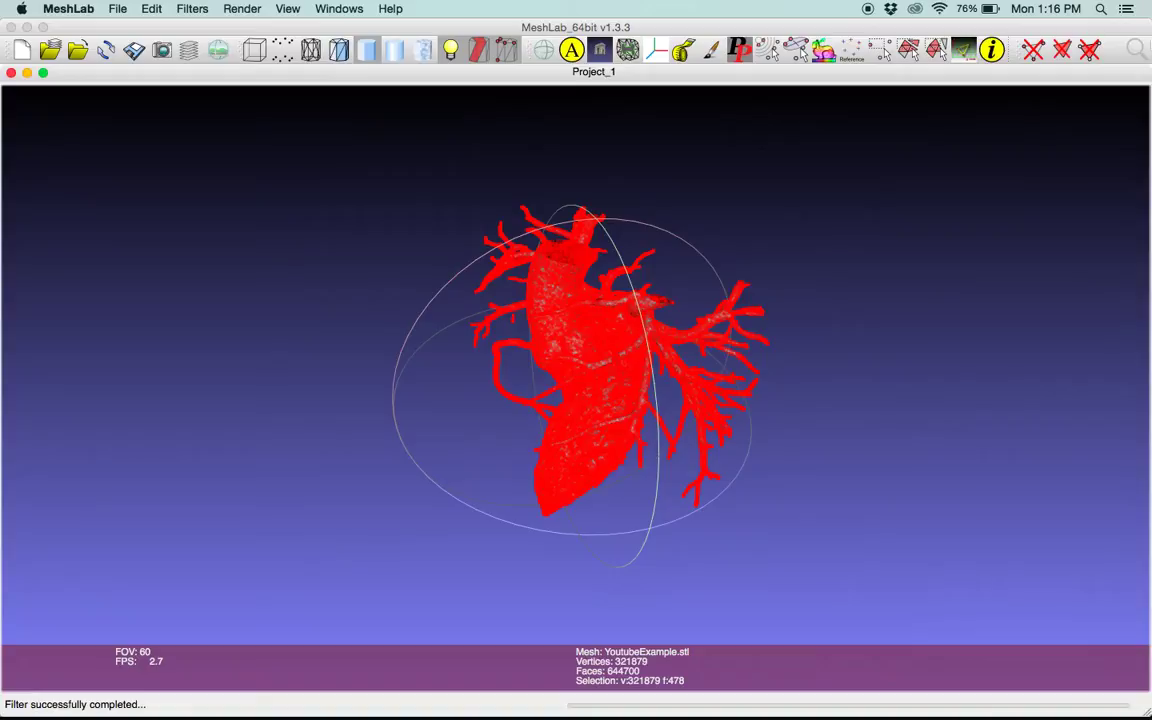
click(1090, 52)
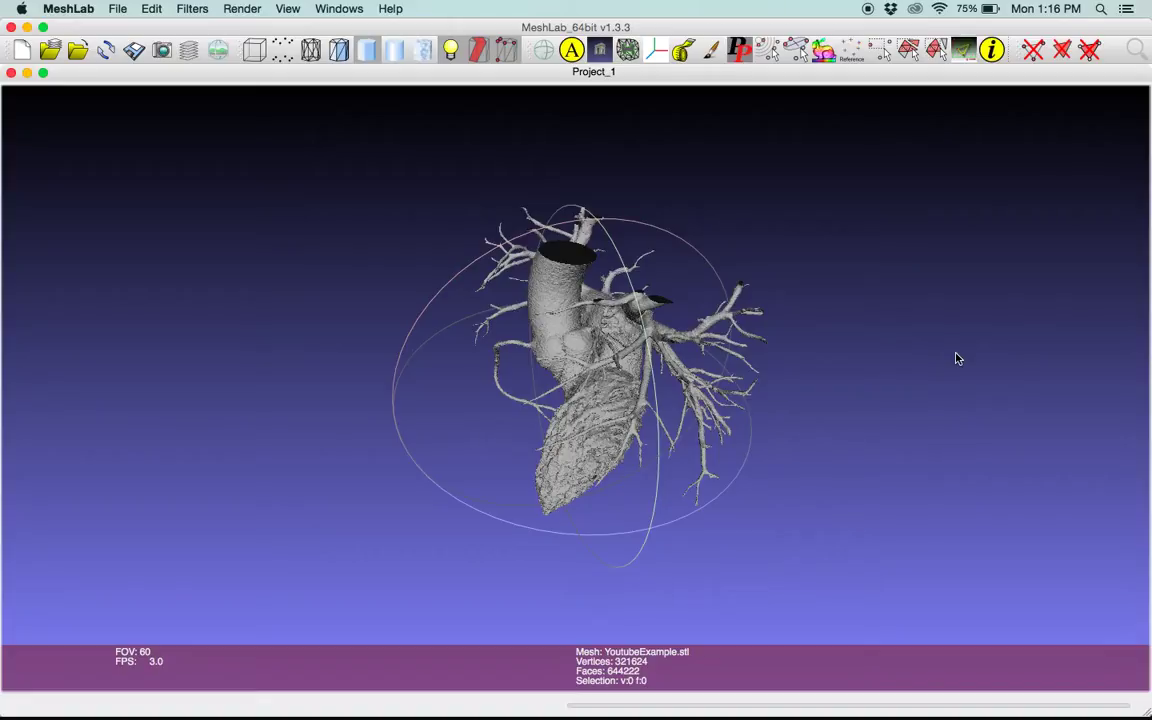
Apply Laplacian Smooth to the heart mesh with 2 smoothing steps, keeping 1D Boundary Smoothing and Cotangent weighting enabled
scroll(957, 358, up, 5)
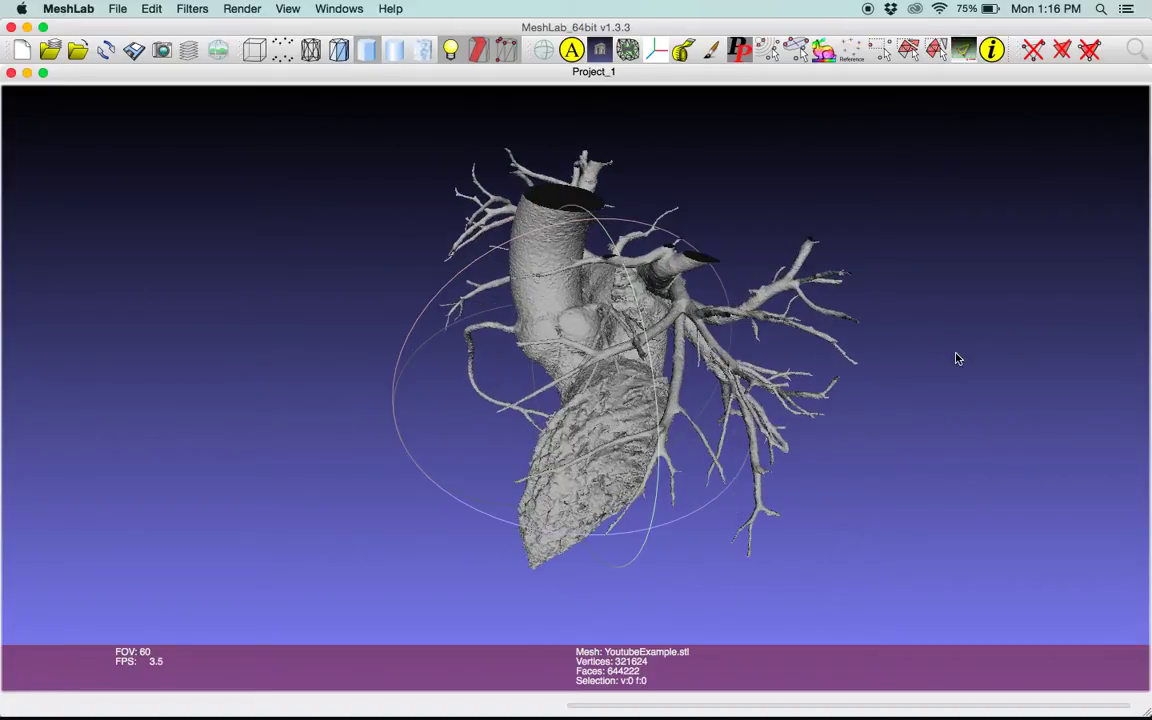
scroll(795, 326, up, 8)
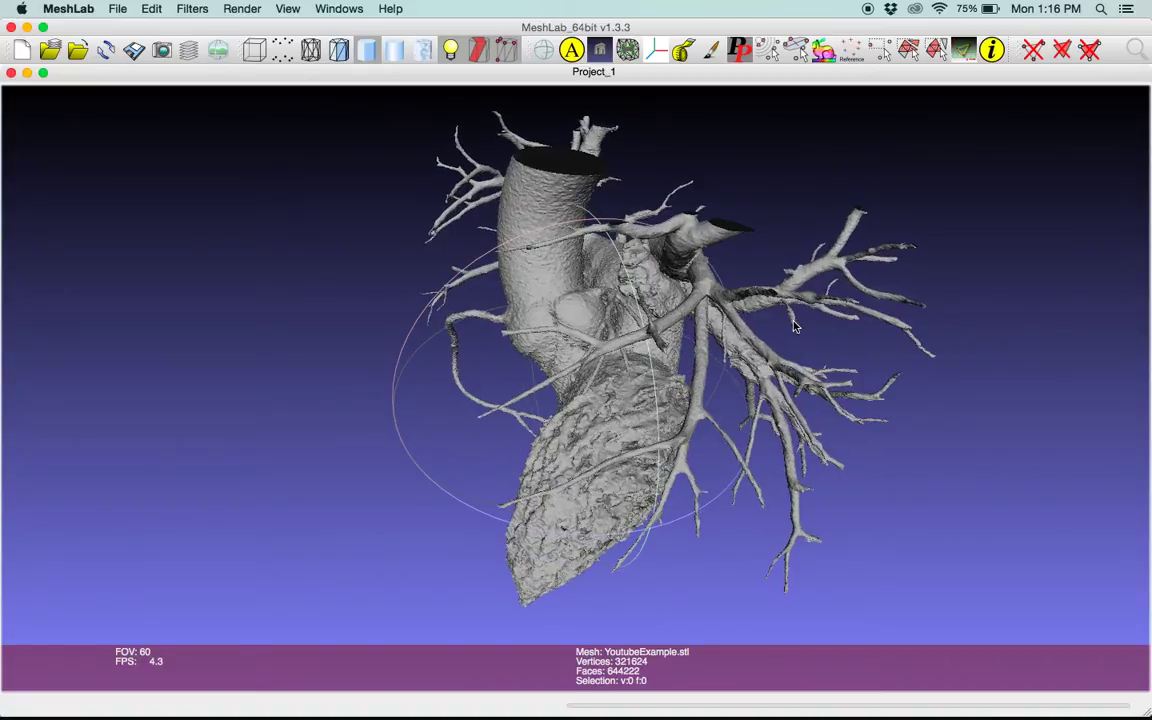
scroll(795, 326, down, 2)
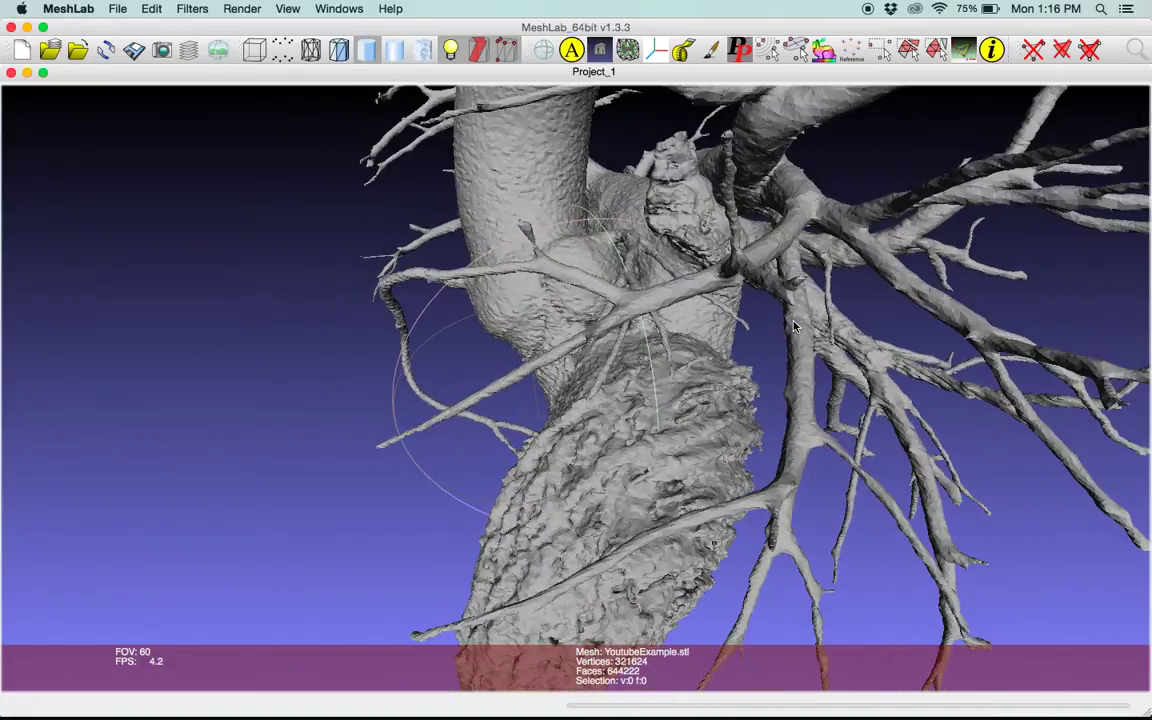
click(190, 8)
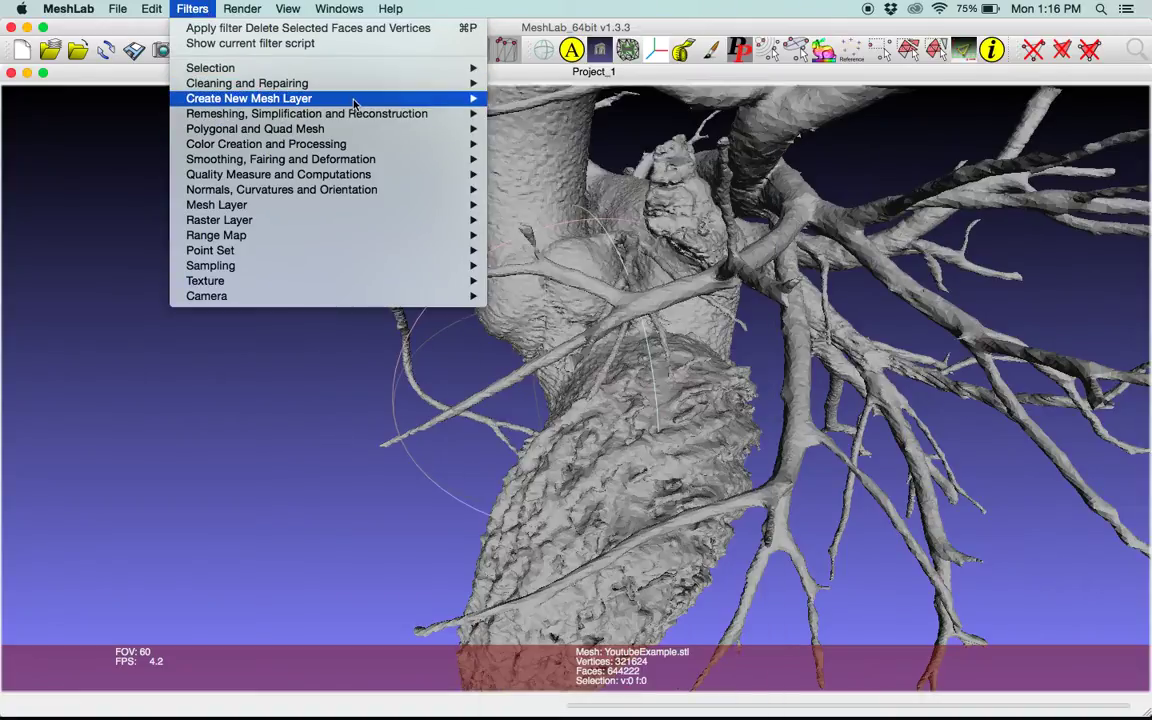
mouse_move(370, 163)
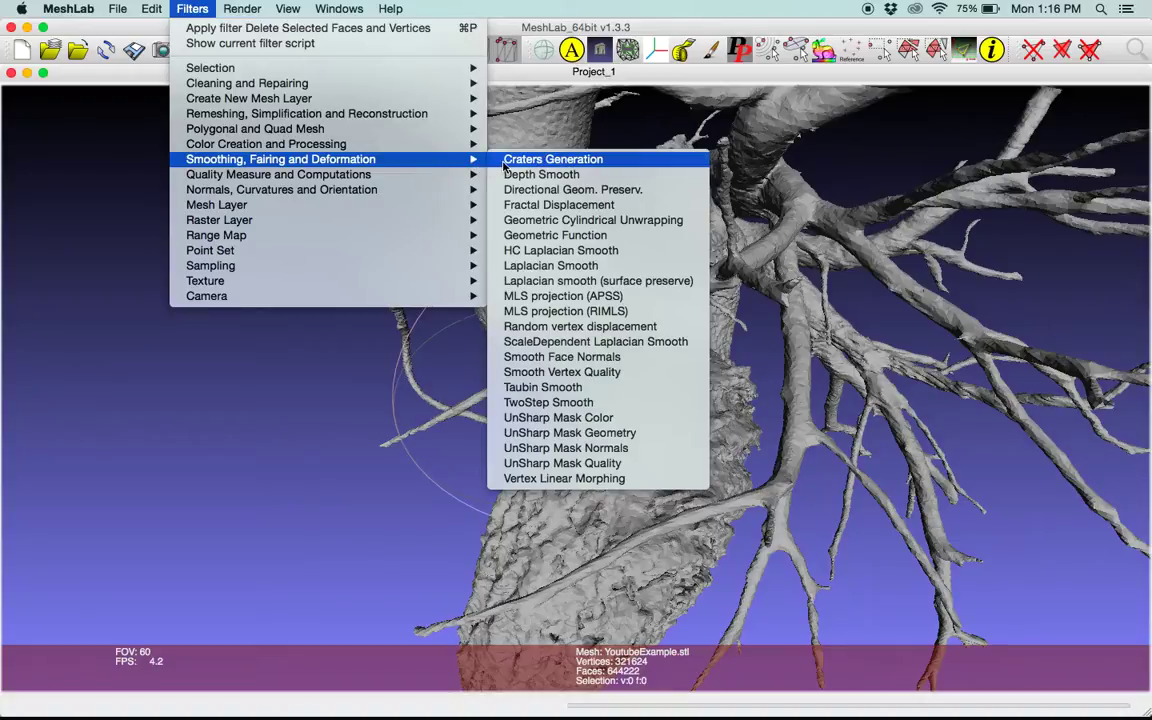
click(596, 266)
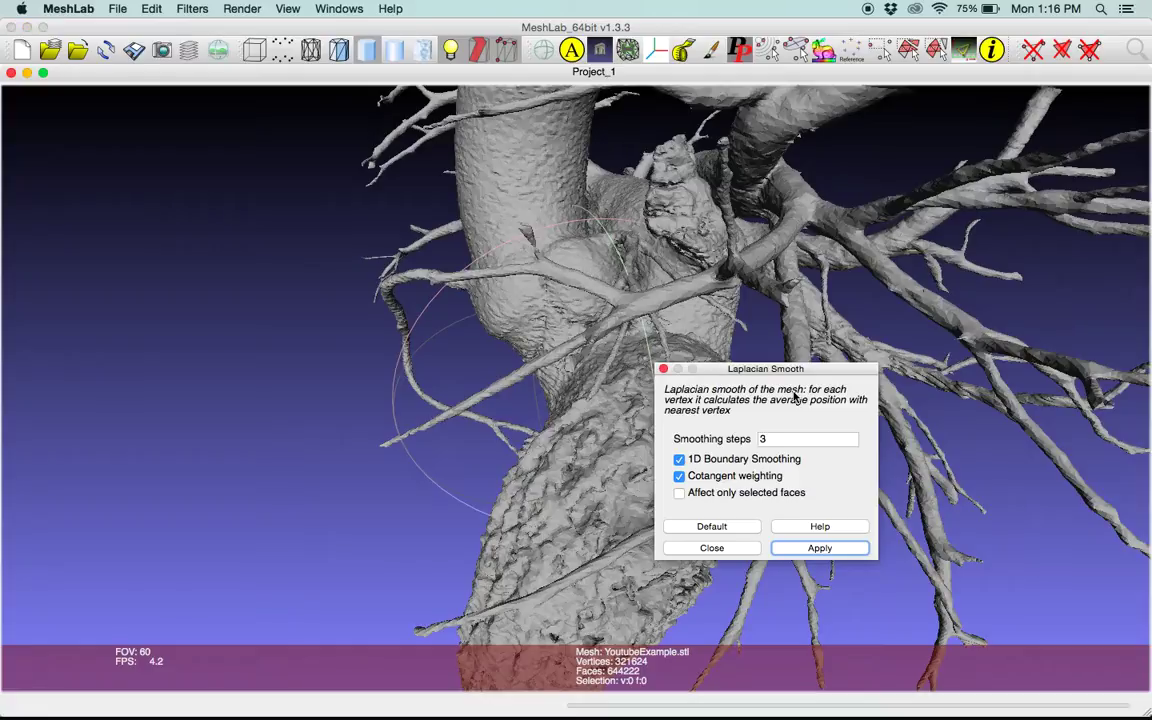
click(803, 441)
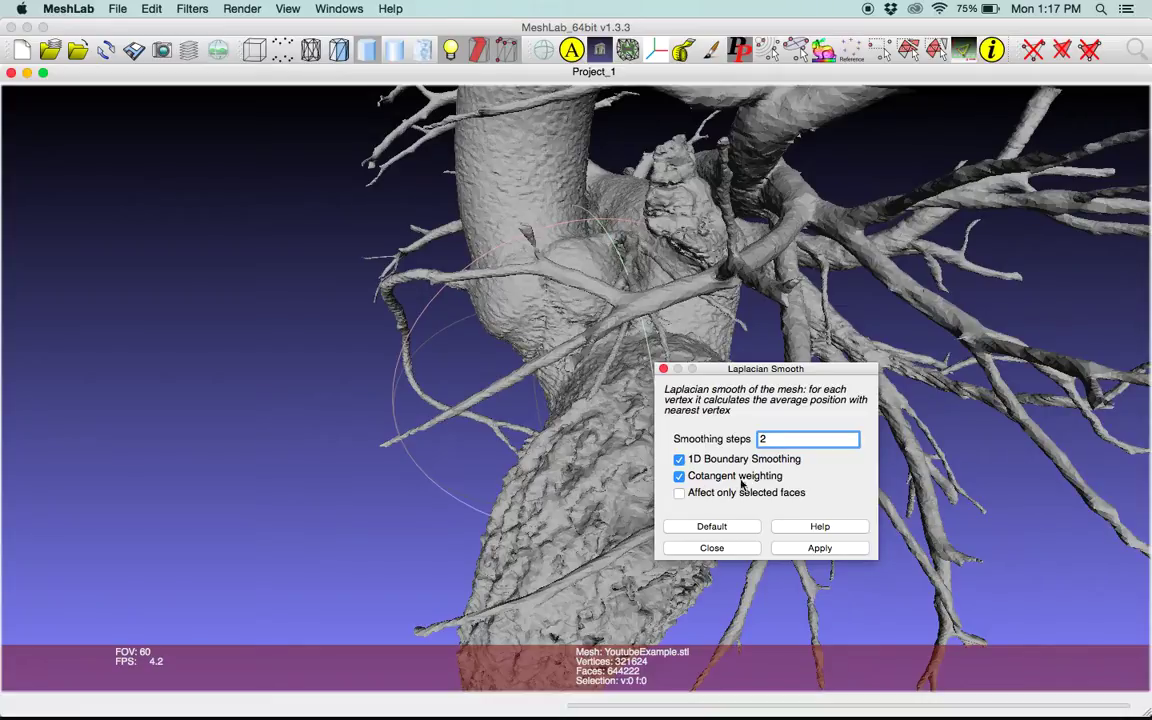
click(798, 550)
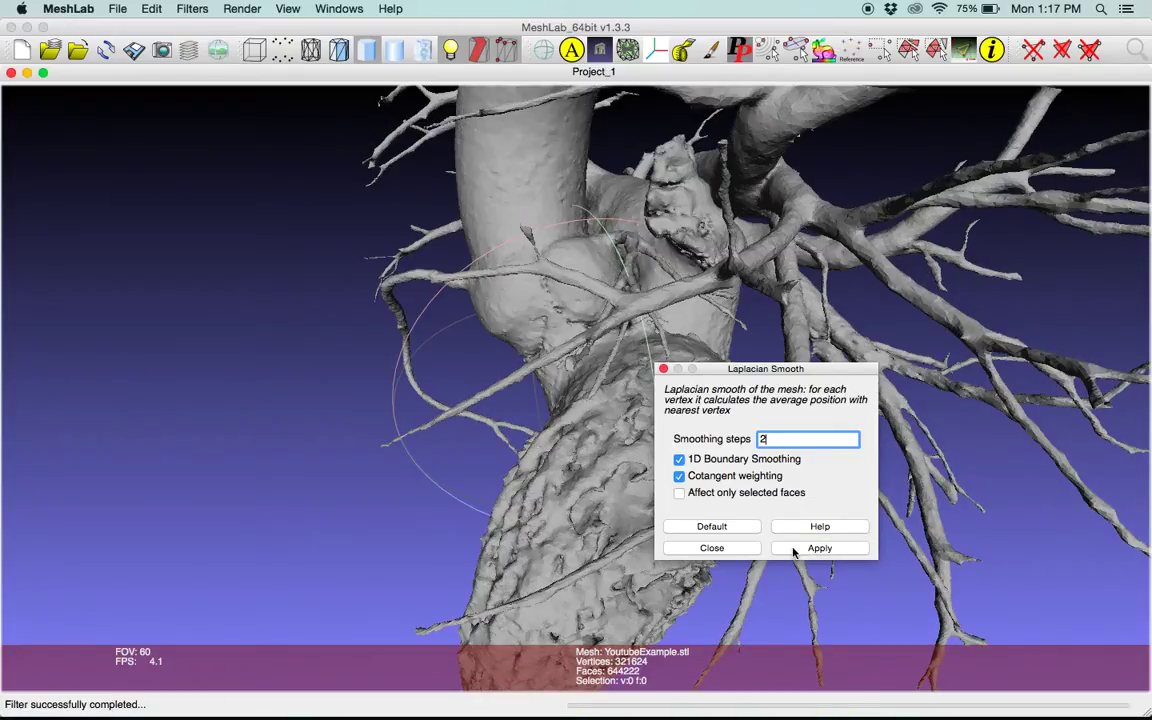
click(663, 370)
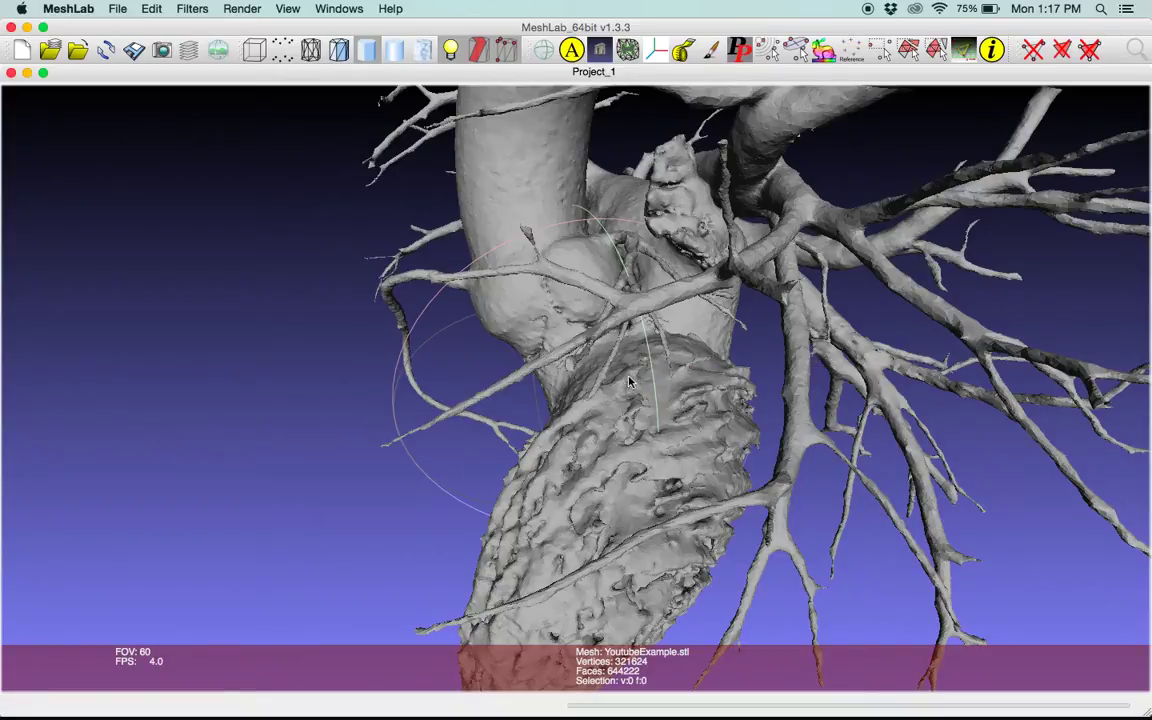
Start exporting the smoothed heart mesh as a new file and choose STL File Format (*.stl) as its type
drag(697, 400, 351, 305)
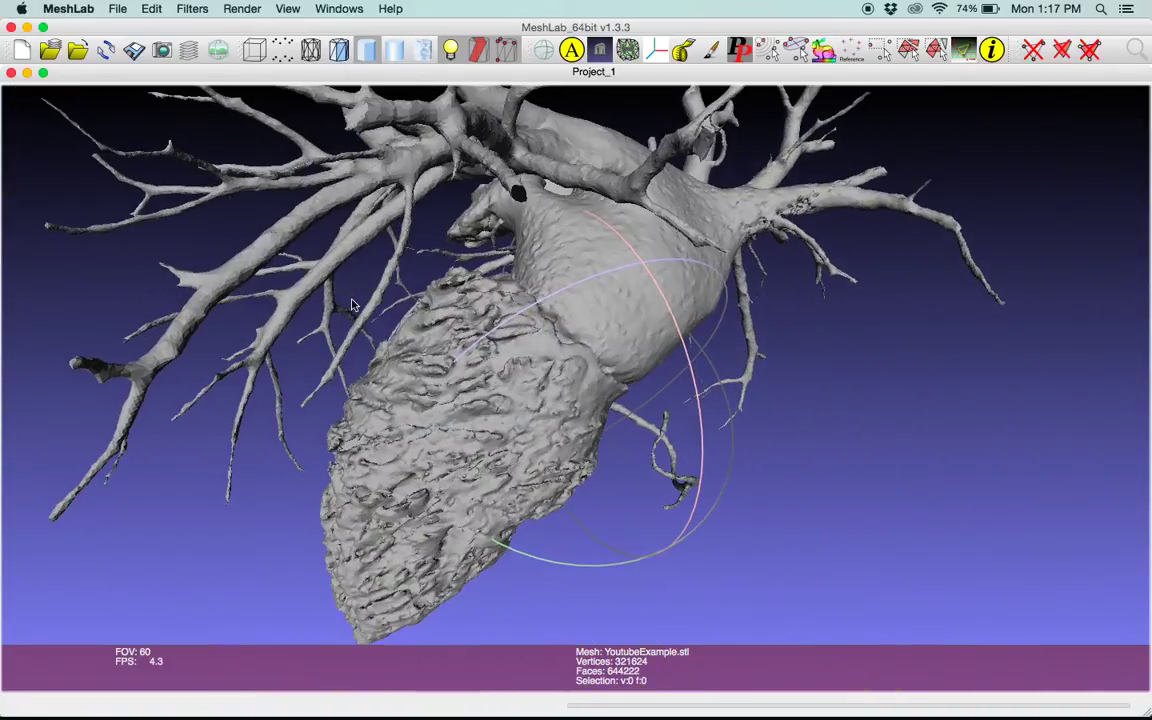
drag(445, 357, 810, 525)
drag(712, 419, 836, 516)
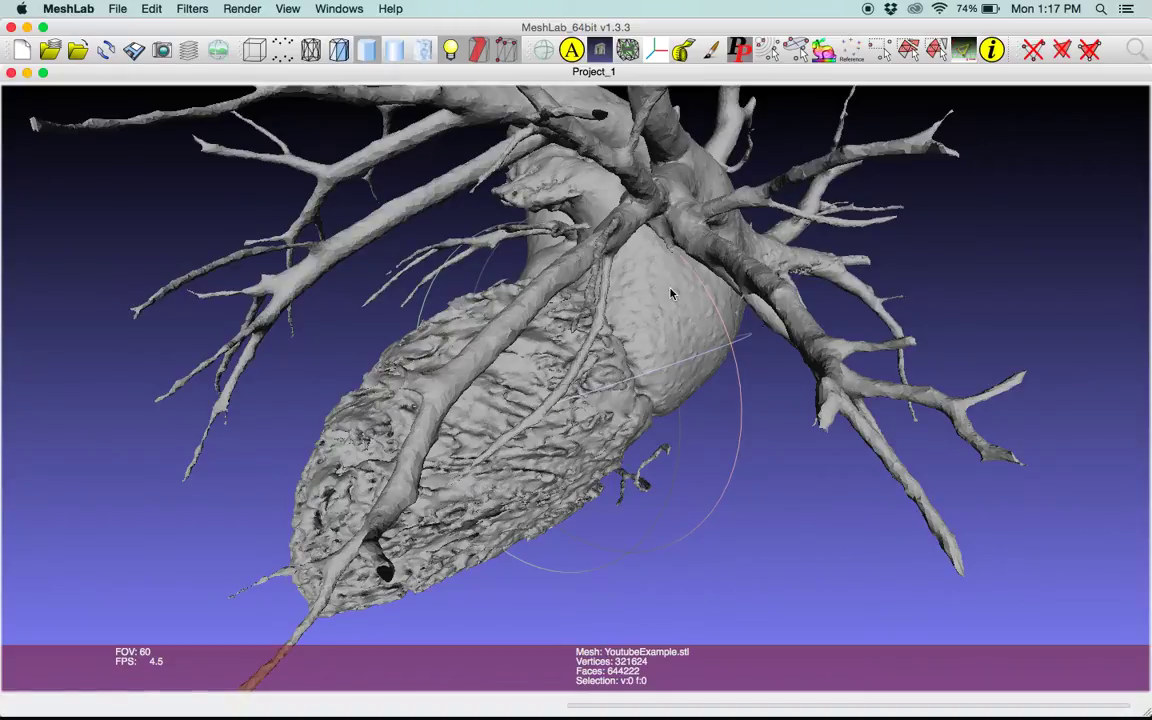
click(121, 11)
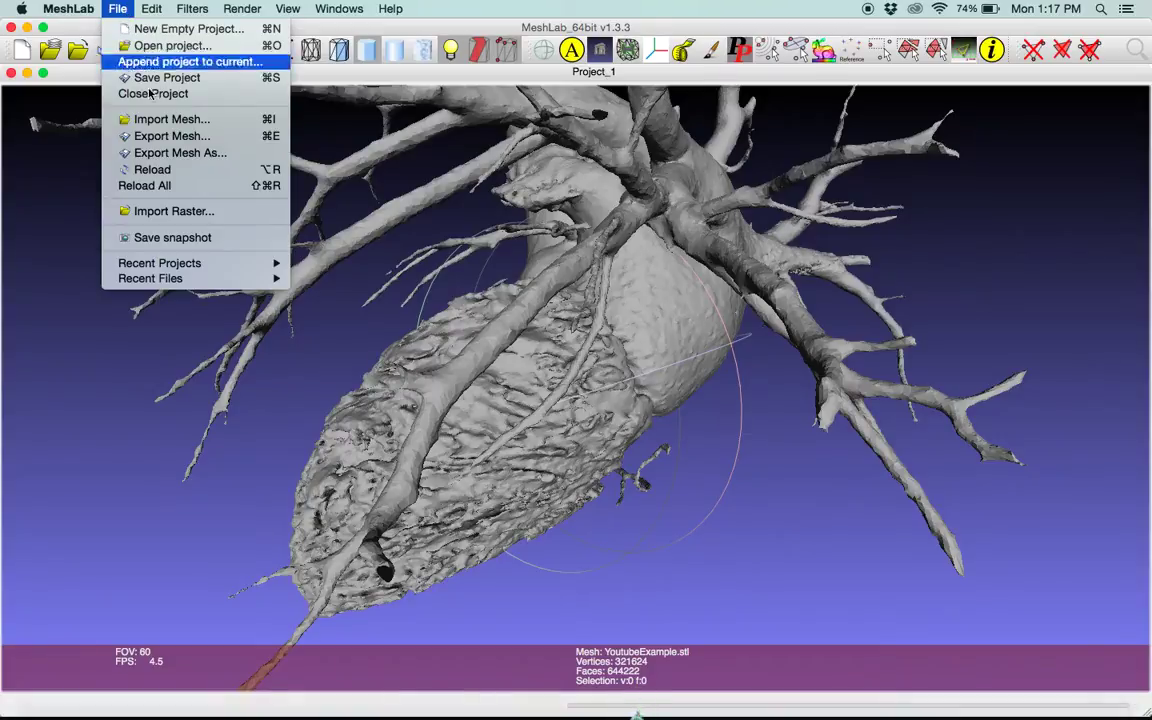
click(199, 153)
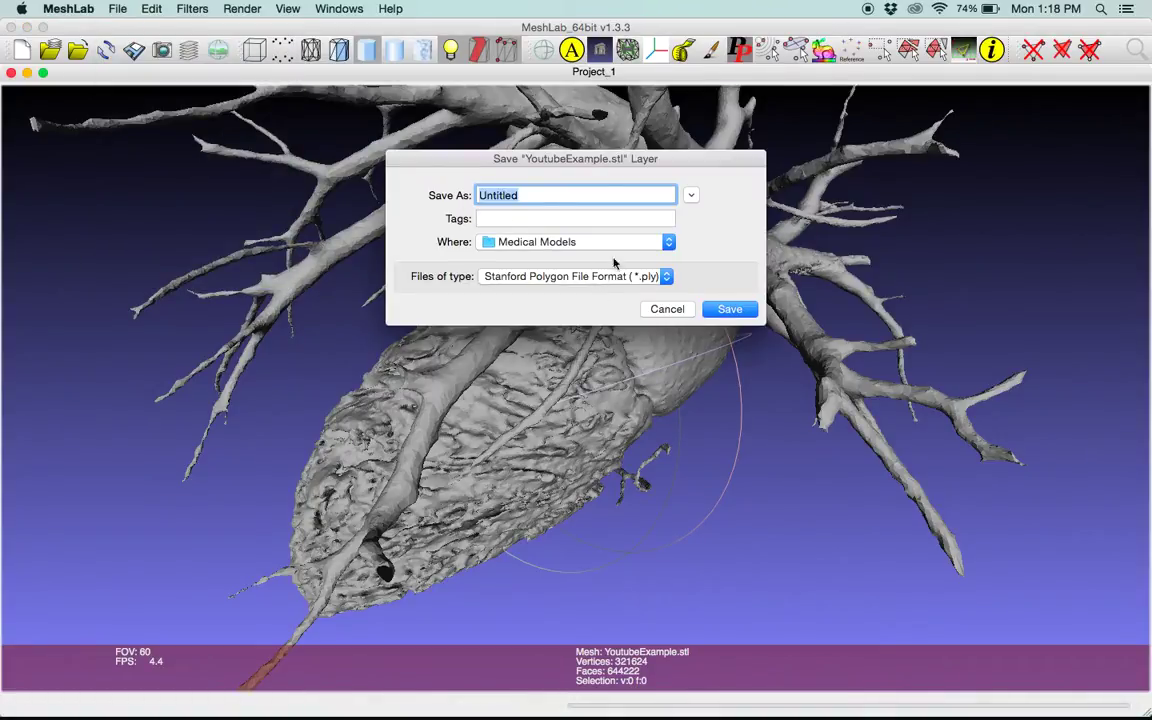
click(605, 278)
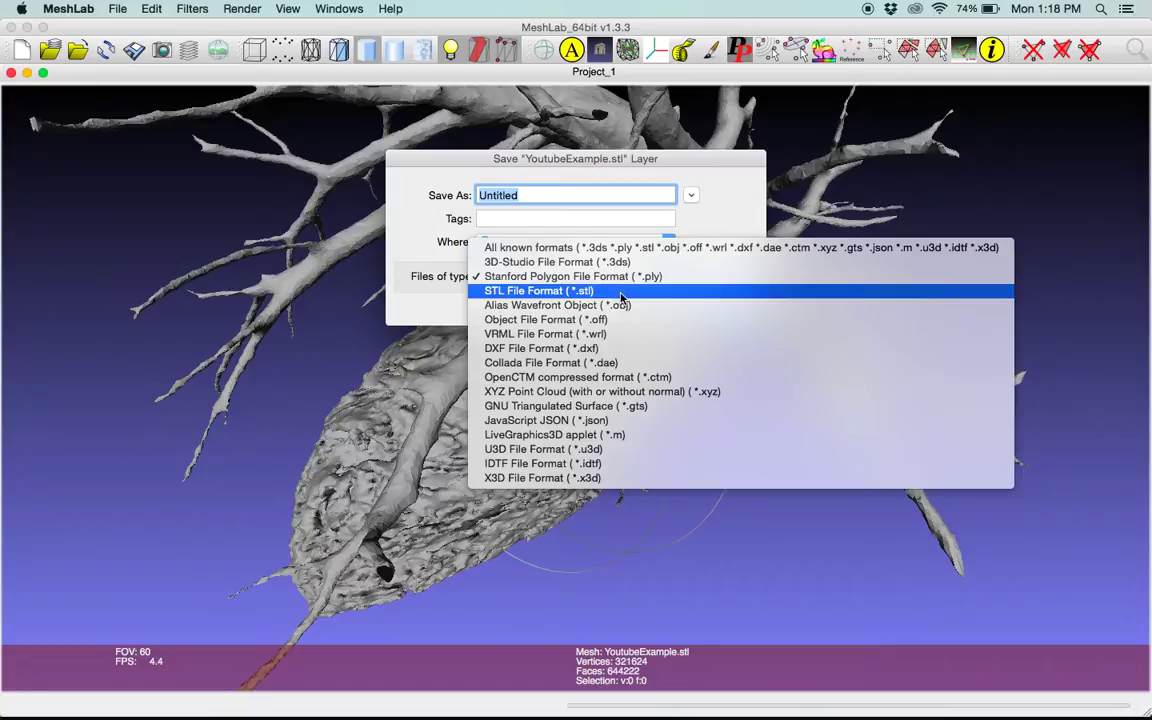
click(622, 293)
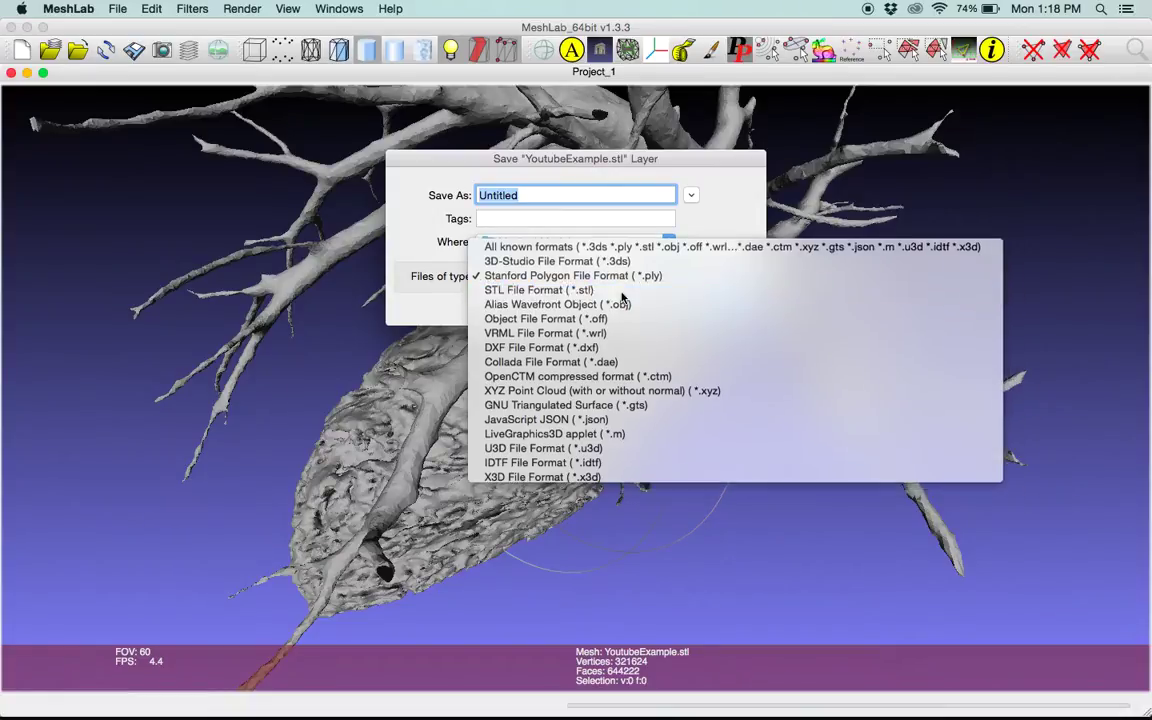
Name the exported mesh YoutubeExampleSmoothed and save it in the Medical Models folder with Binary encoding and Materialise Color Encoding enabled
key(Right)
key(BackSpace)
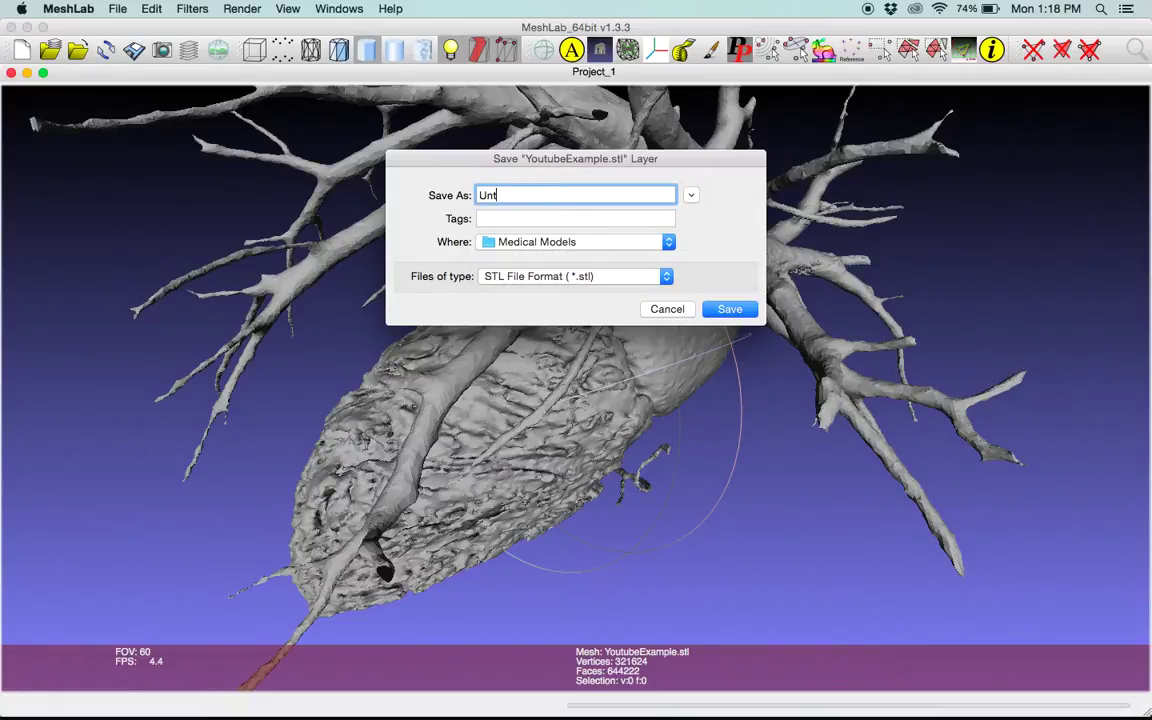
key(BackSpace)
key(BackSpace)
key(BackSpace)
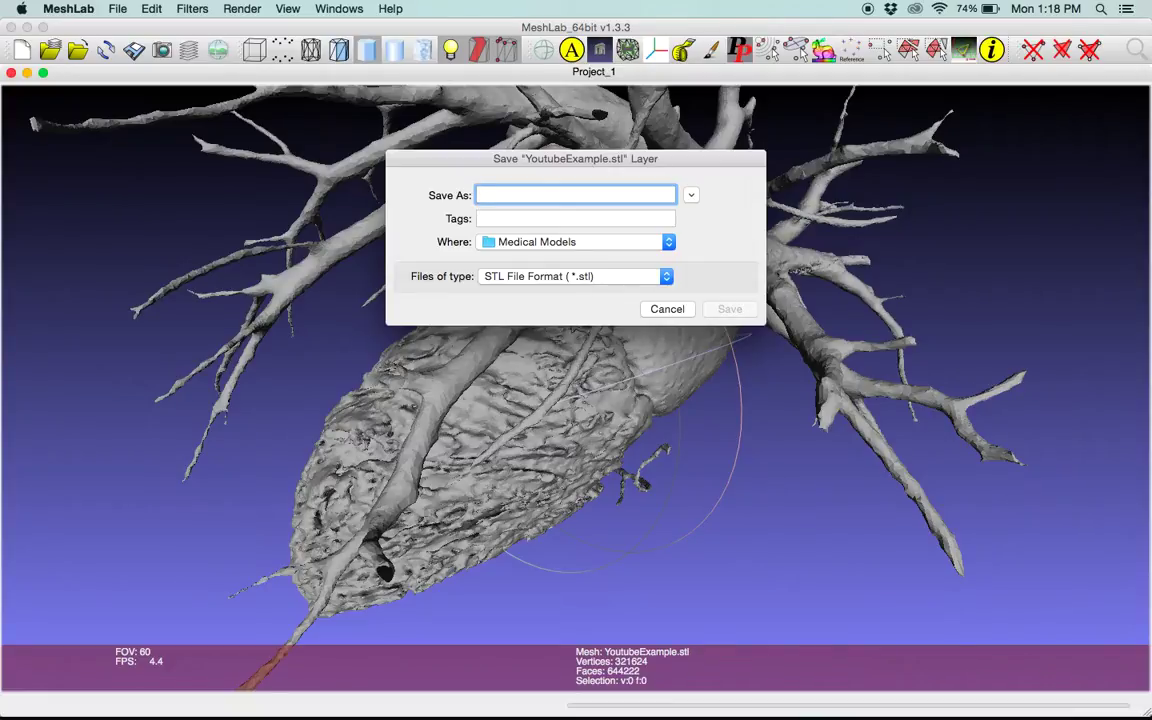
text(Youtube)
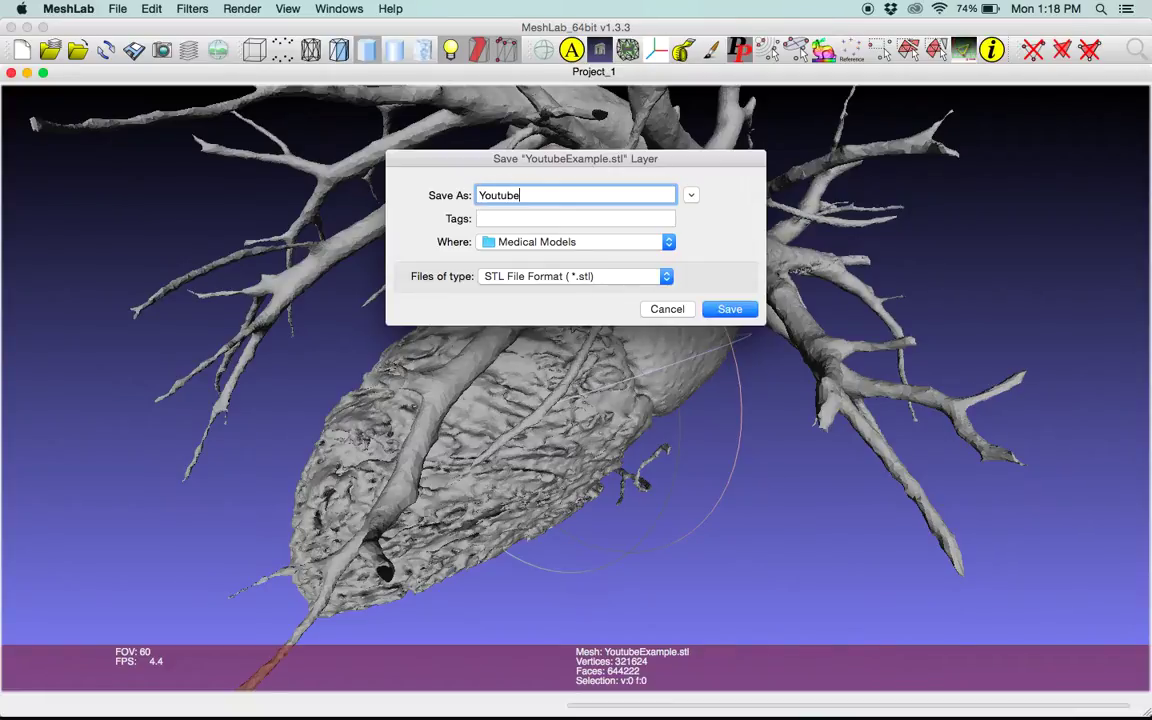
text(ExampleSmoothefd)
key(BackSpace)
key(BackSpace)
text(d)
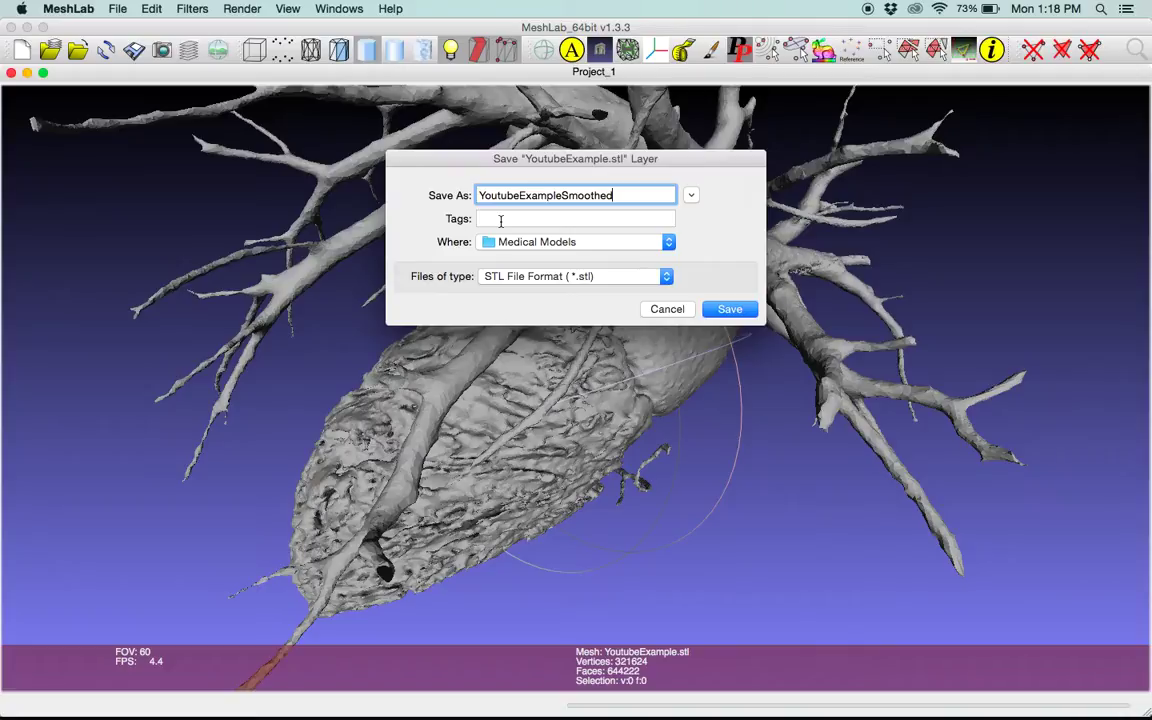
click(731, 311)
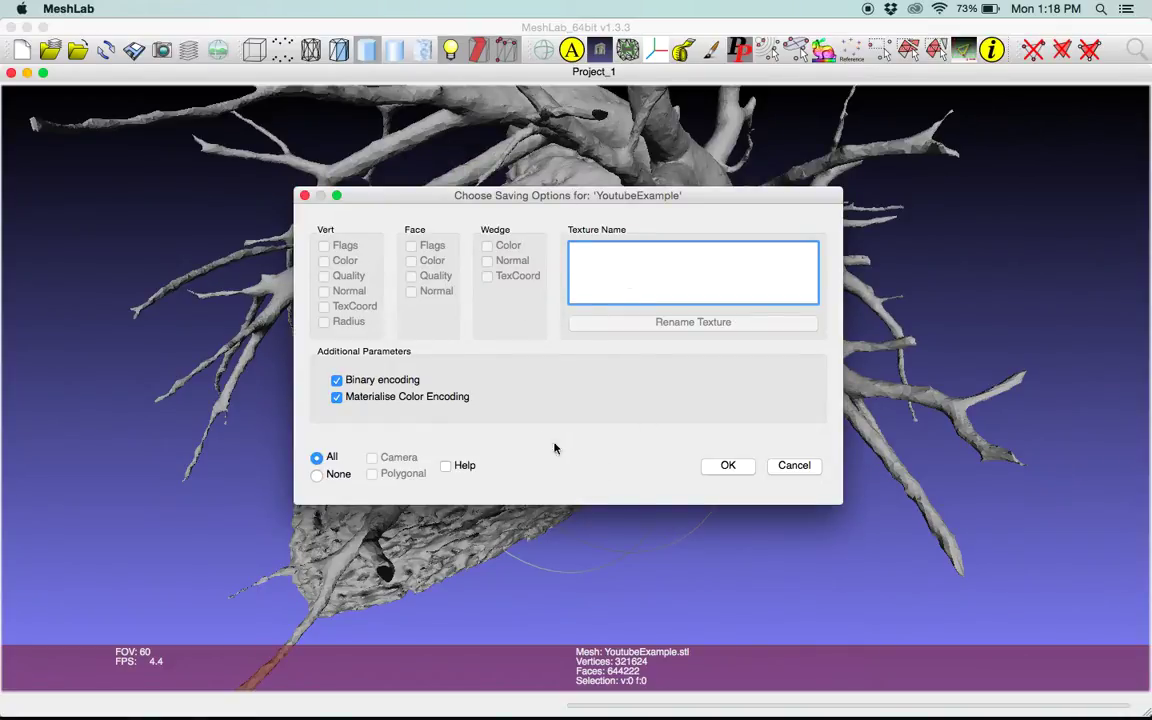
click(725, 466)
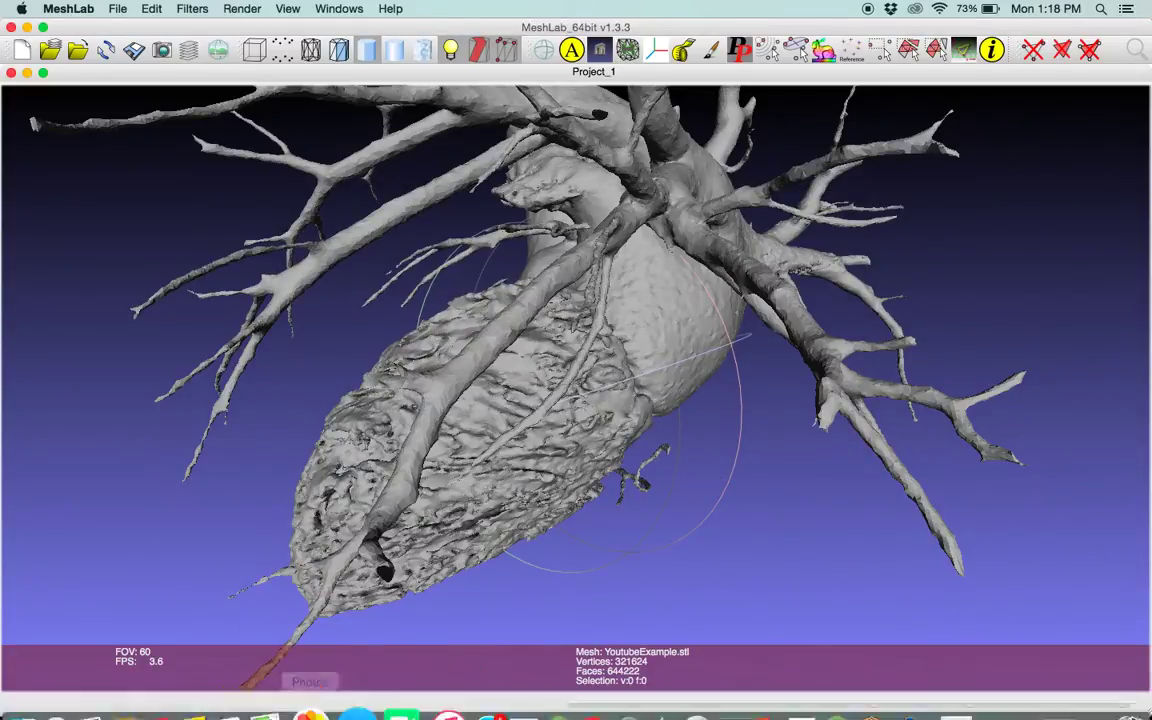
Minimise the MeshLab window, switch to netfabb Basic and start opening a file
click(27, 27)
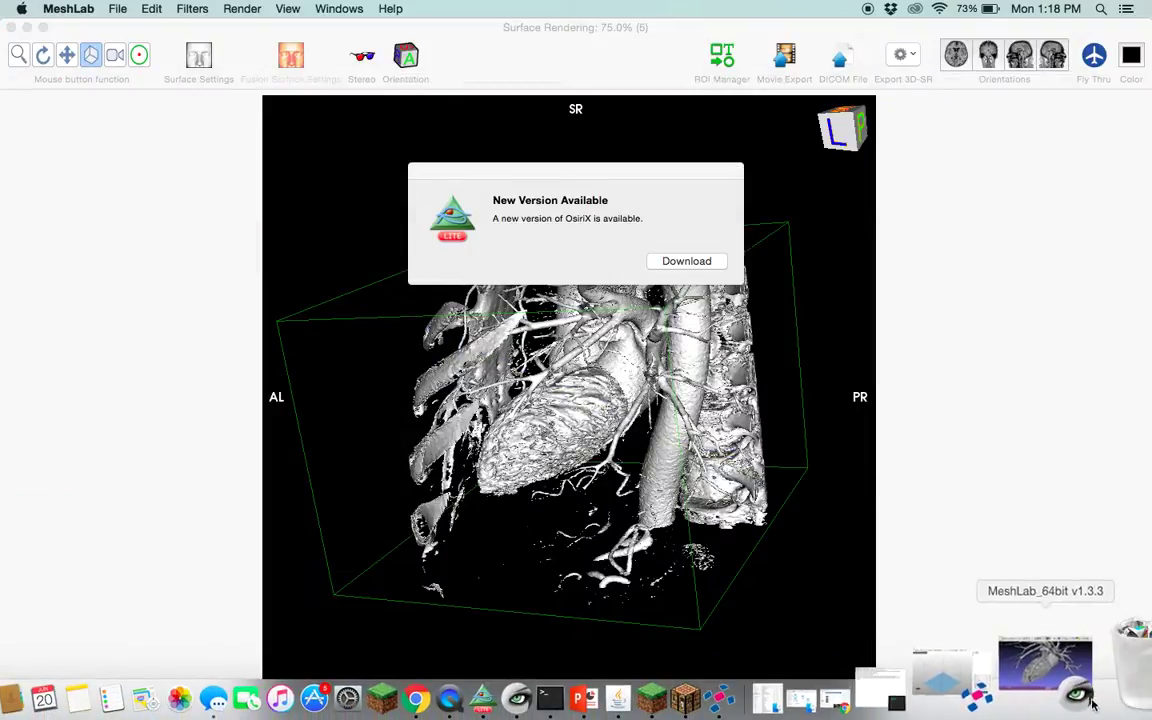
click(1037, 681)
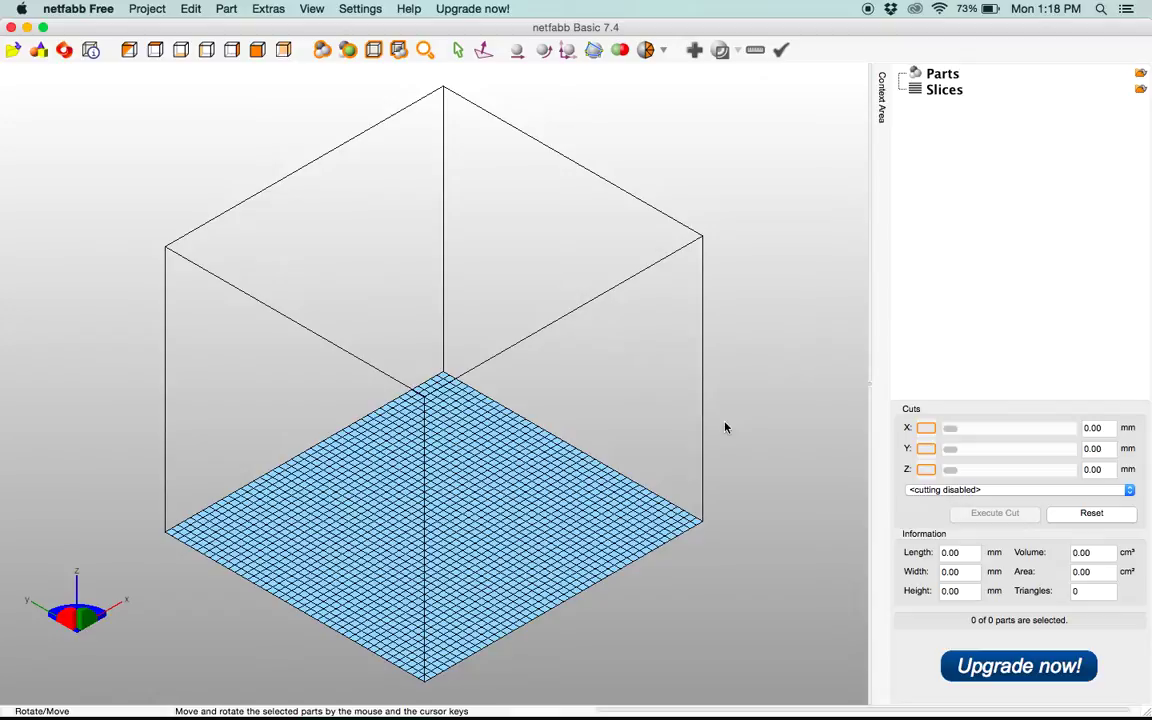
click(146, 8)
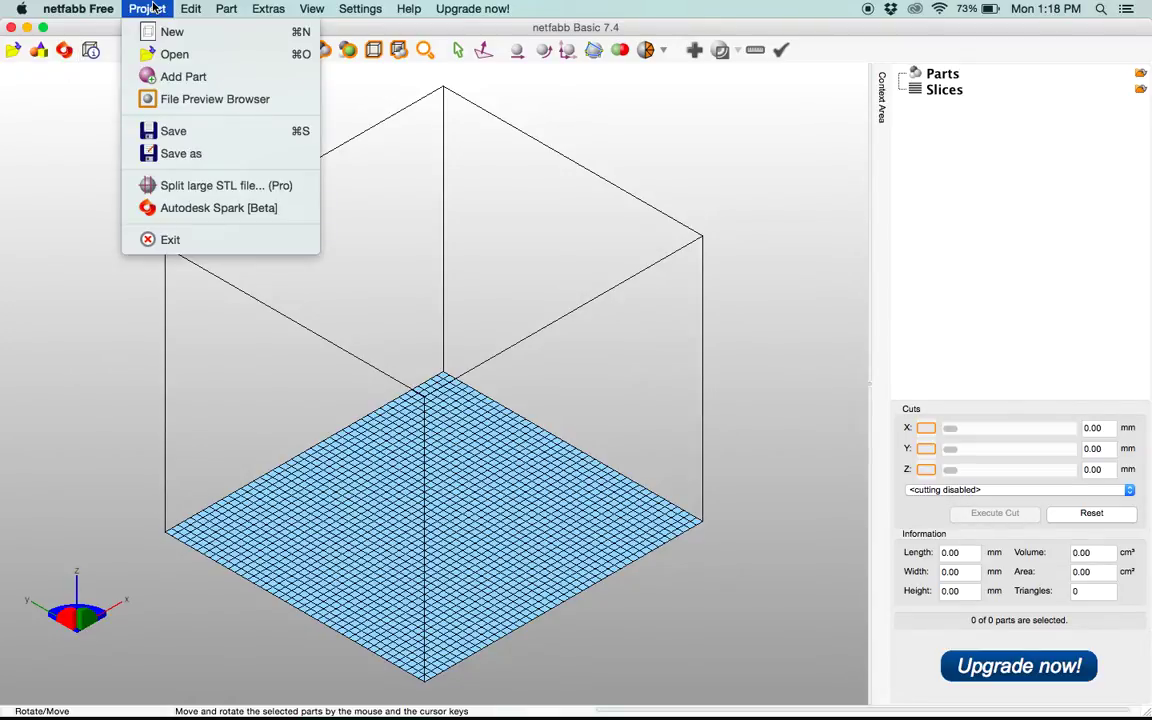
click(178, 56)
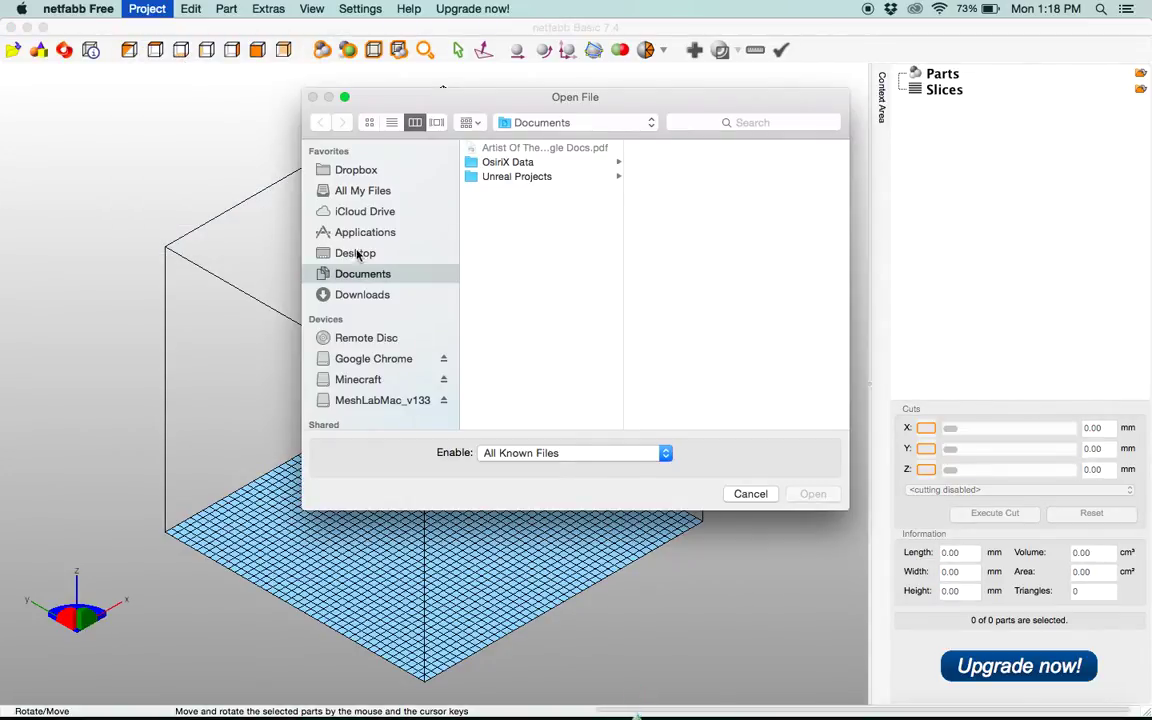
Open YoutubeExampleSmoothed.stl from the Medical Models folder on the Desktop
click(362, 253)
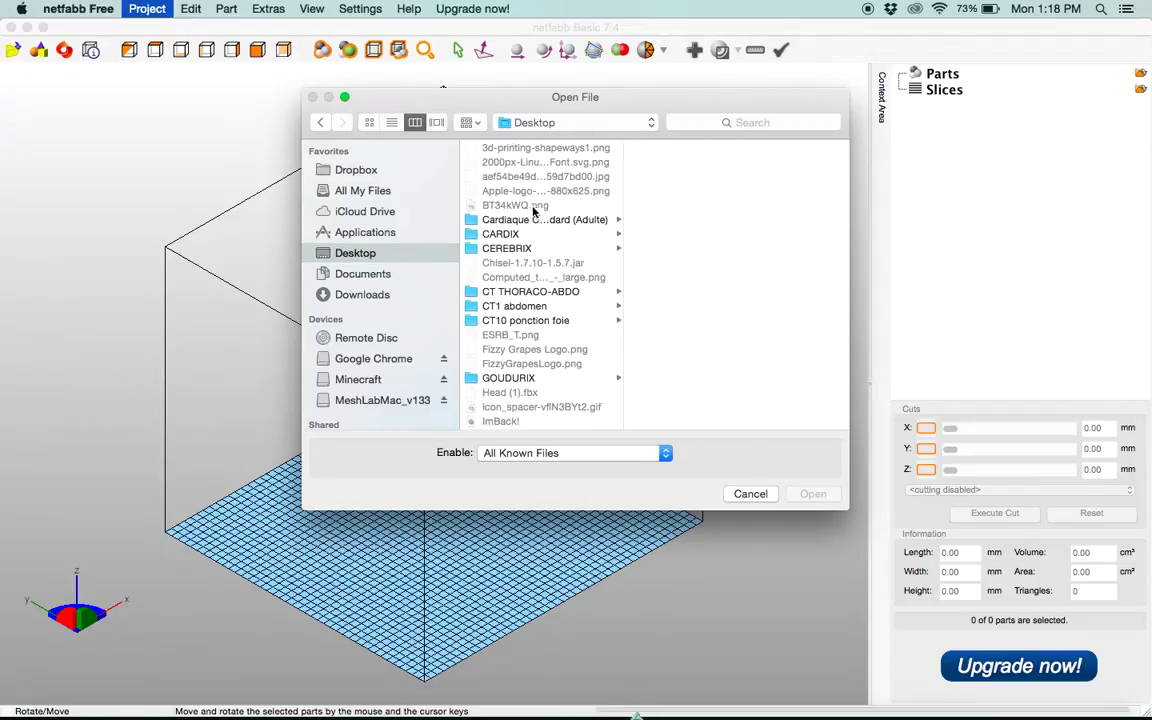
scroll(530, 310, down, 5)
scroll(532, 293, down, 3)
click(515, 353)
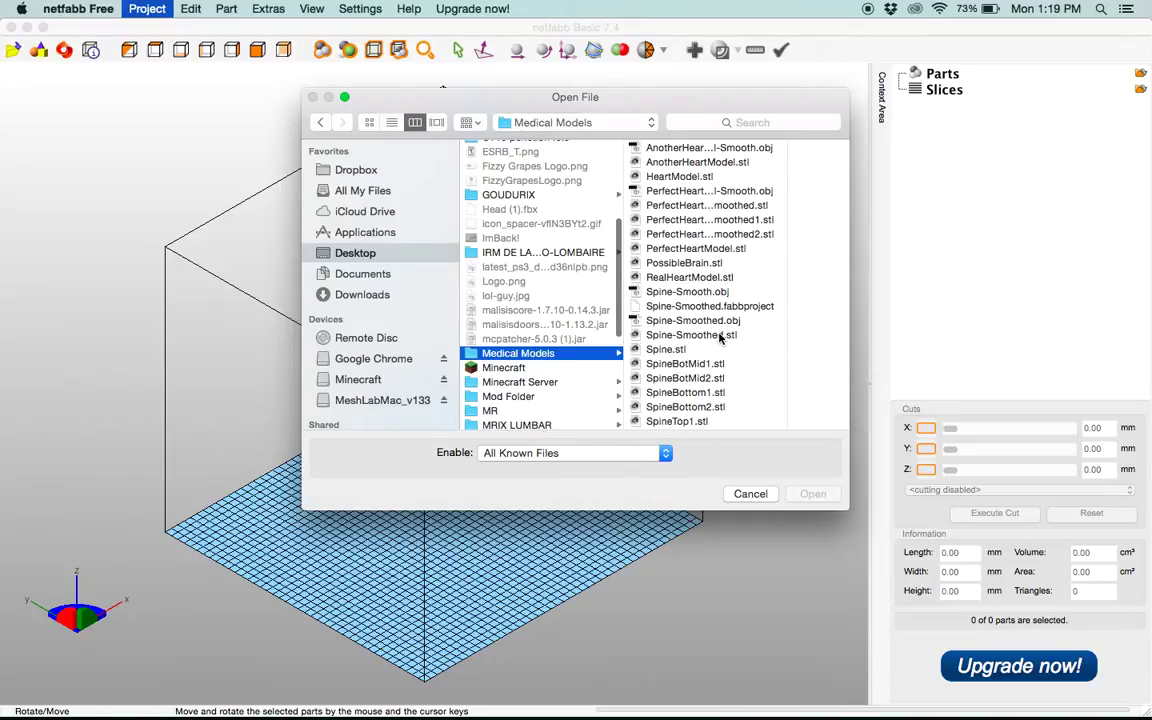
scroll(719, 338, down, 3)
click(700, 421)
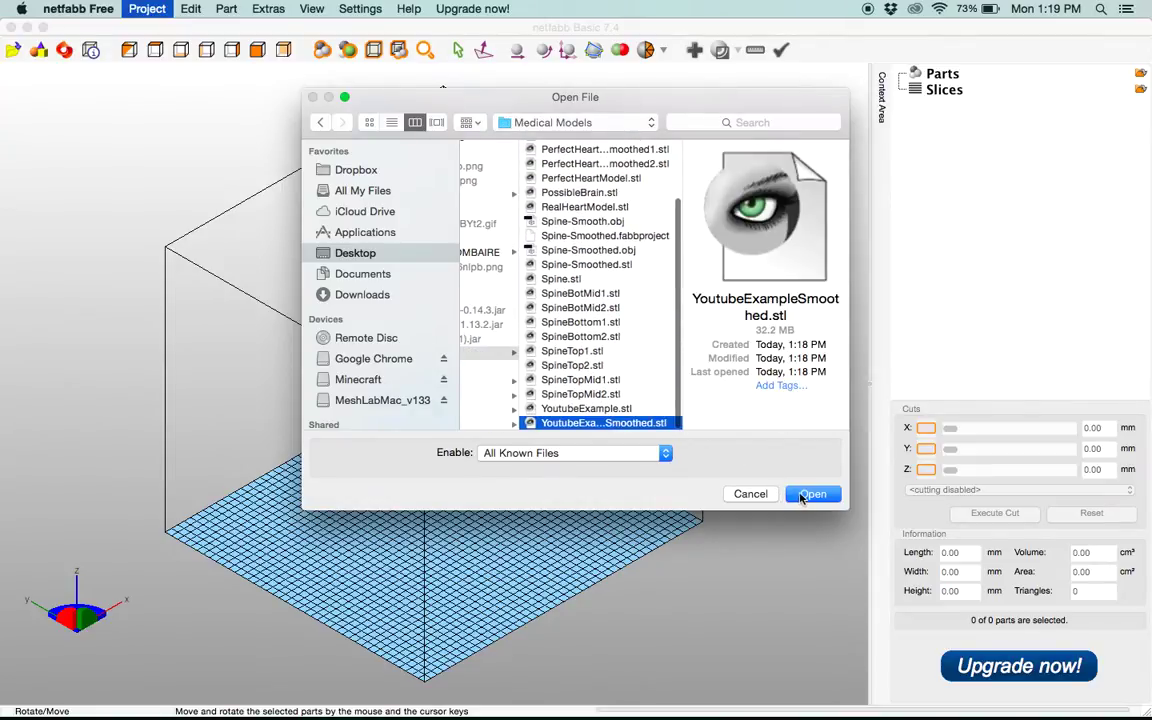
click(806, 494)
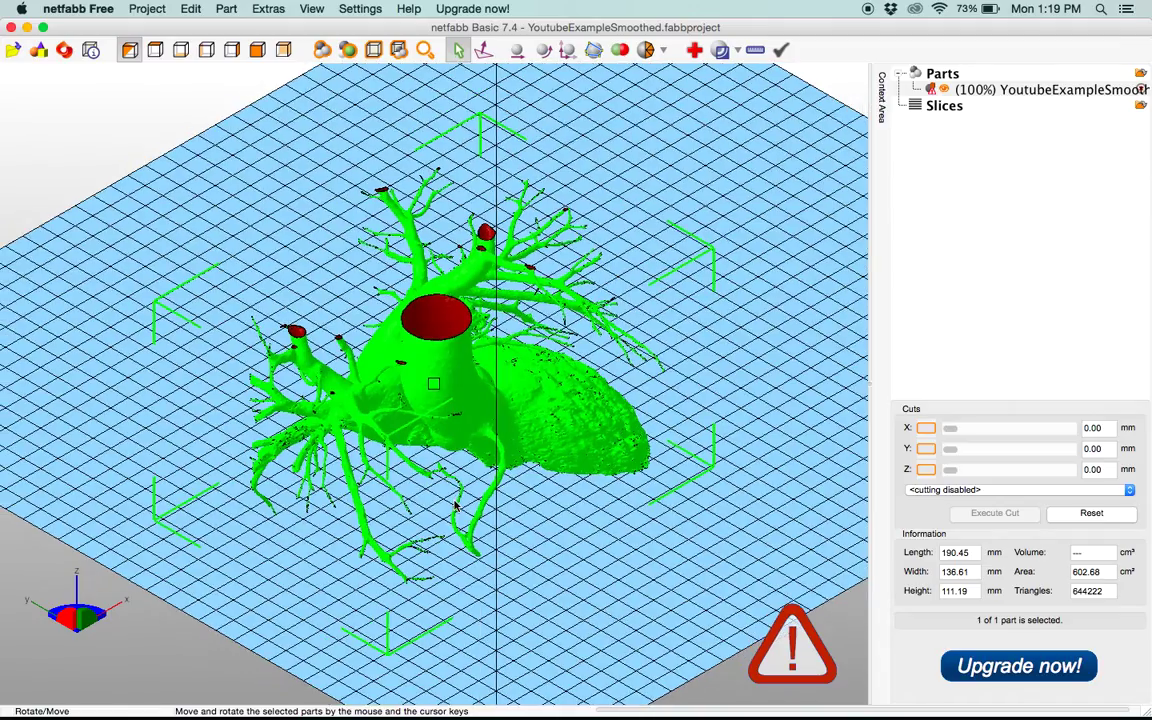
Inspect the open vessel ends of the imported heart and start a part repair on it
scroll(456, 505, up, 3)
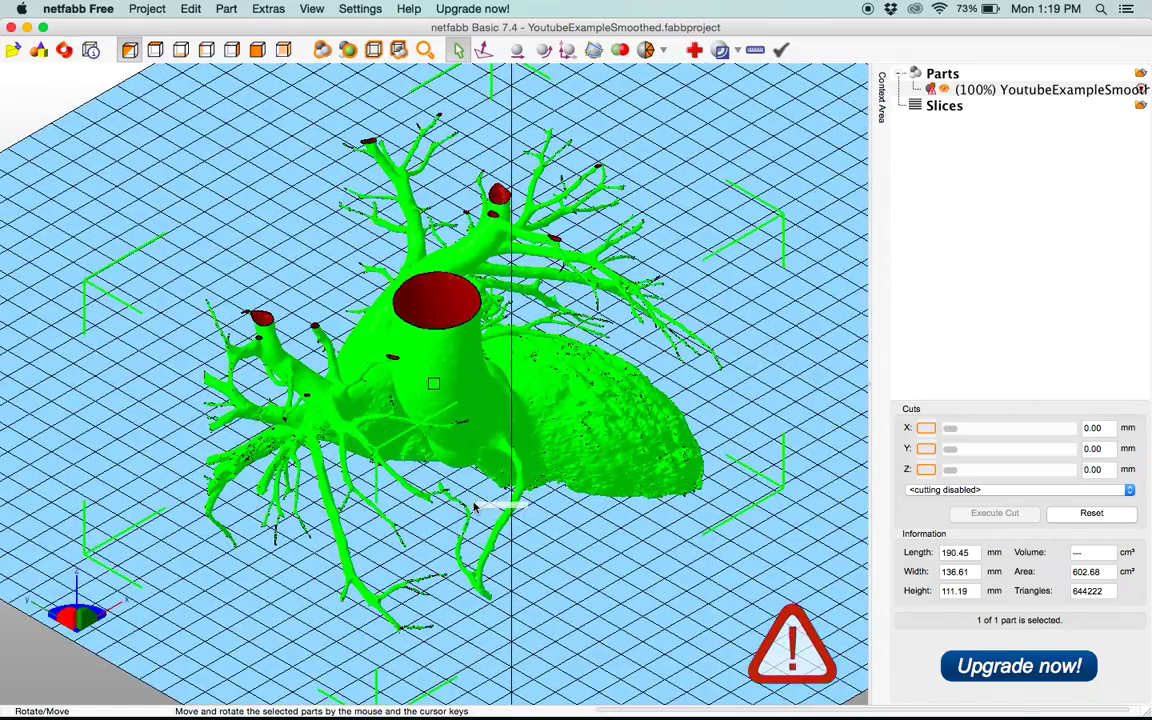
right_drag(528, 490, 332, 504)
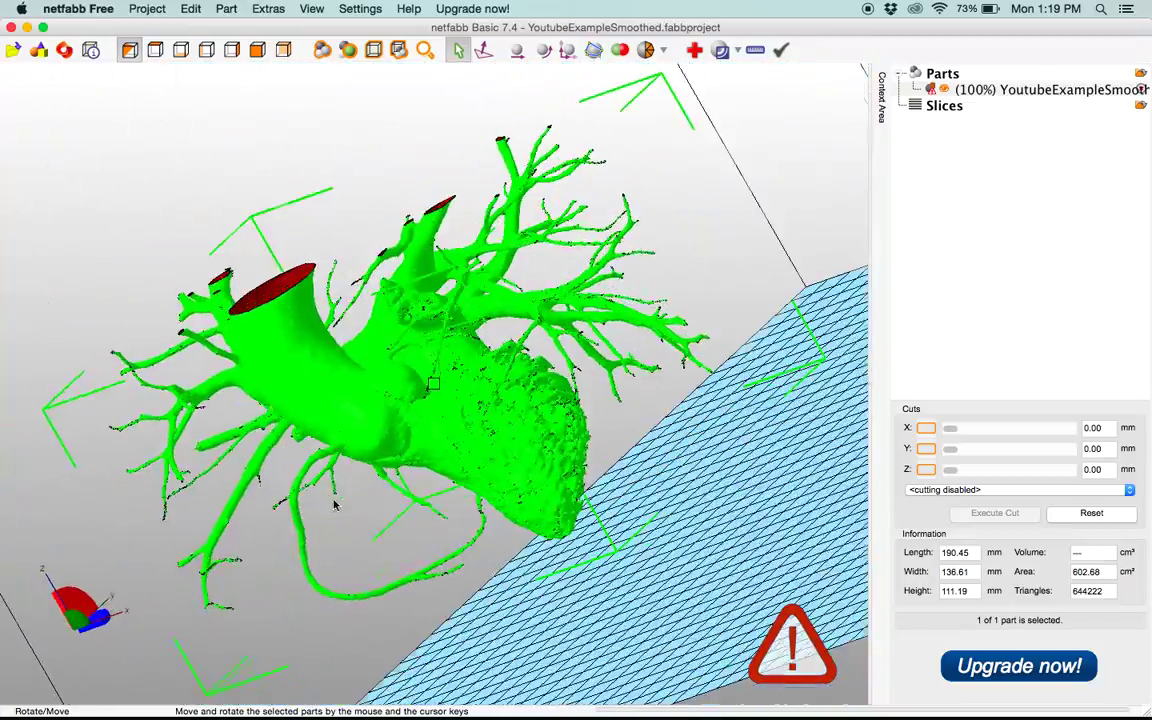
right_drag(437, 459, 613, 470)
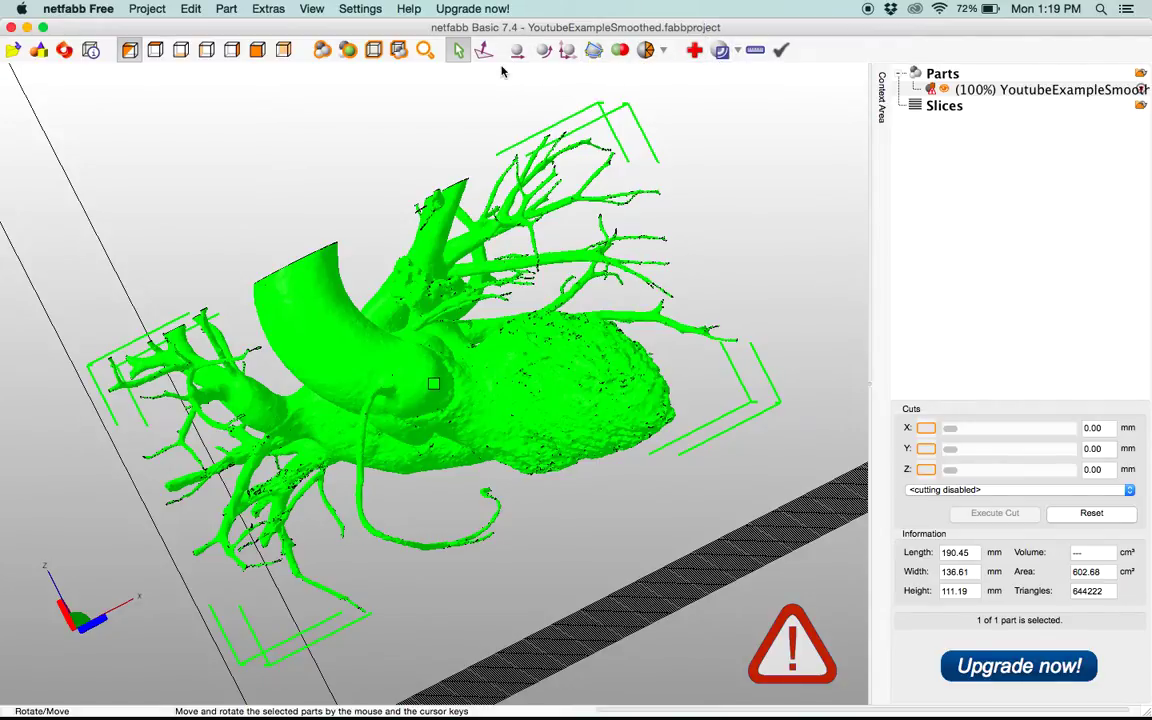
right_drag(427, 295, 570, 402)
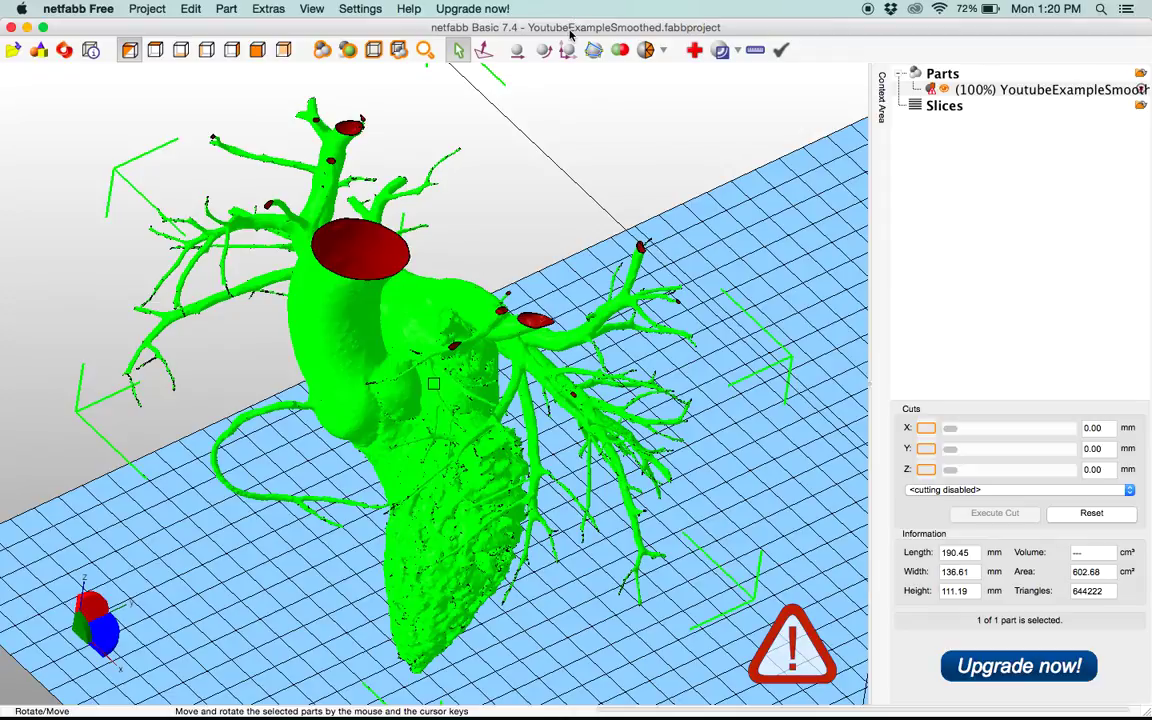
right_drag(428, 209, 379, 297)
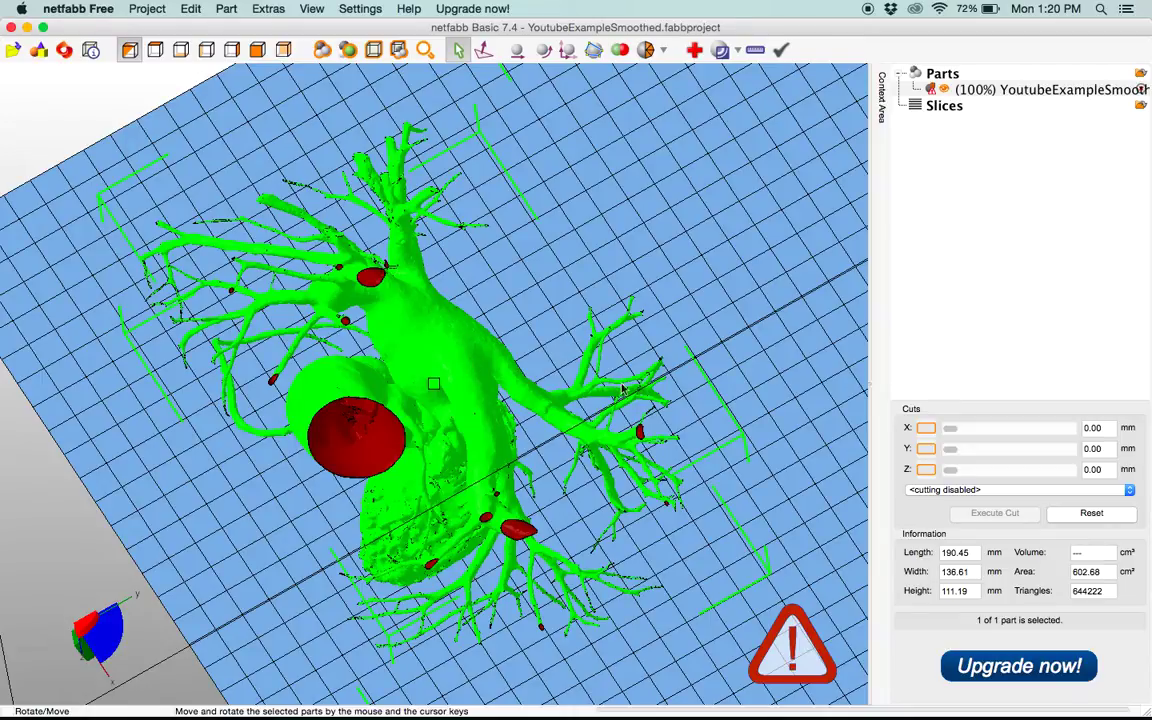
right_drag(603, 384, 630, 222)
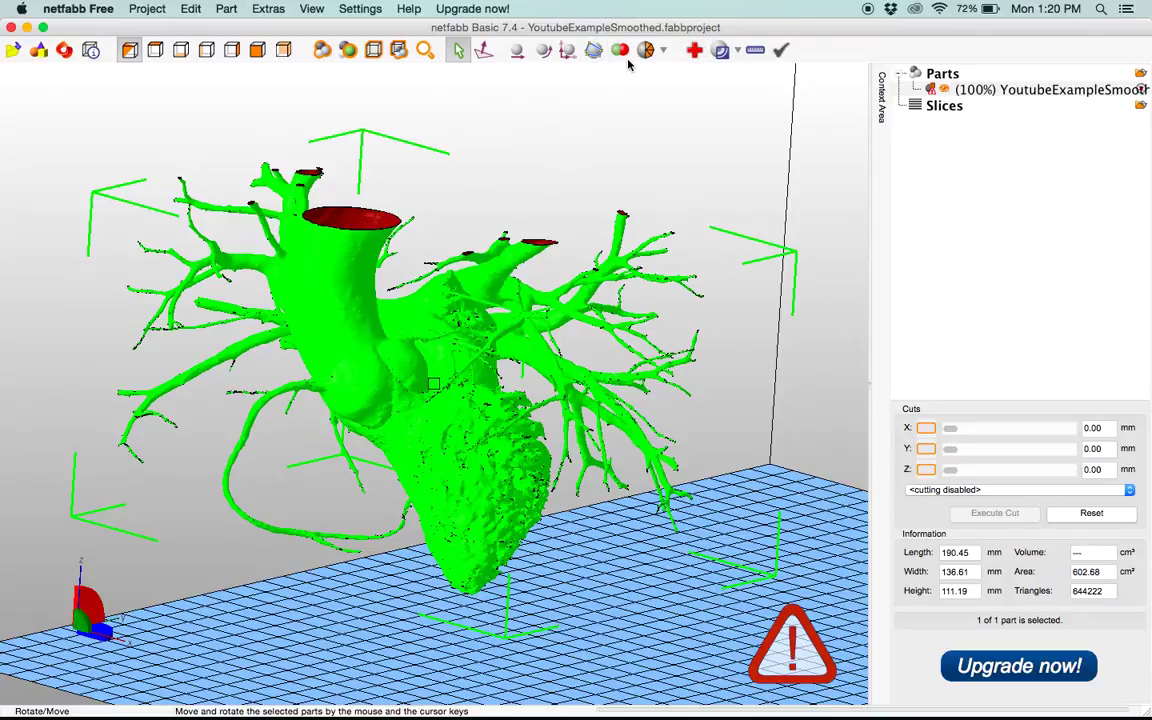
click(696, 53)
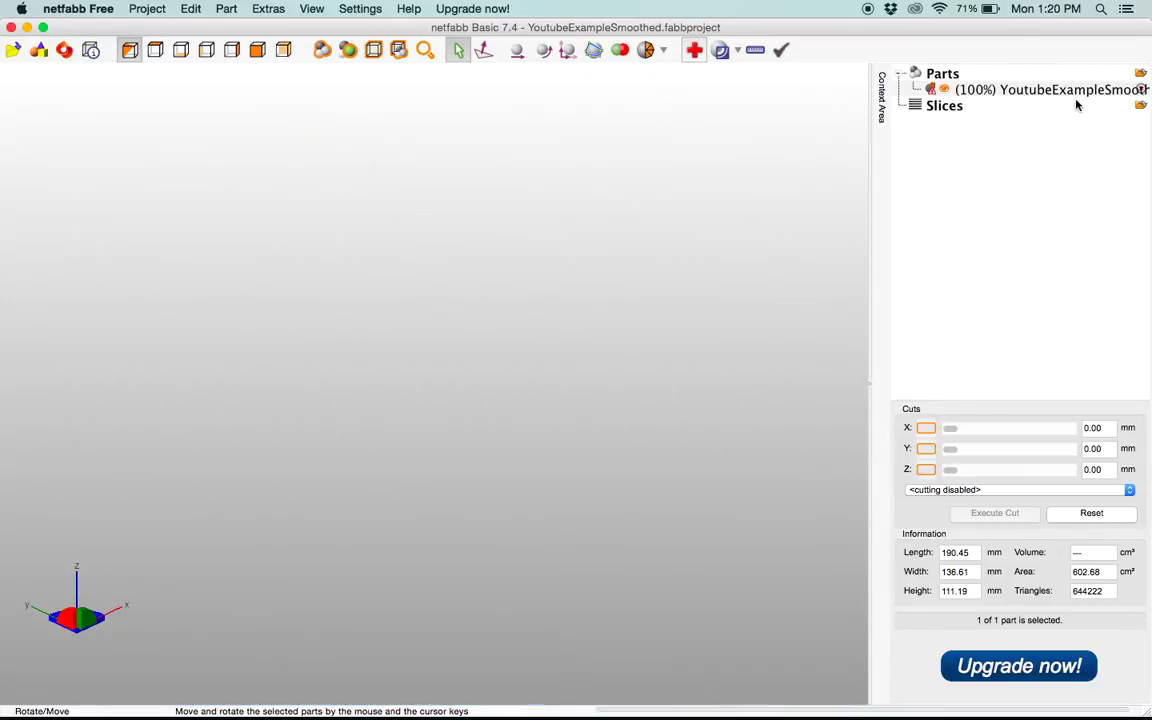
right_drag(628, 383, 555, 338)
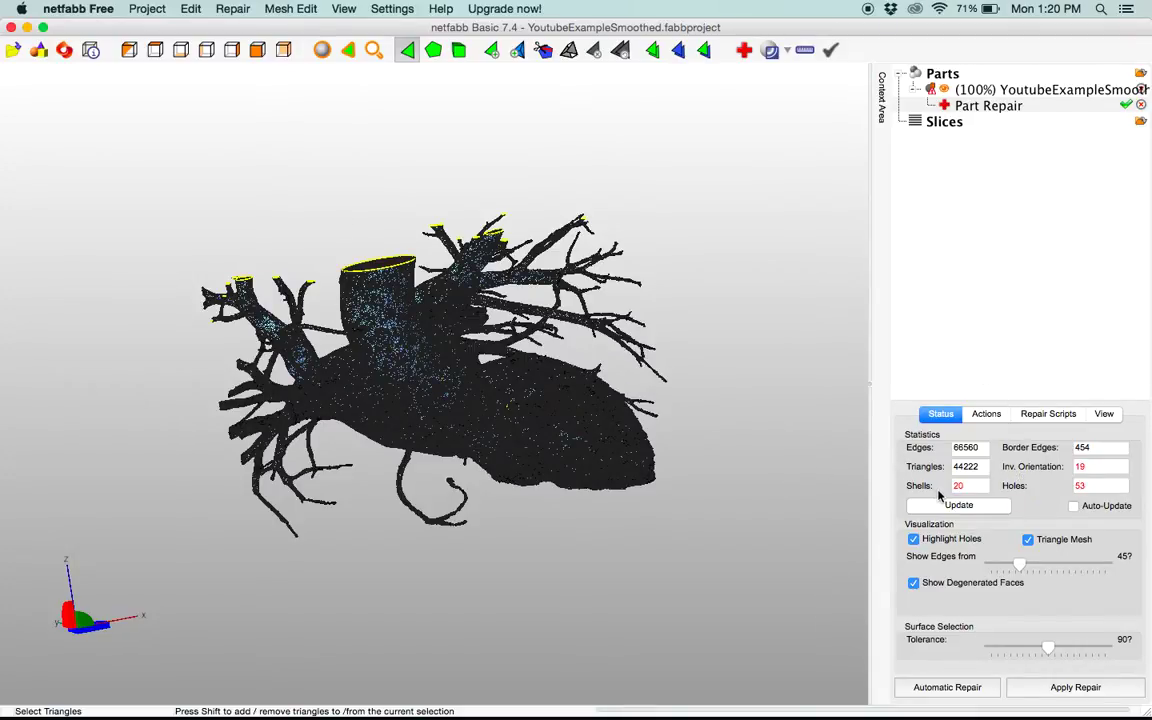
Close all holes in the heart mesh and apply the repair, removing the old part
click(986, 415)
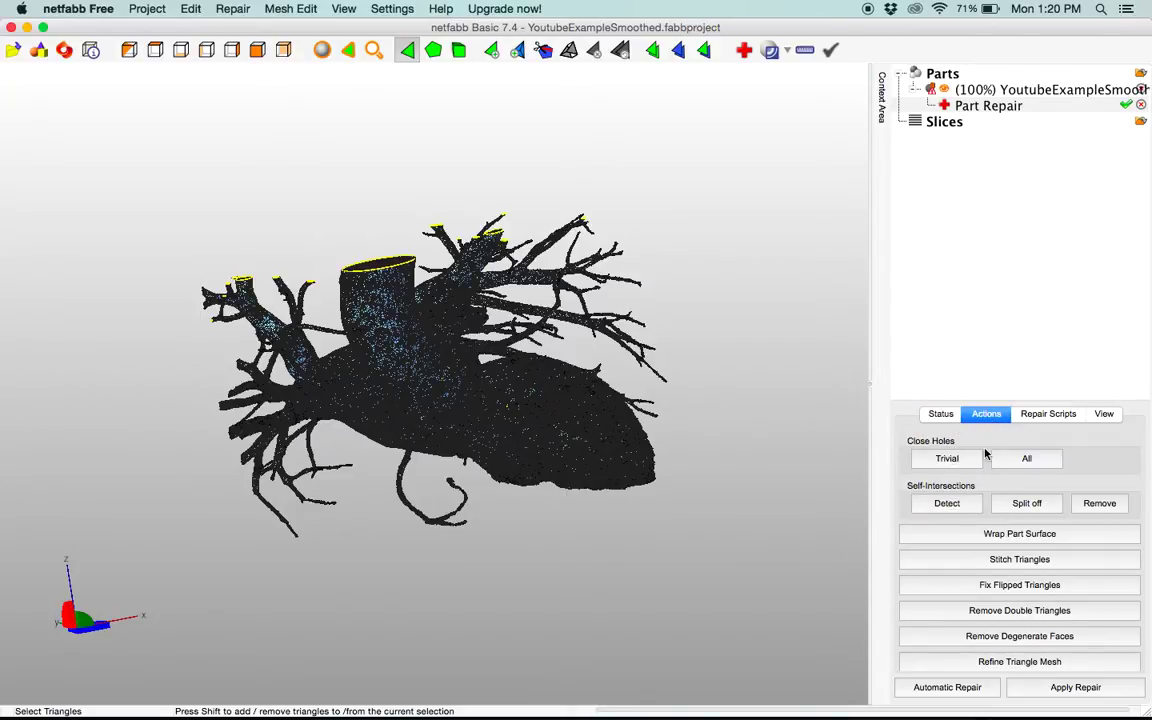
click(1035, 459)
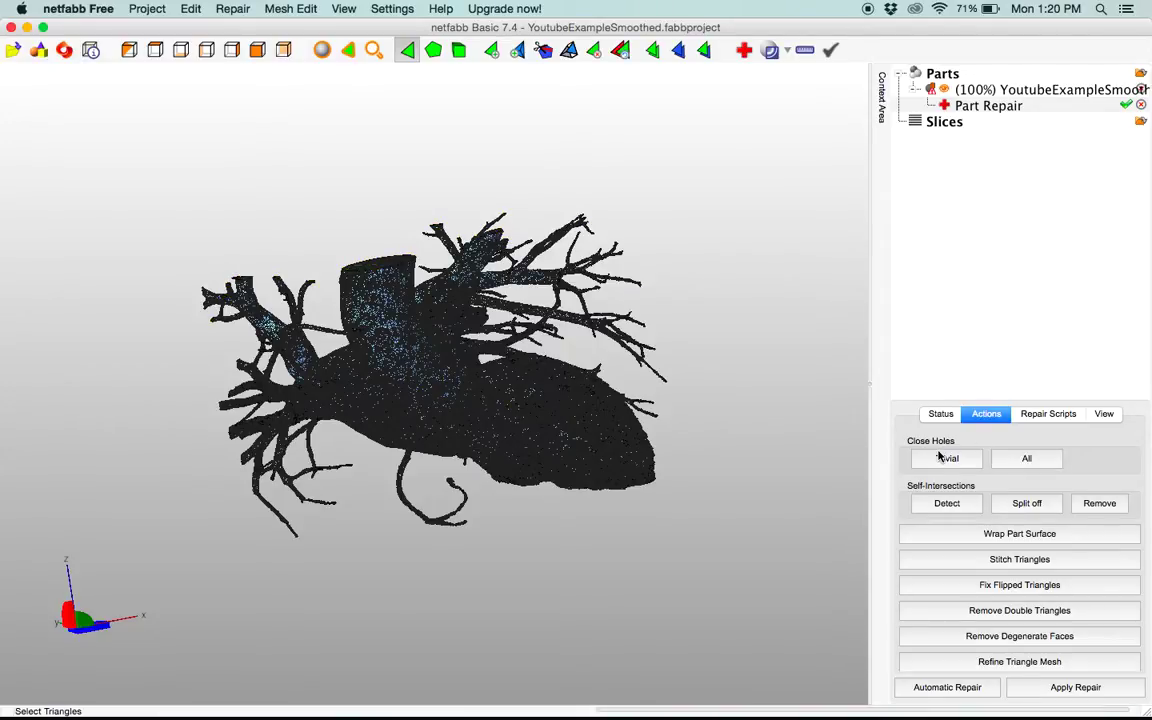
right_drag(744, 469, 678, 466)
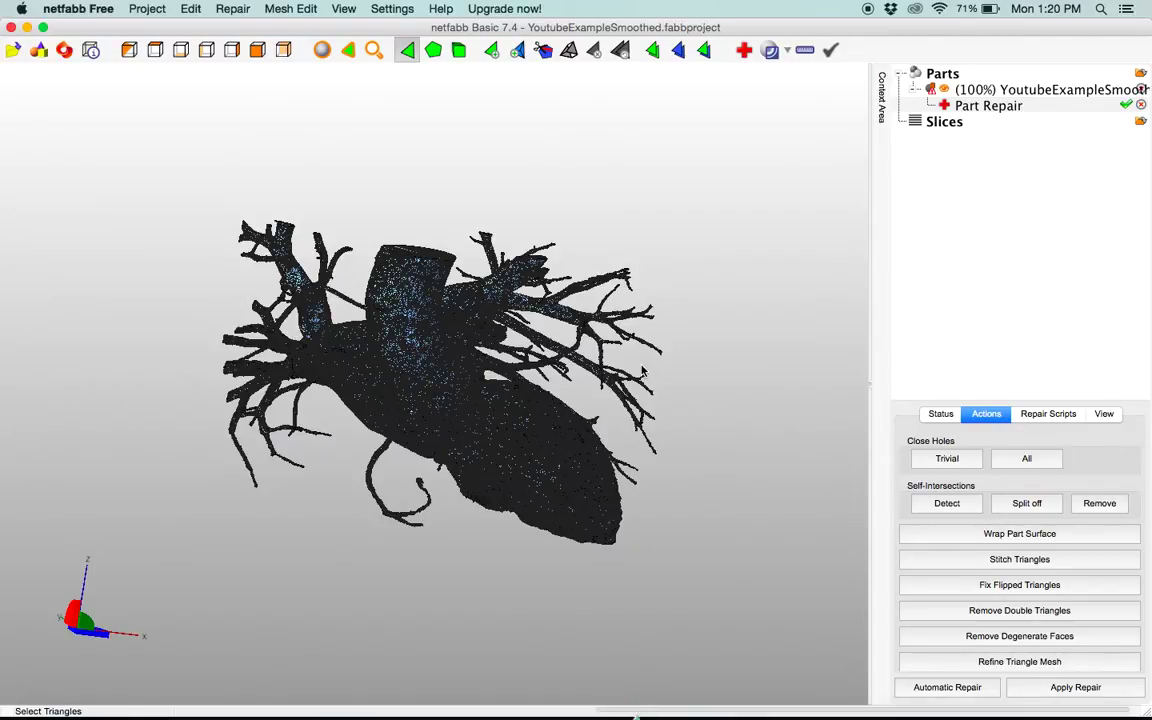
right_drag(504, 393, 448, 494)
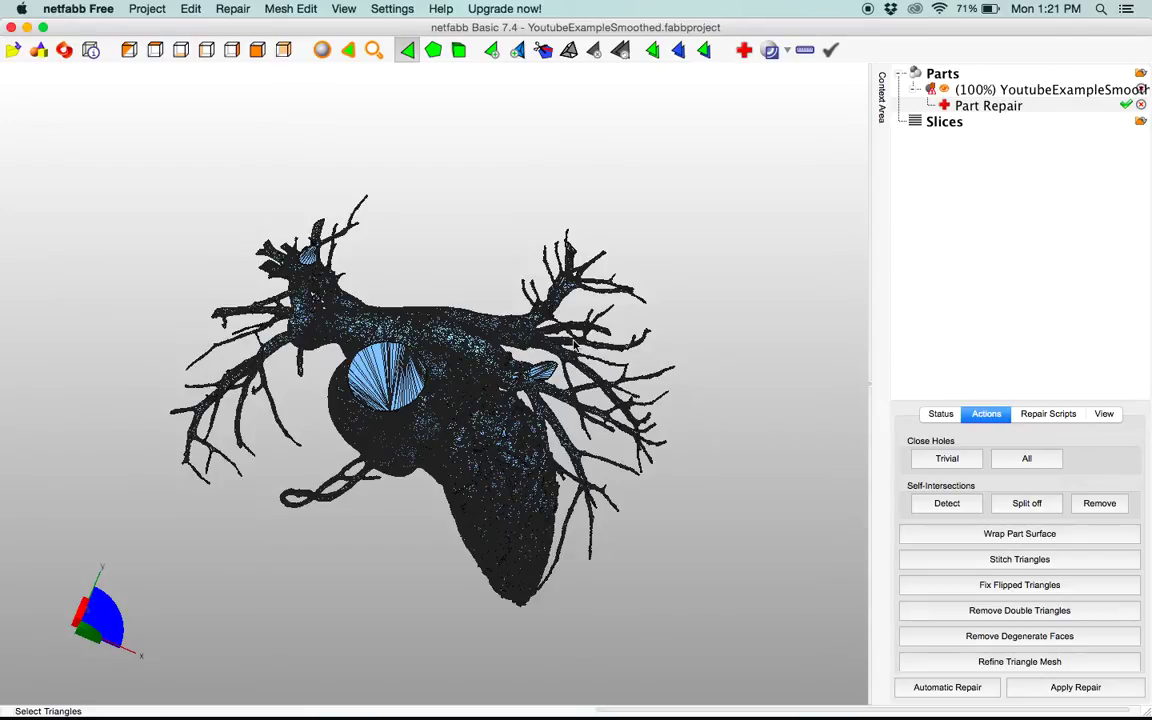
click(387, 350)
click(391, 350)
click(1131, 692)
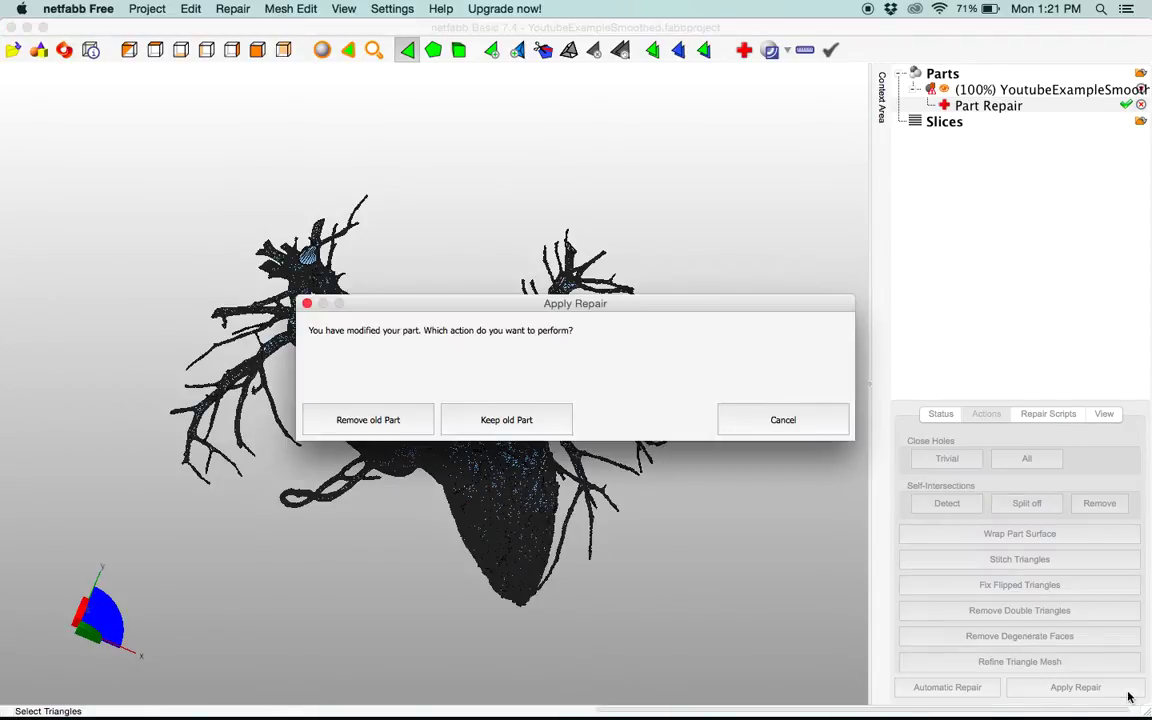
click(407, 421)
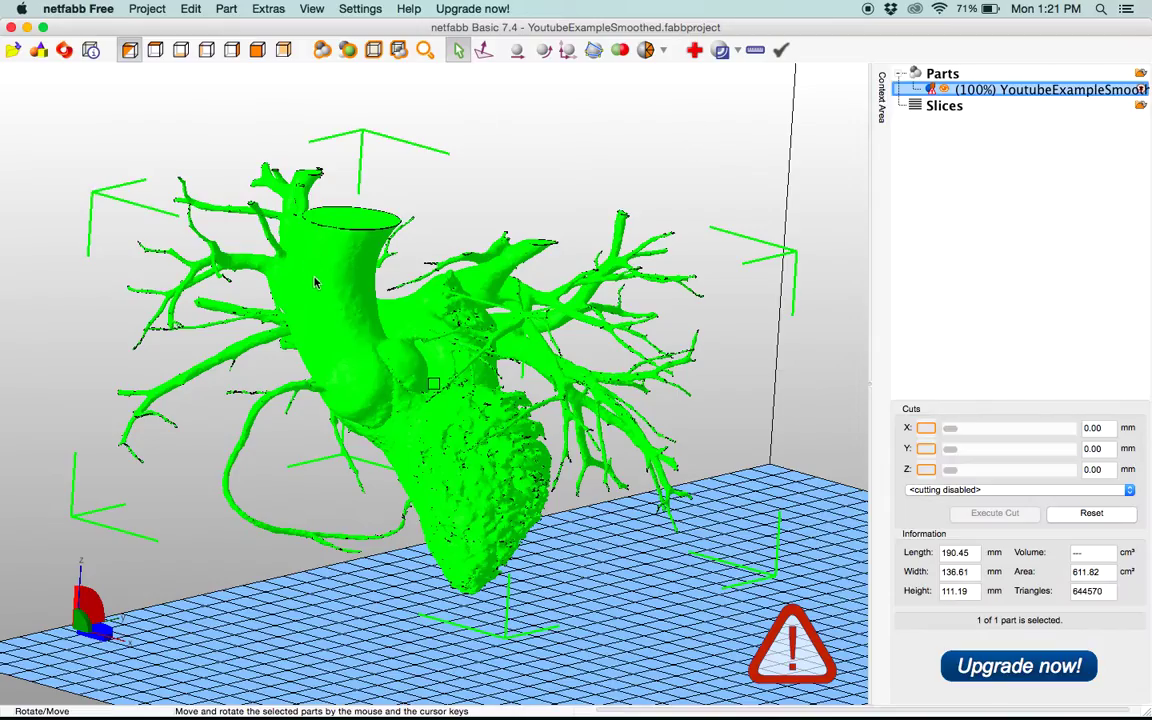
Position the cutting planes through the heart at about X 100.37 mm and Y 63.35 mm, with all parts set for cutting
mouse_move(518, 387)
right_down()
mouse_move(582, 422)
mouse_move(613, 467)
mouse_move(536, 374)
right_up()
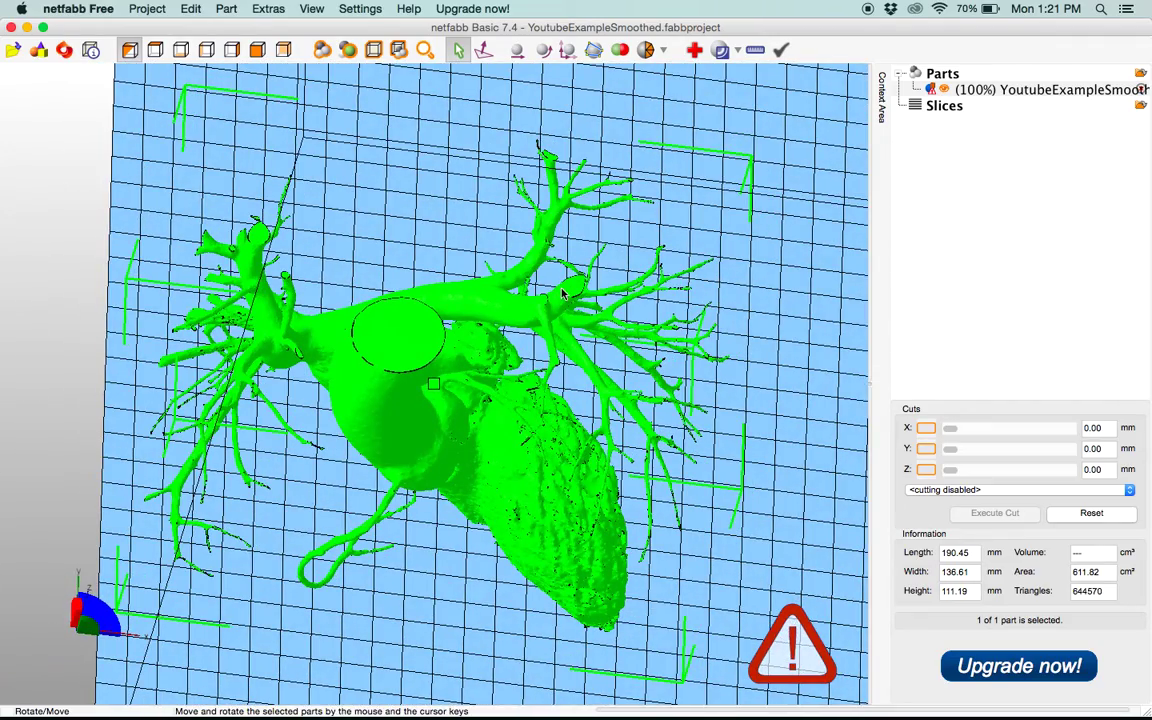
right_drag(518, 278, 449, 233)
right_drag(399, 240, 401, 239)
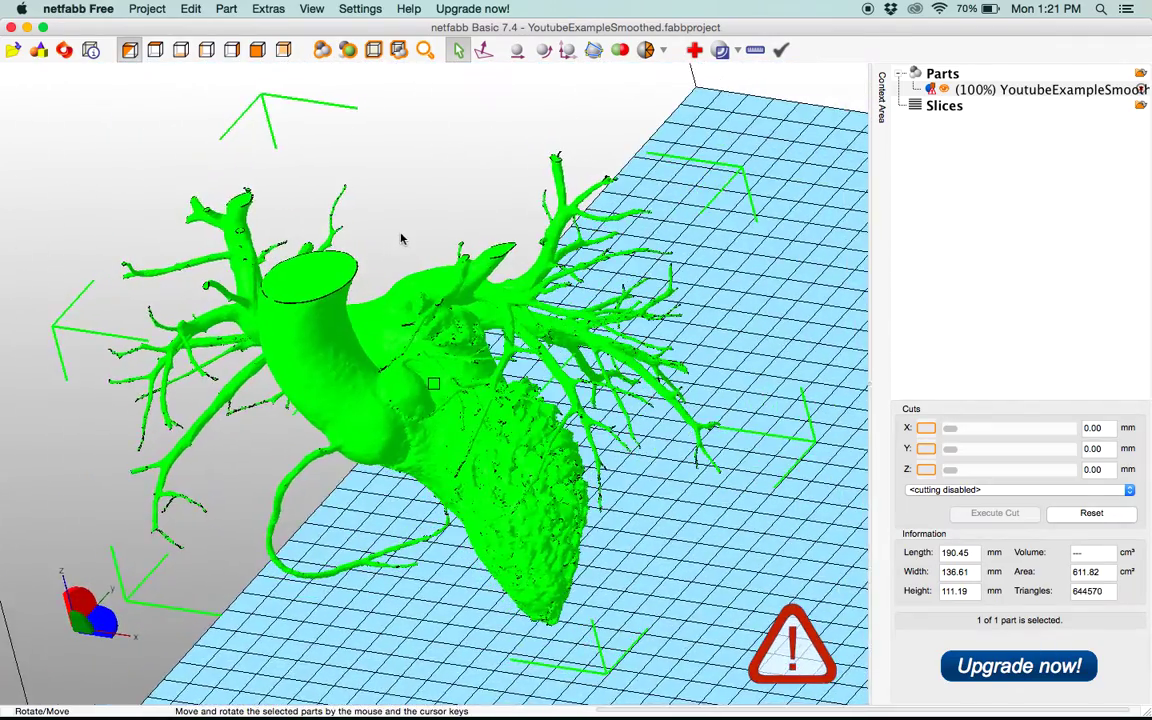
mouse_move(455, 312)
right_down()
mouse_move(394, 283)
mouse_move(519, 292)
mouse_move(545, 245)
right_up()
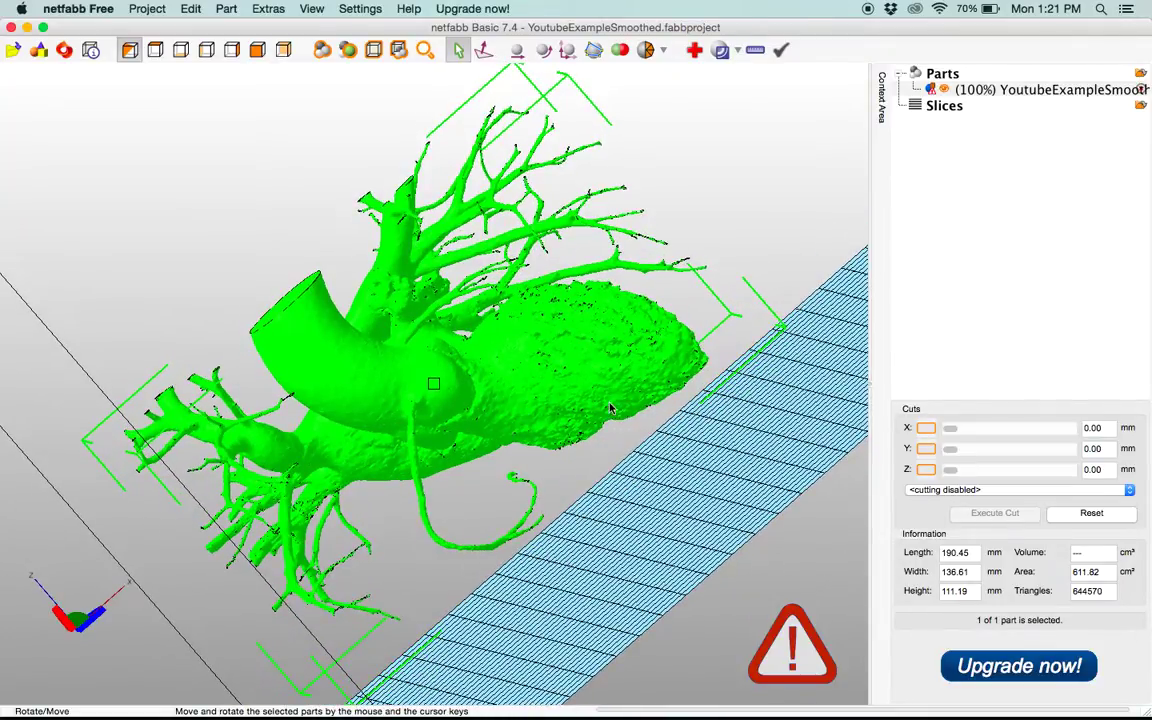
drag(951, 430, 1022, 410)
right_drag(572, 298, 598, 256)
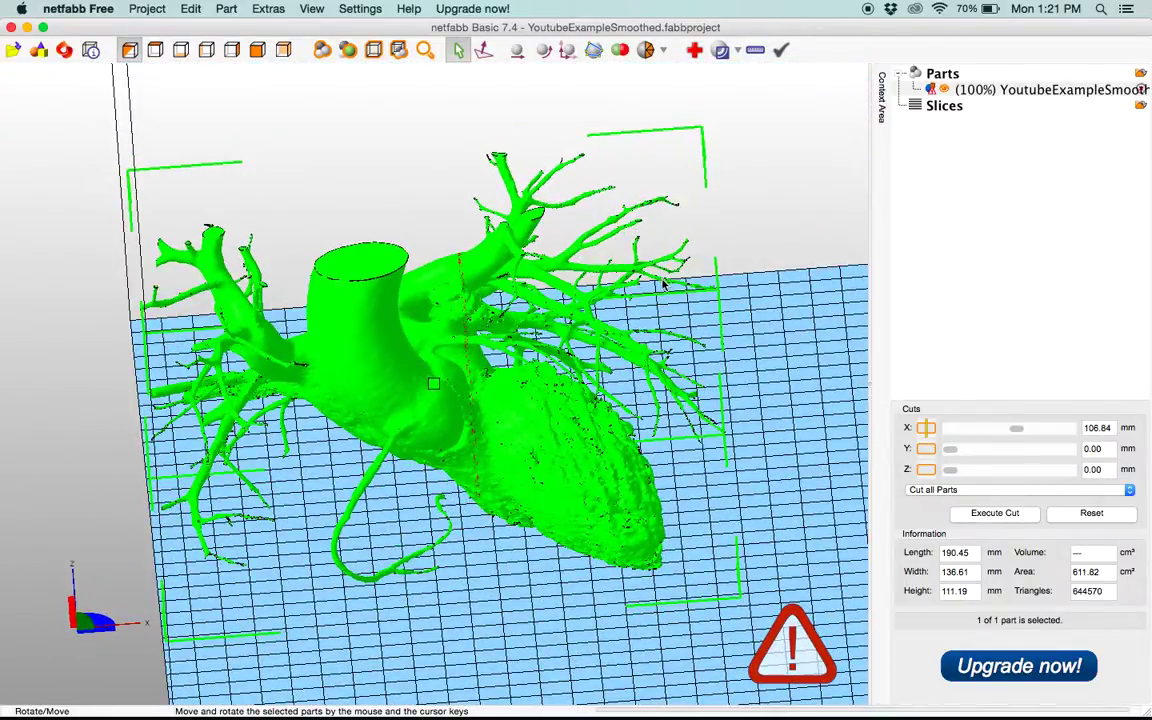
drag(1017, 430, 1012, 430)
mouse_move(755, 415)
right_down()
mouse_move(771, 445)
mouse_move(764, 434)
right_up()
right_drag(586, 383, 523, 307)
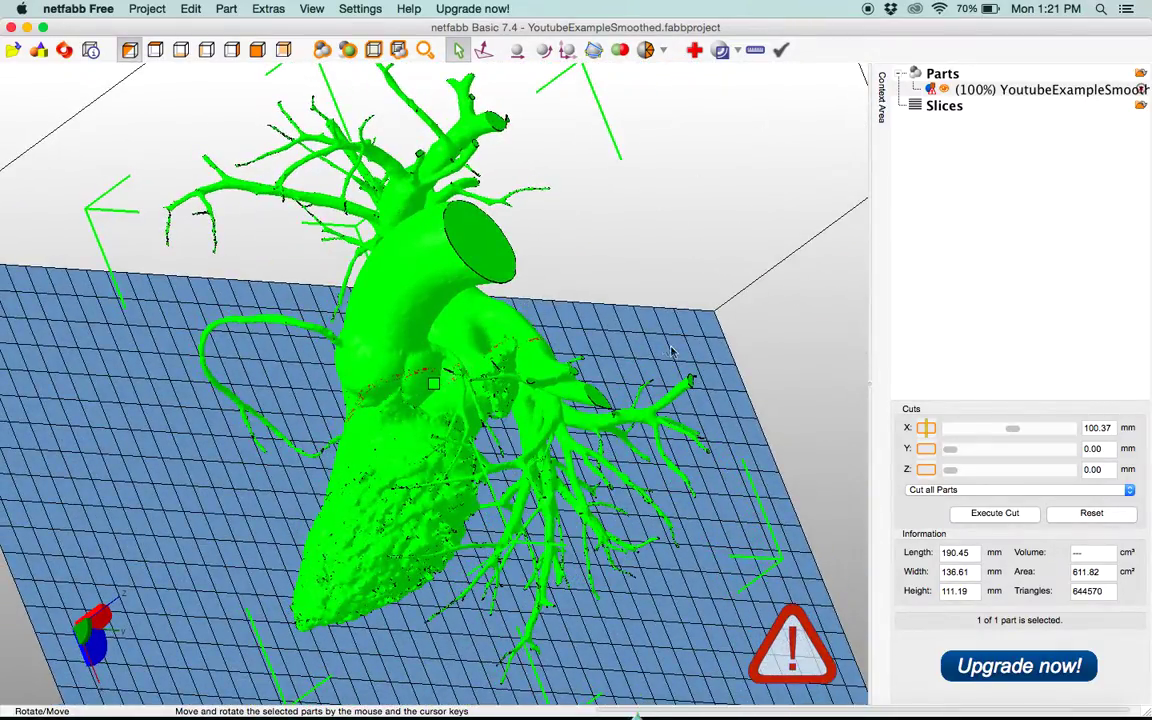
mouse_move(949, 451)
mouse_down()
mouse_move(996, 448)
mouse_move(950, 449)
mouse_up()
right_drag(615, 362, 497, 388)
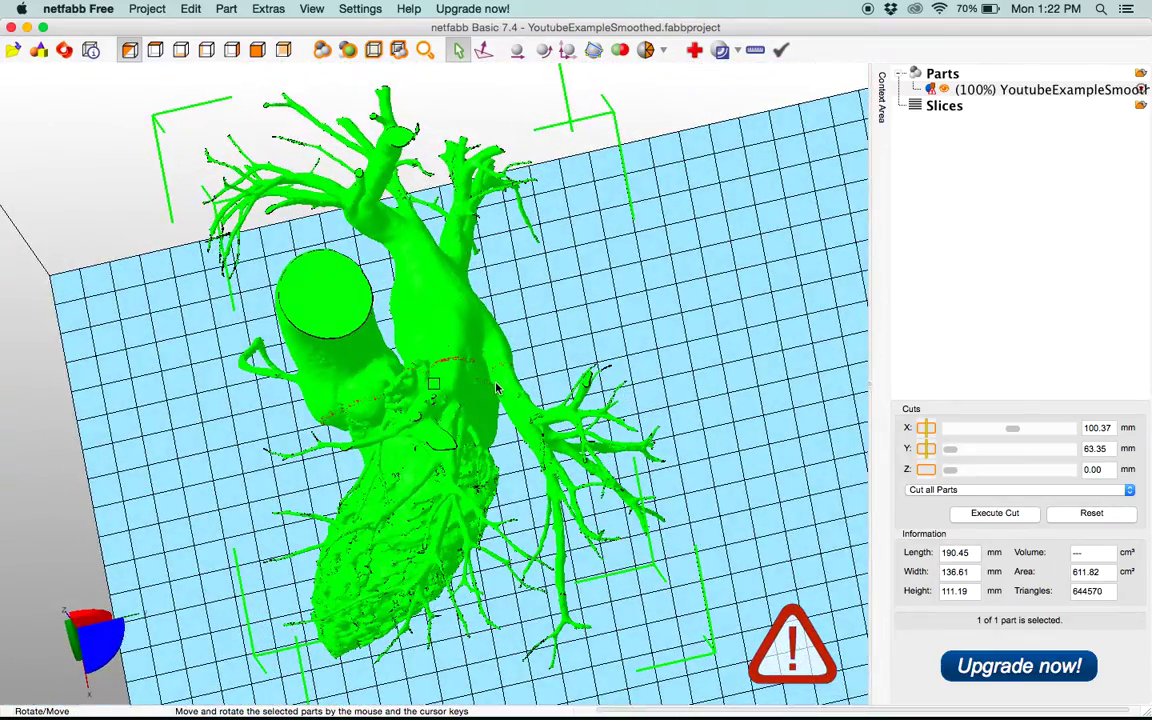
Try to rotate the deselected heart part by 45° about the Z axis
click(443, 511)
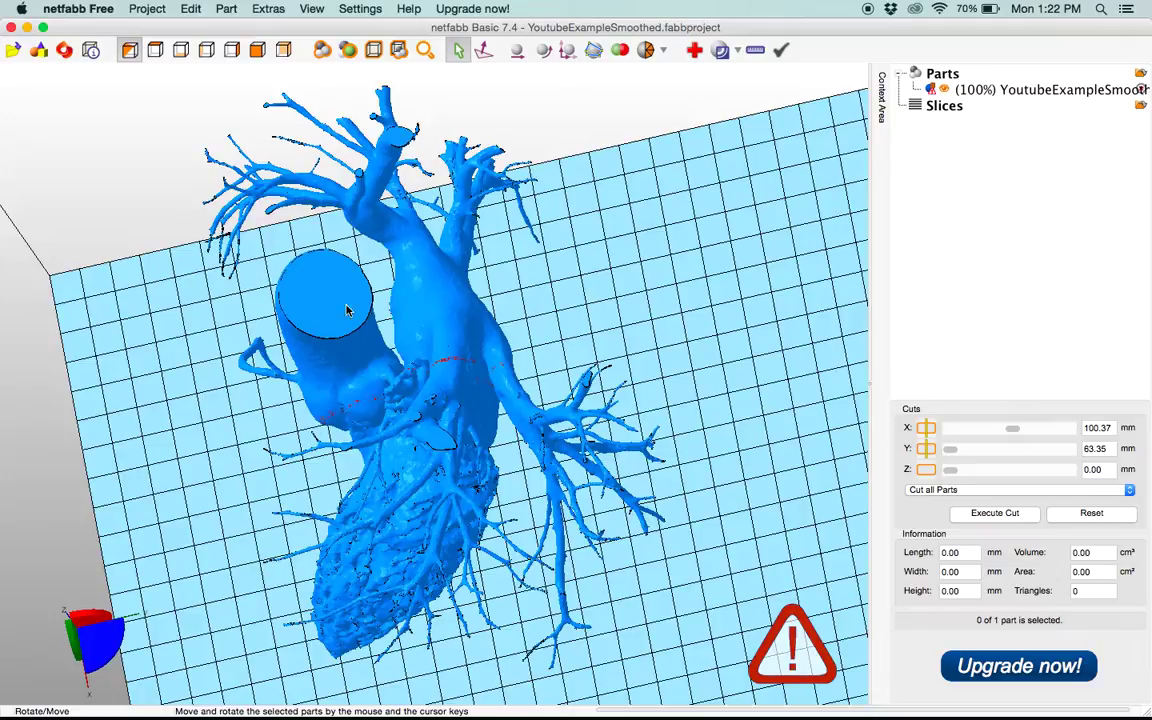
click(545, 52)
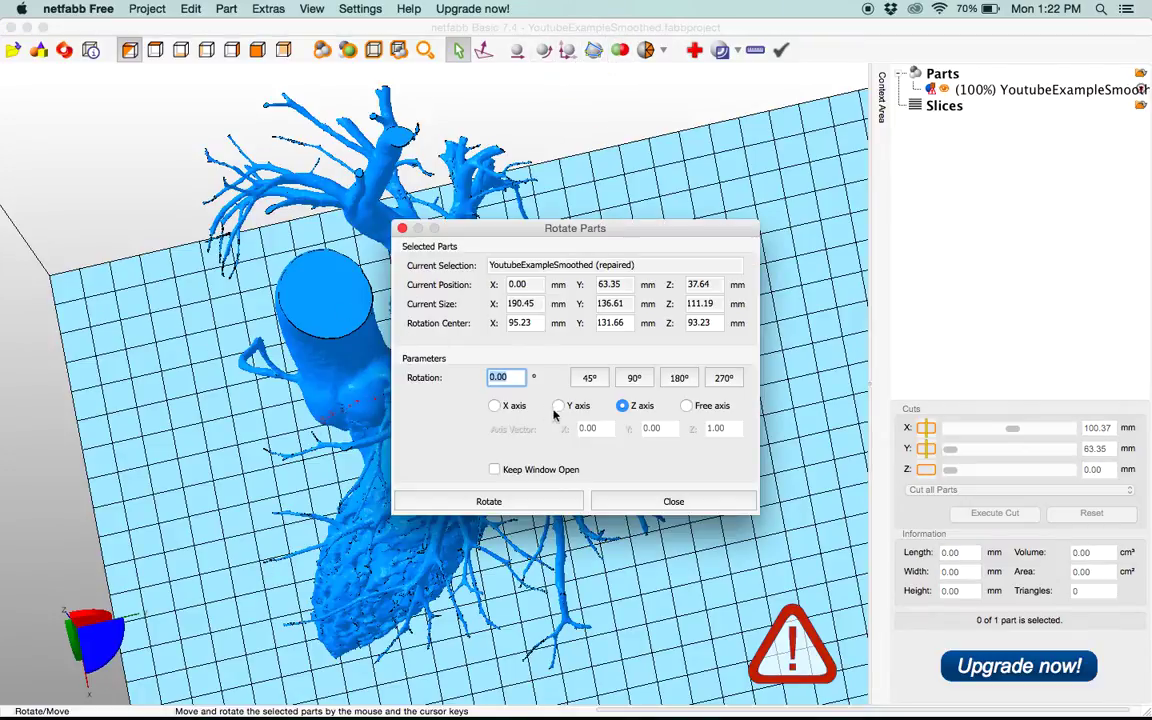
drag(430, 228, 640, 184)
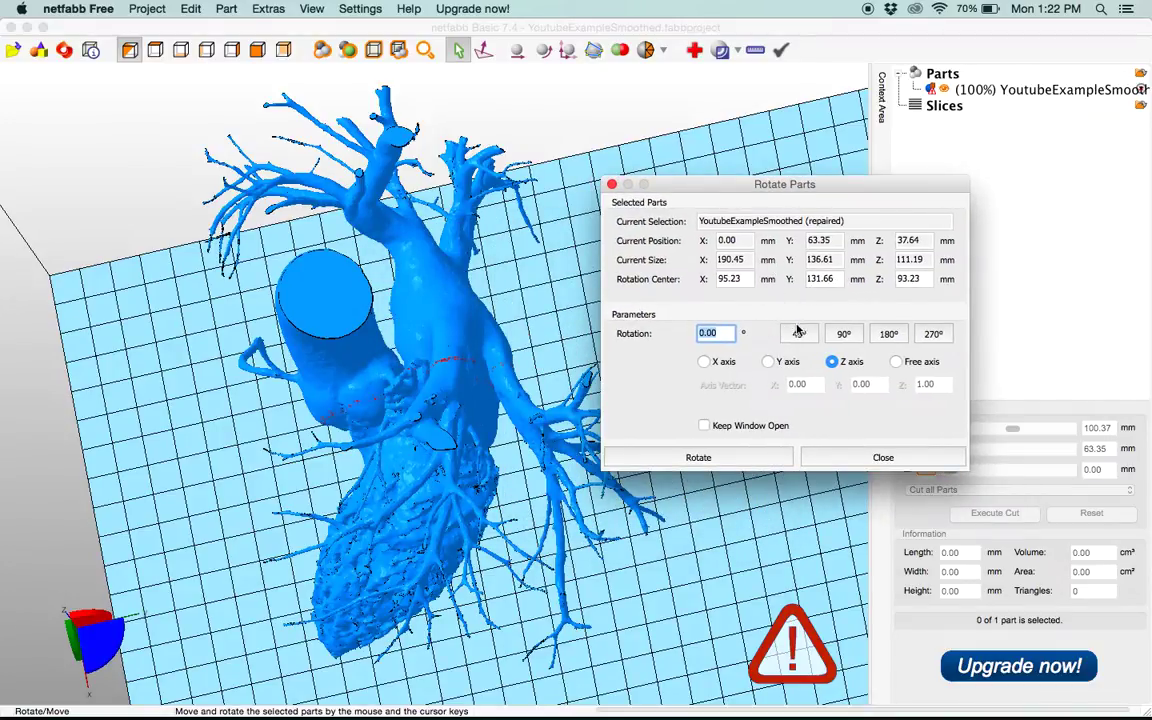
click(720, 336)
click(797, 334)
click(767, 455)
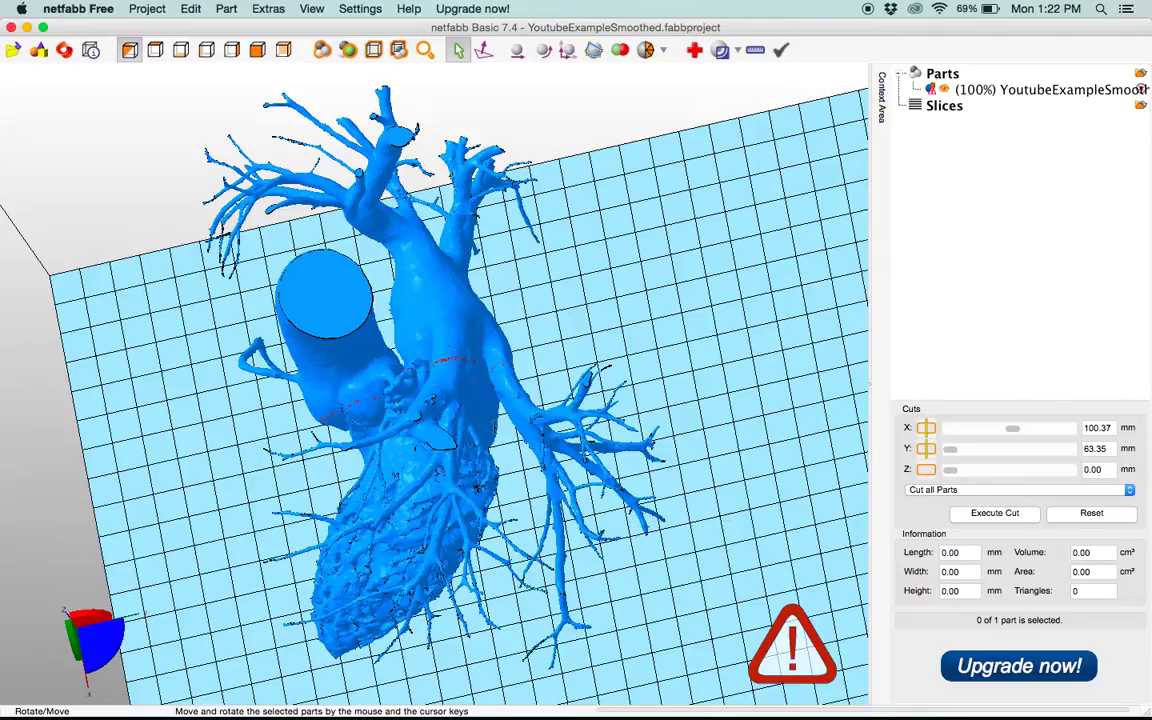
Select the repaired heart part and rotate it 45° about the Z axis
right_drag(420, 380, 565, 295)
click(433, 383)
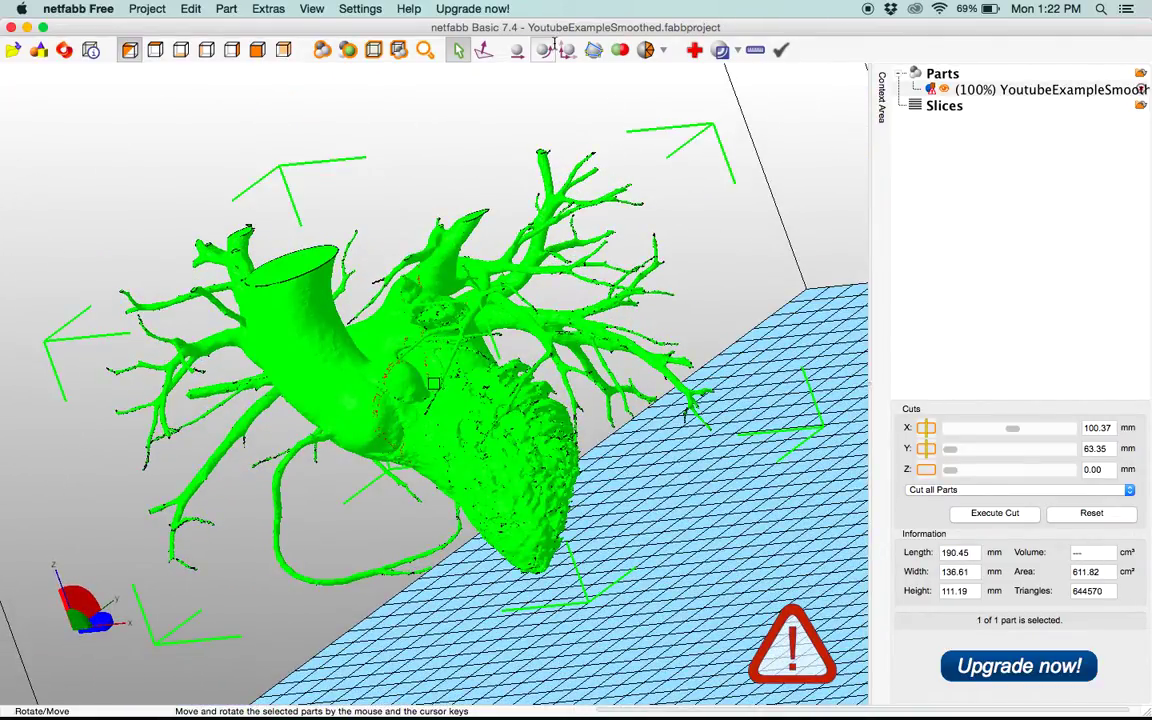
click(486, 49)
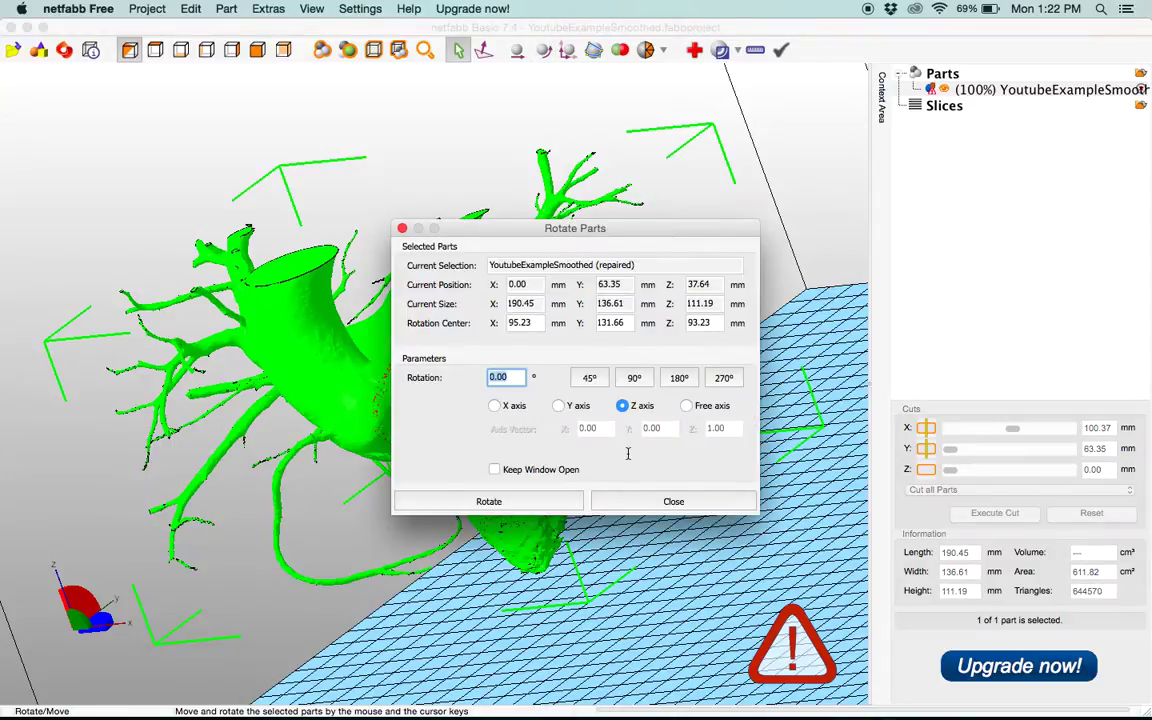
click(596, 379)
click(488, 501)
right_drag(441, 393, 449, 414)
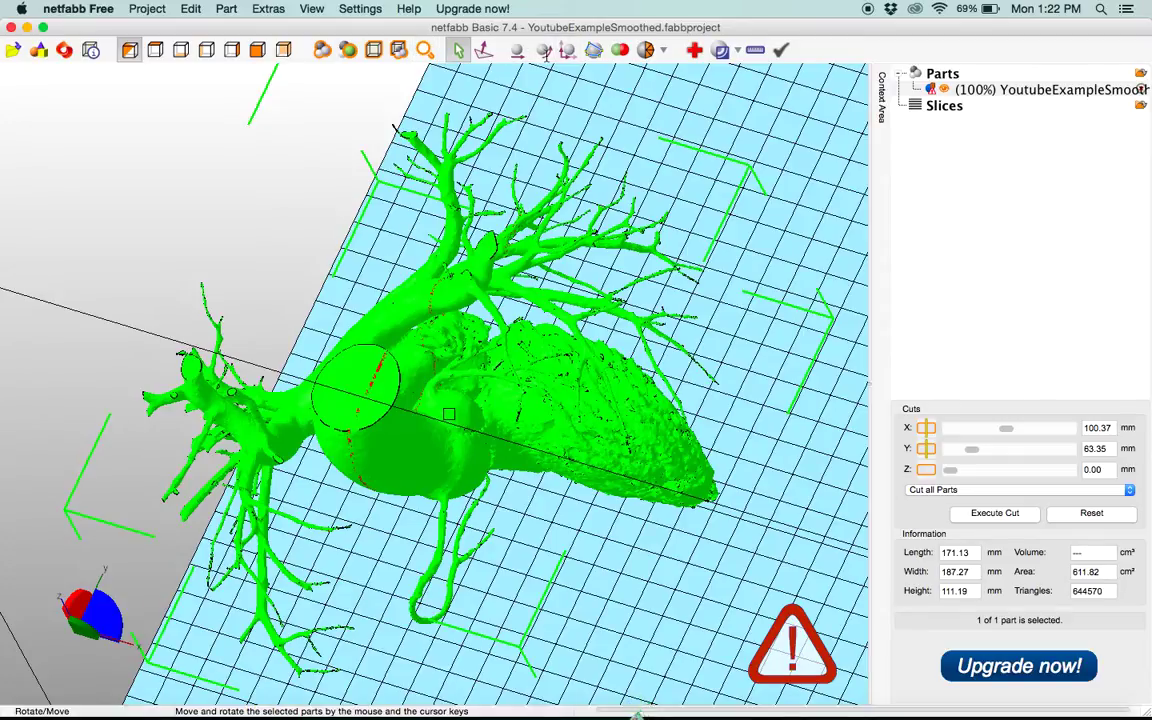
Rotate the heart part about the Z axis by -5°, followed by a further 60°
click(546, 53)
text(-5)
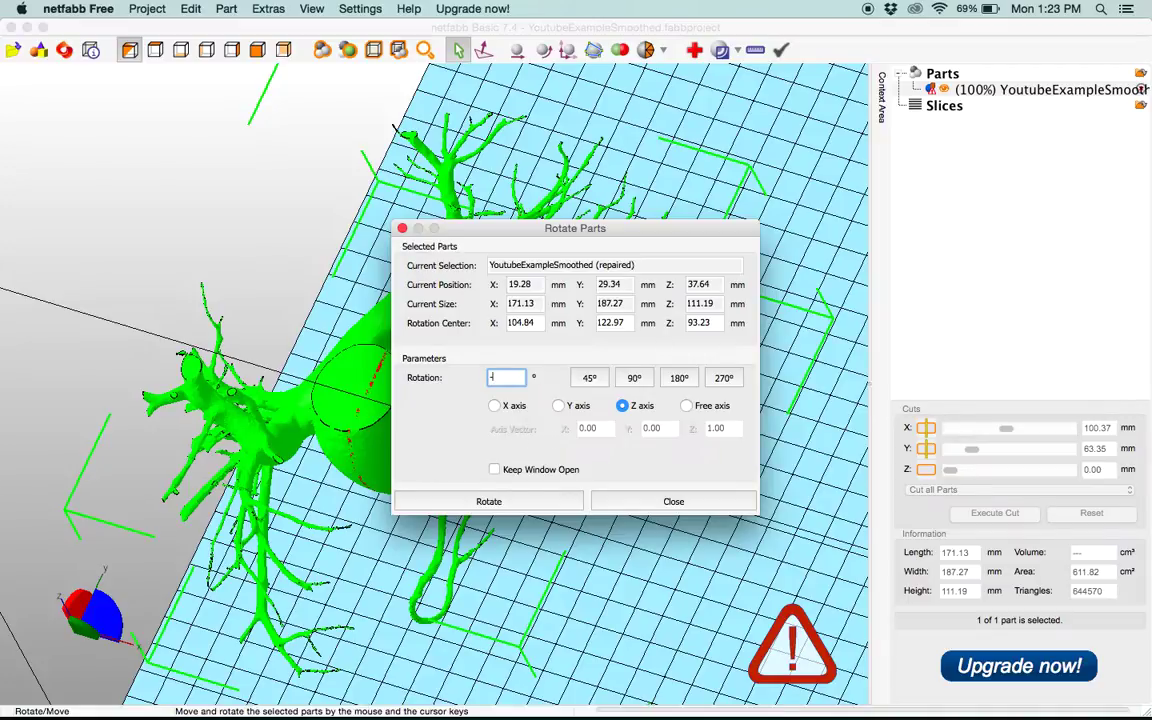
click(488, 502)
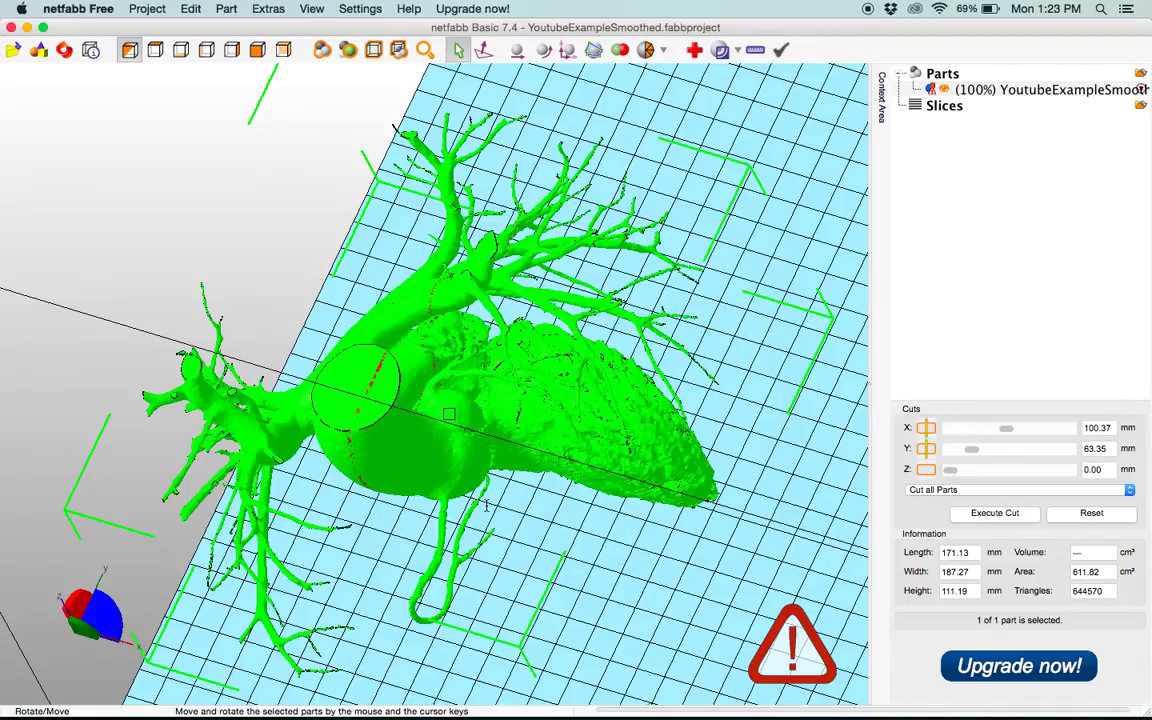
right_drag(606, 432, 304, 5)
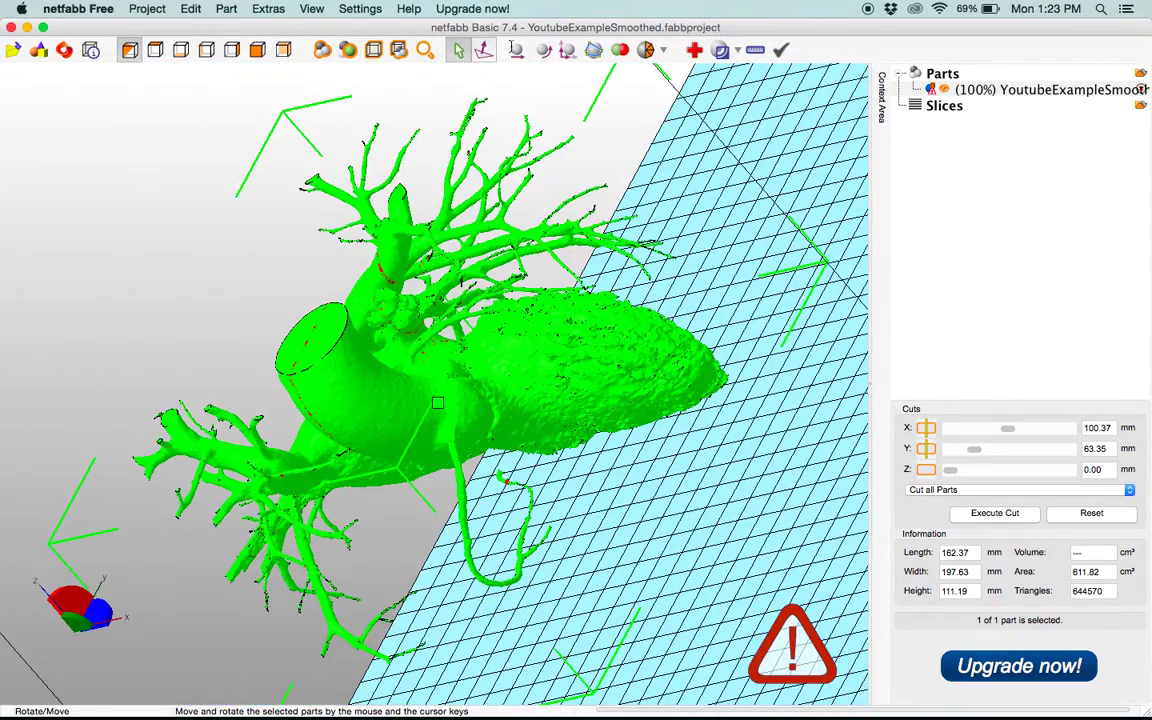
click(543, 50)
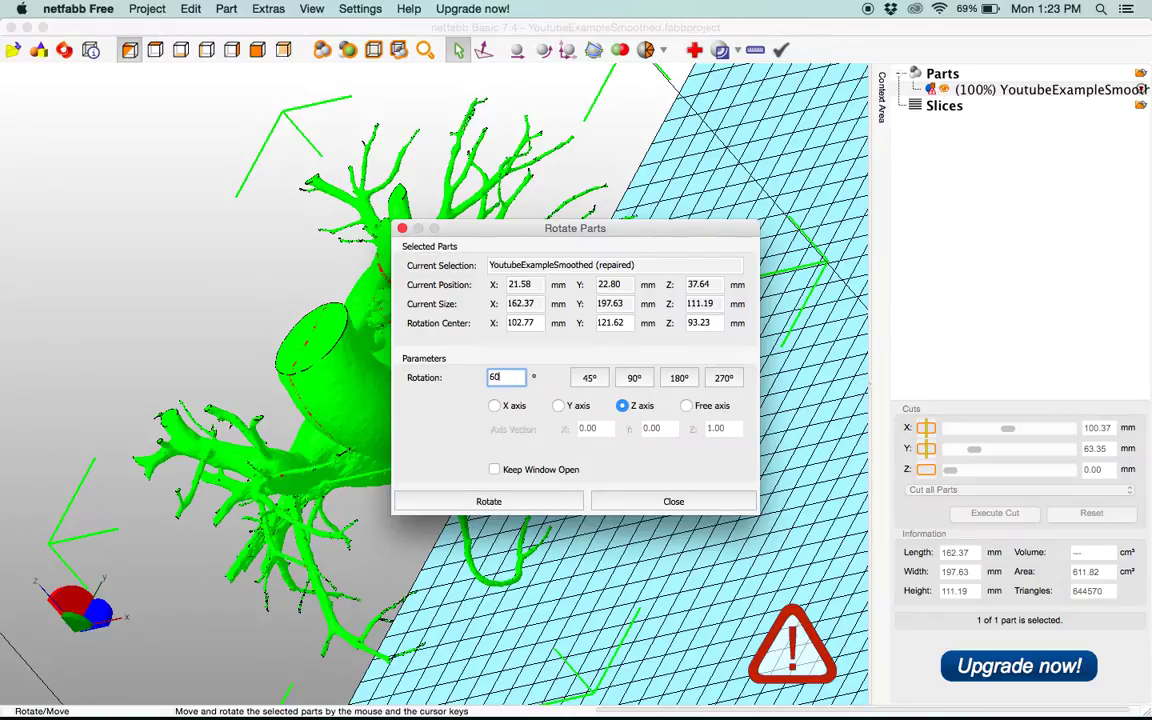
click(582, 501)
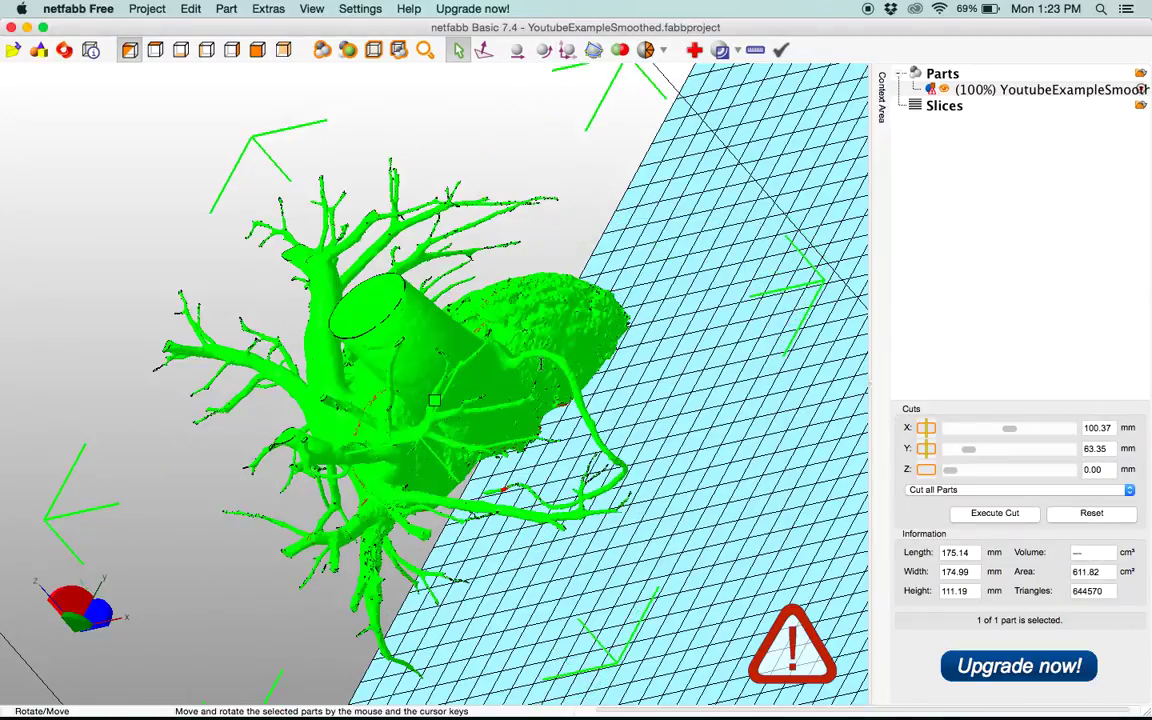
Position the cutting planes through the rotated heart at about X 97.62 mm and Y 35.81 mm
right_drag(548, 384, 548, 425)
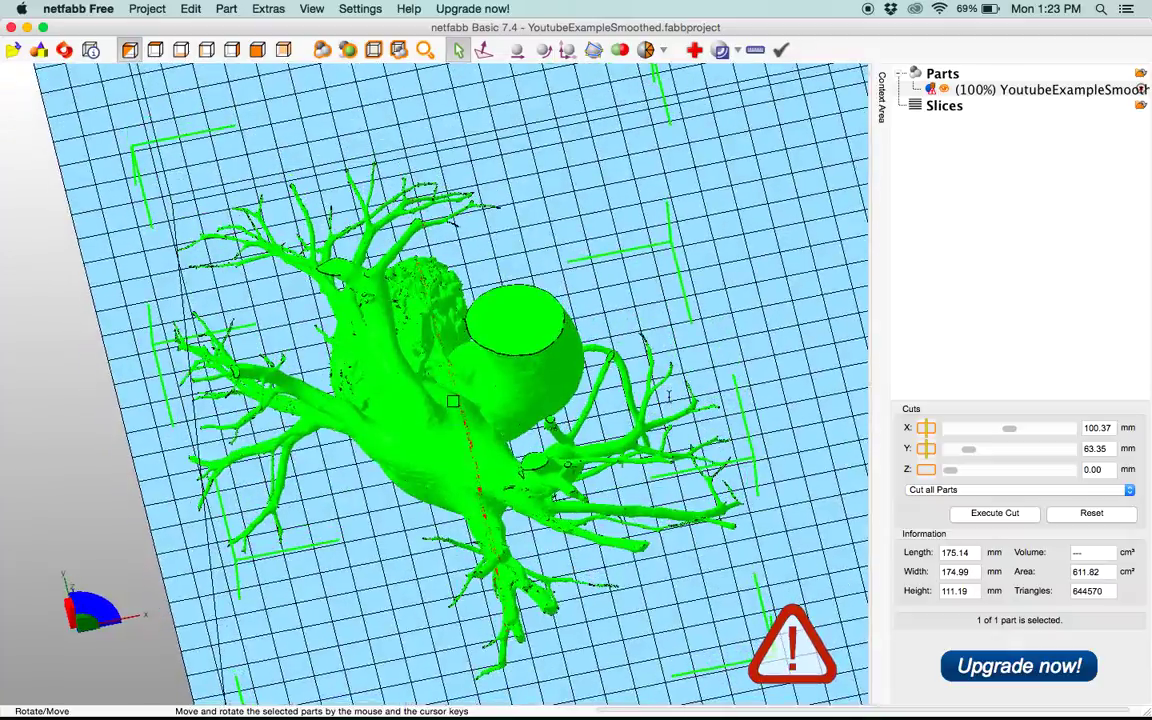
right_drag(669, 396, 691, 591)
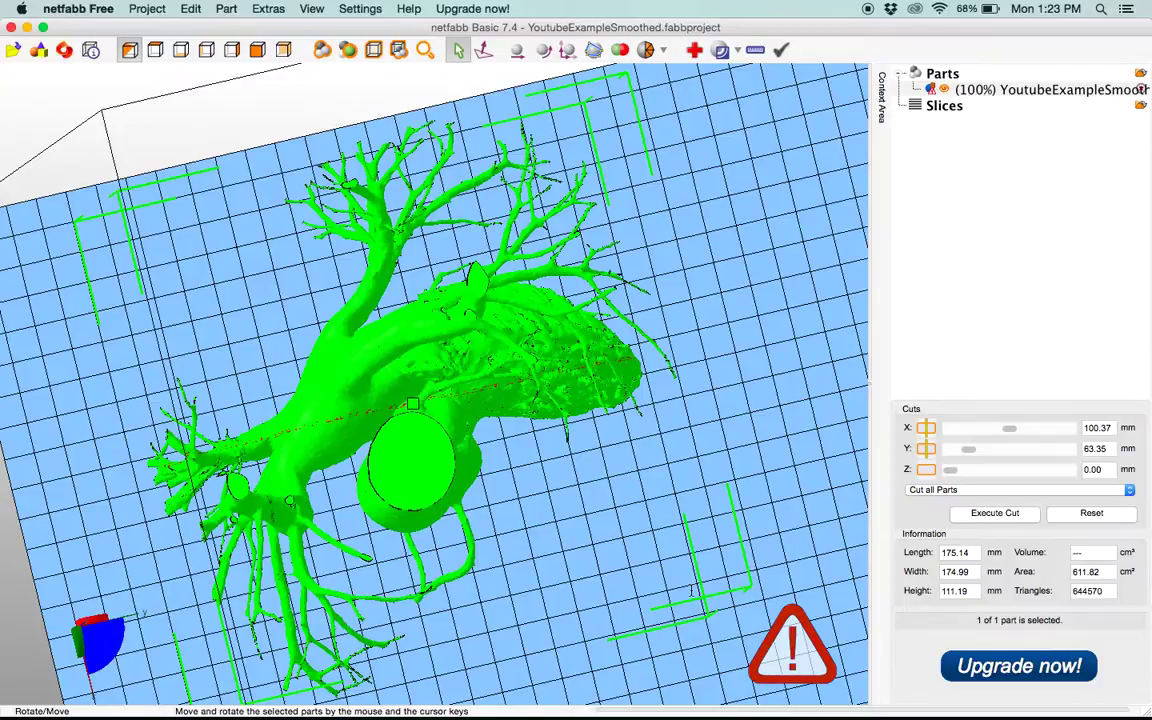
drag(1010, 429, 926, 449)
right_drag(512, 367, 481, 357)
right_drag(778, 240, 800, 321)
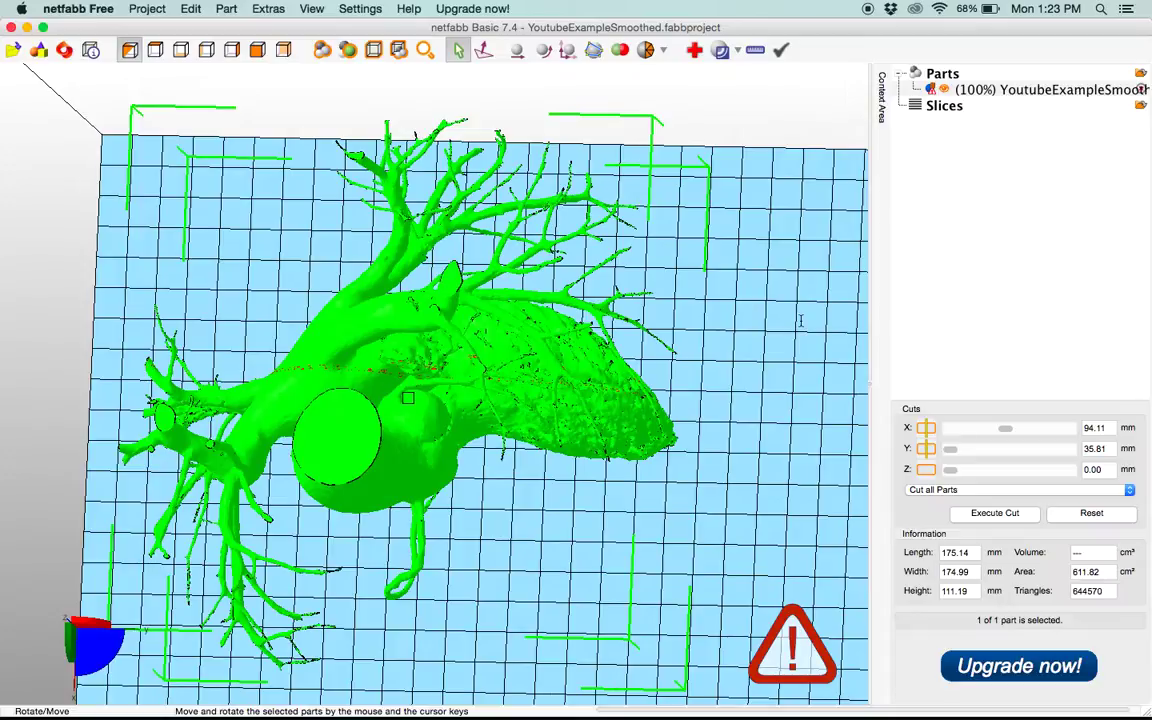
drag(1006, 428, 1008, 428)
Cut the heart in two along the X plane with triangulated cuts
click(982, 516)
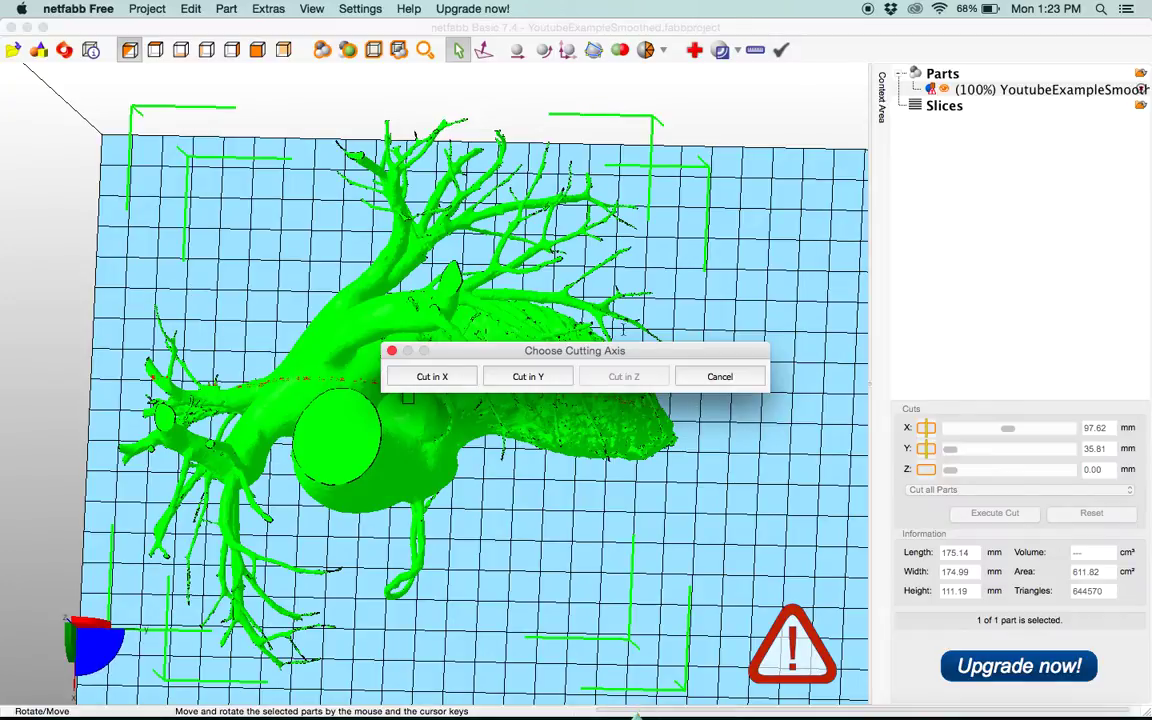
click(421, 374)
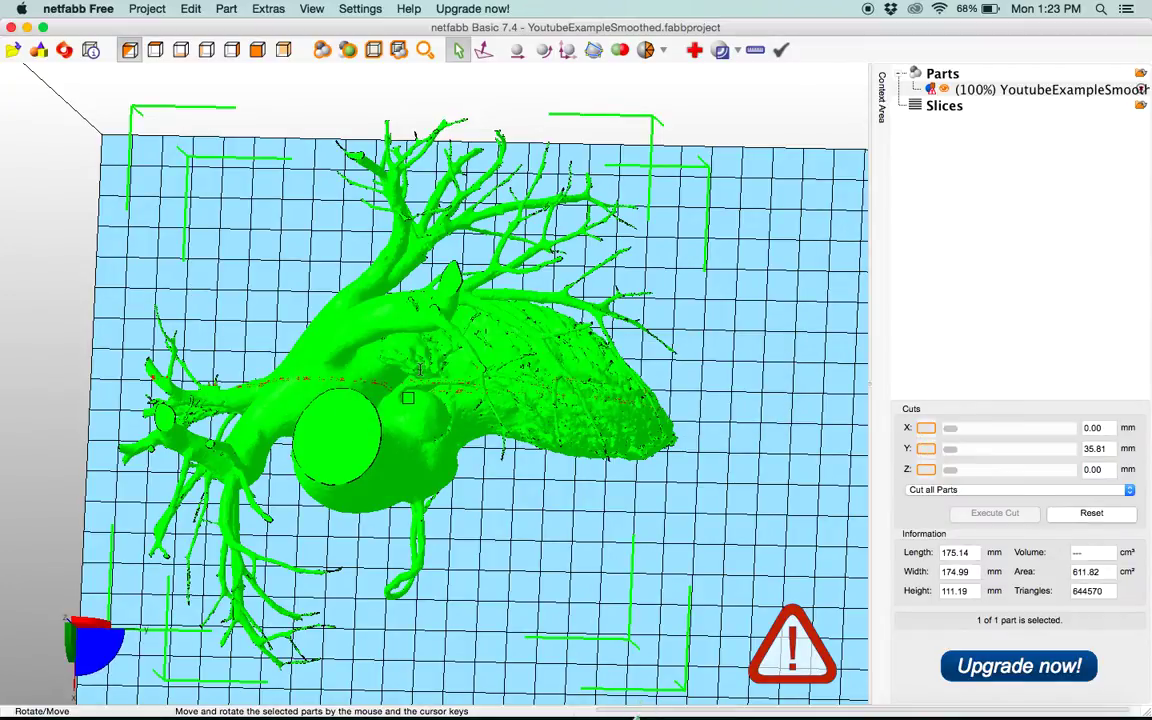
right_drag(537, 321, 572, 375)
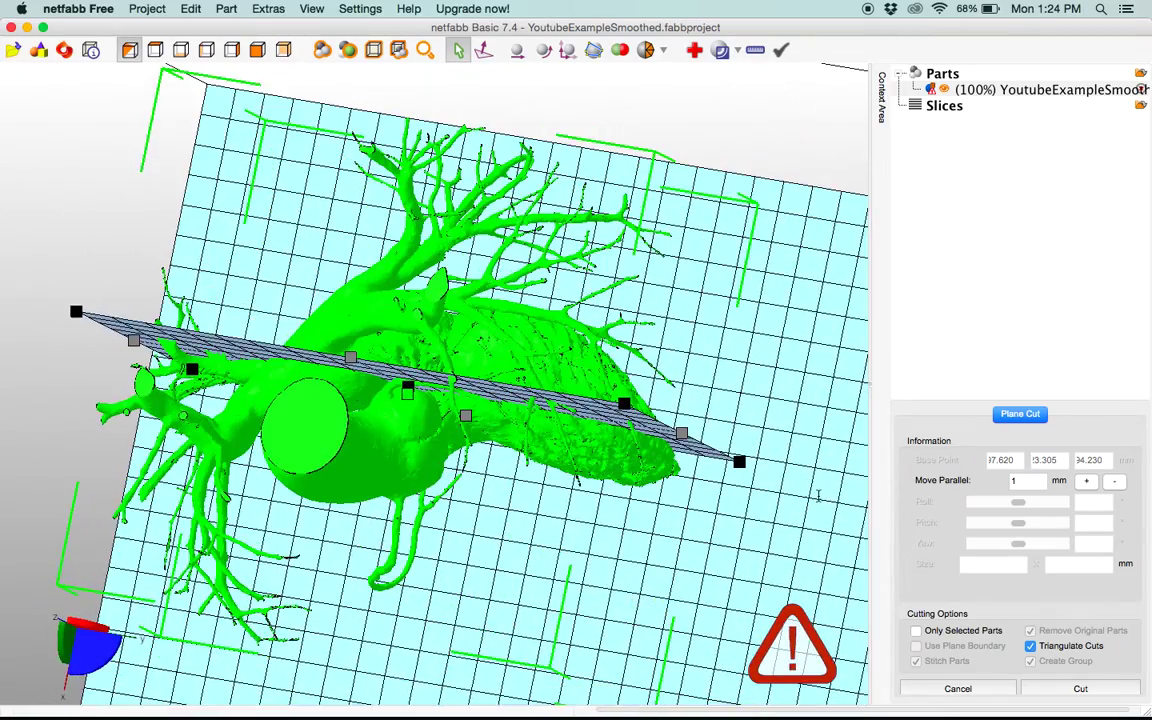
click(1082, 688)
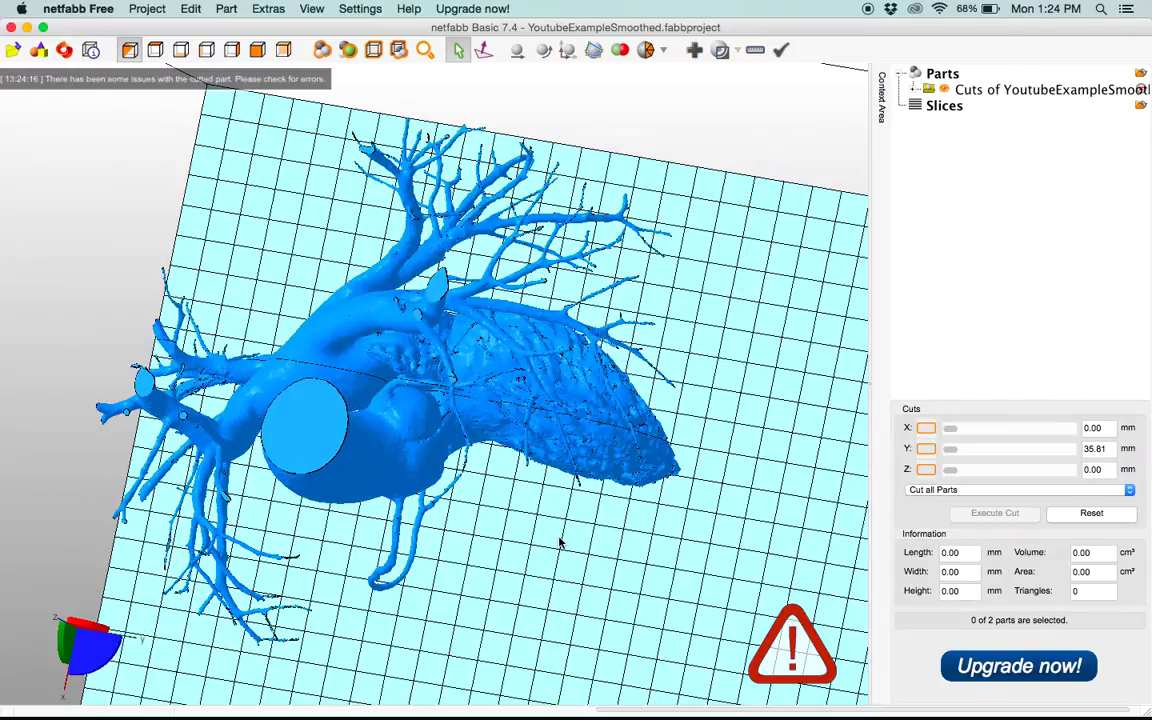
Select the heart half with the upper vessel branches and move it 100 mm along X with a relative translation
right_drag(490, 385, 455, 358)
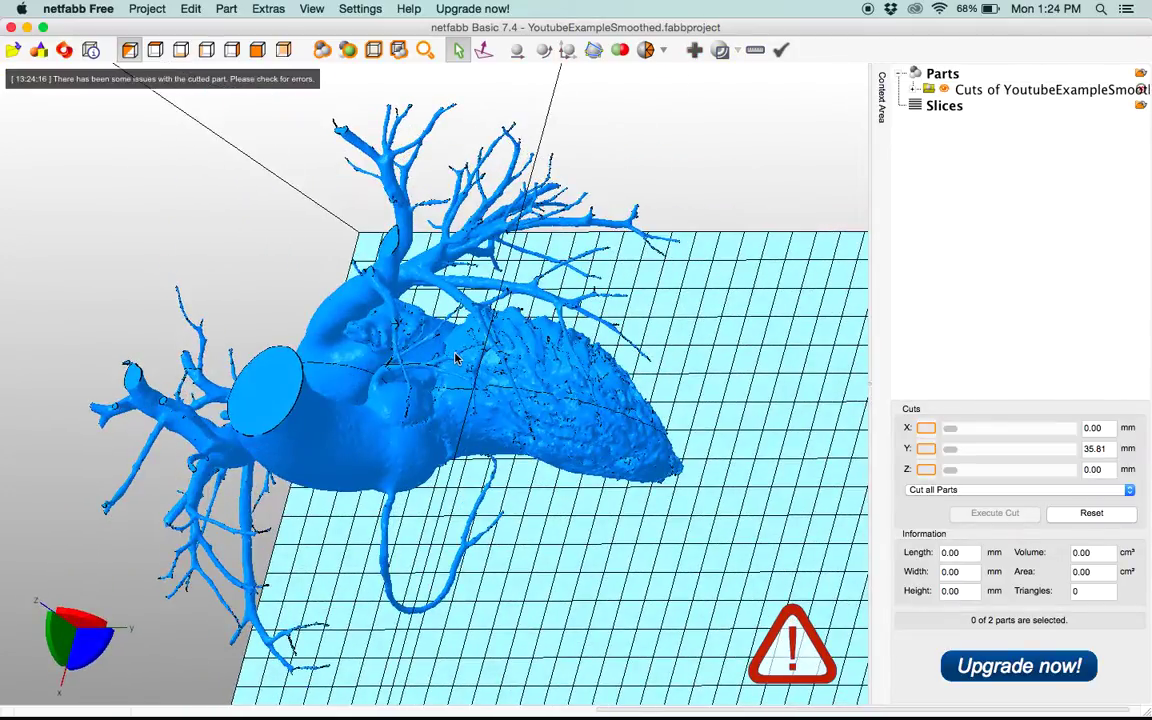
click(455, 358)
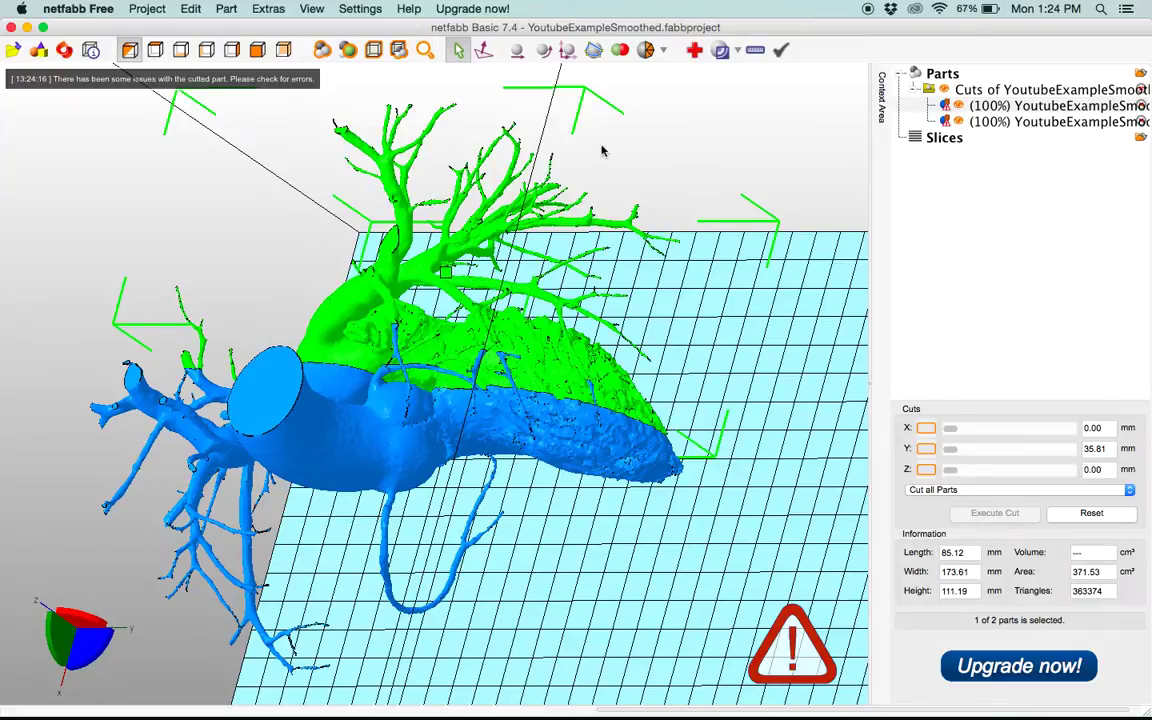
click(483, 50)
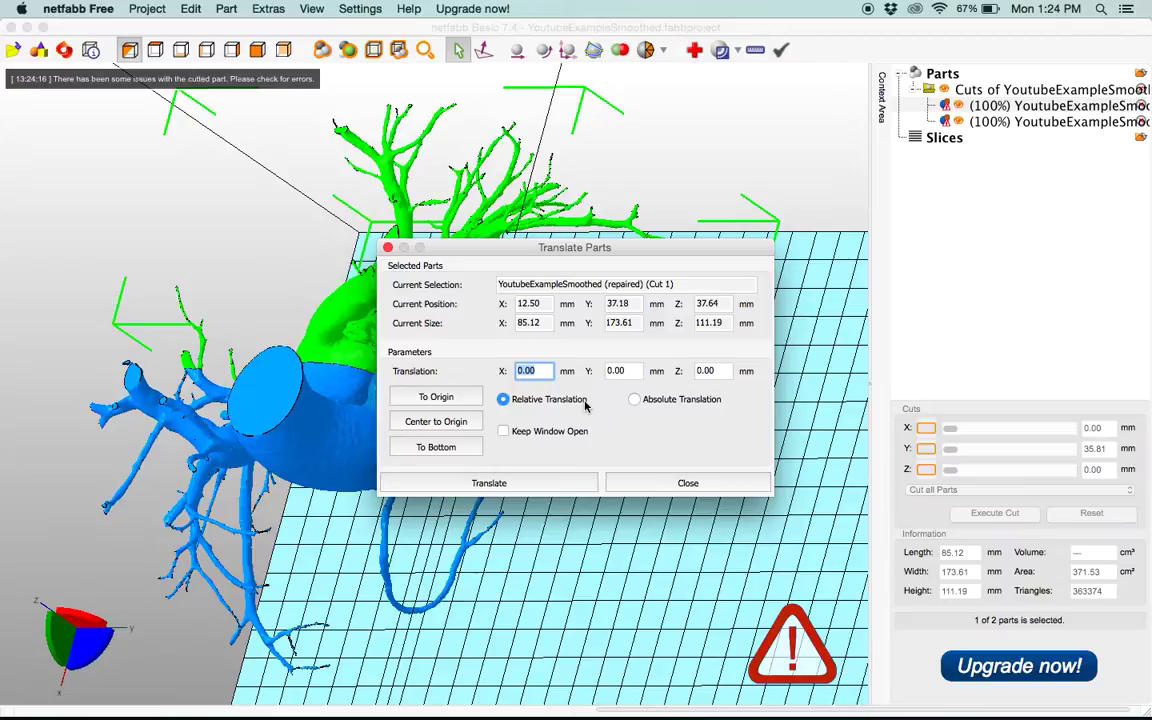
click(711, 373)
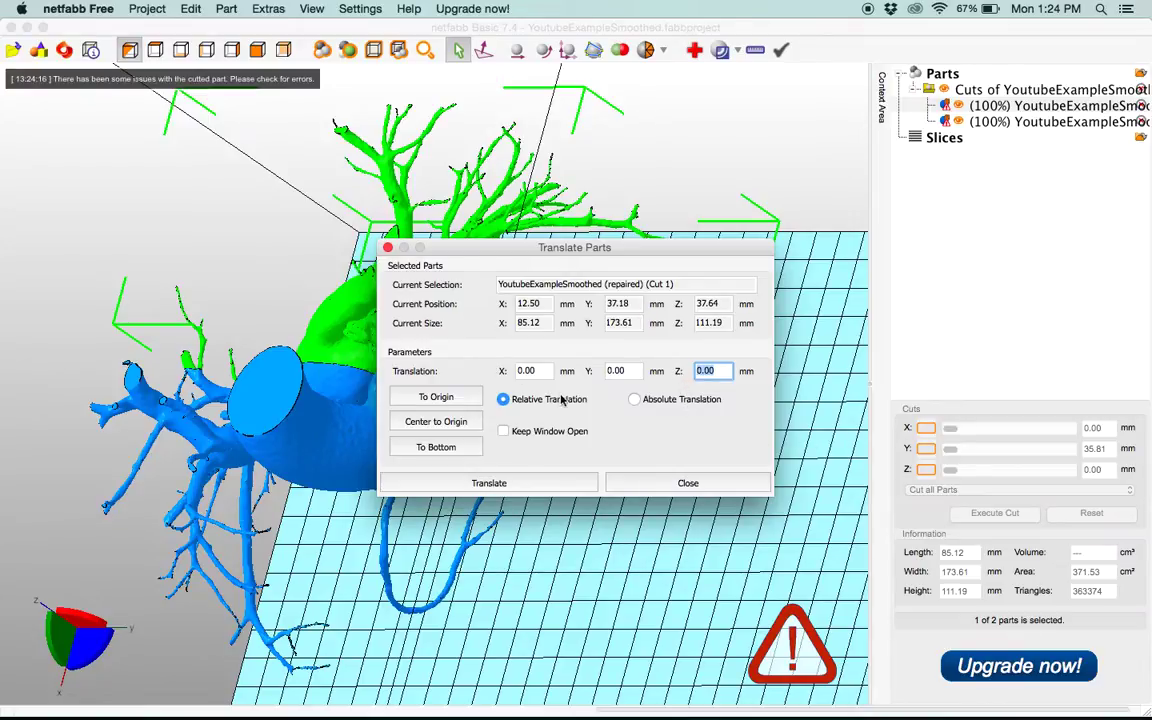
click(540, 370)
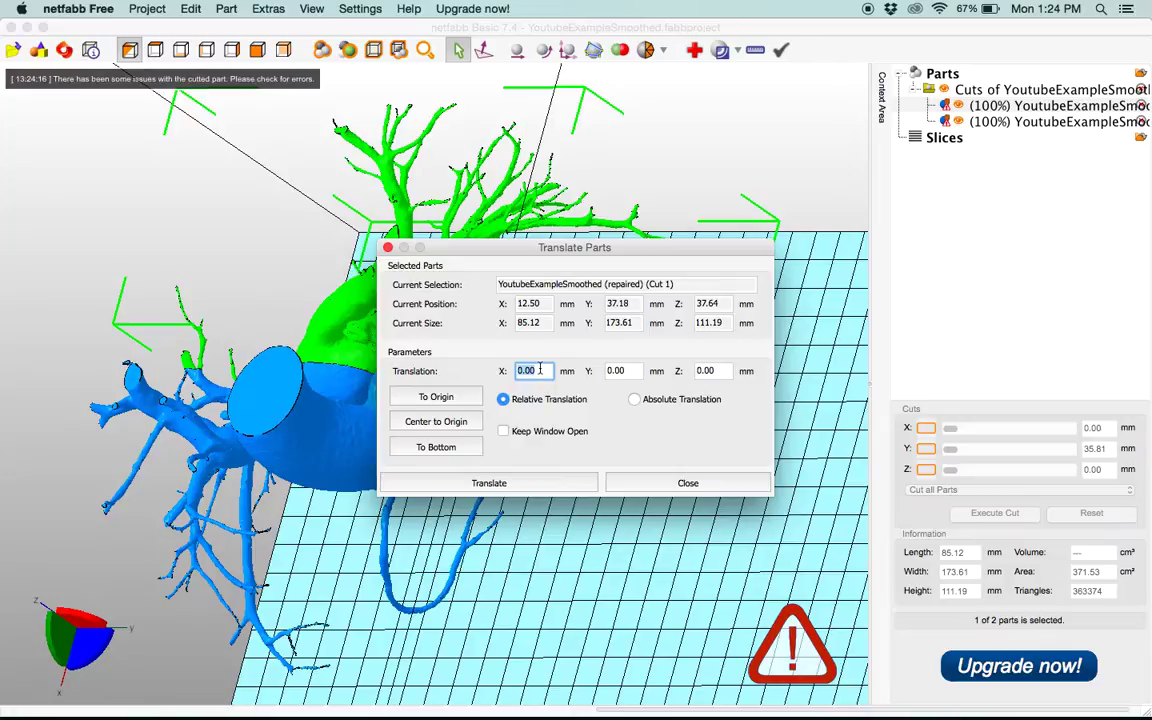
key(BackSpace)
click(558, 483)
Move the same heart half another 100 mm along X to separate it further from the other half
right_drag(597, 351, 574, 371)
click(483, 50)
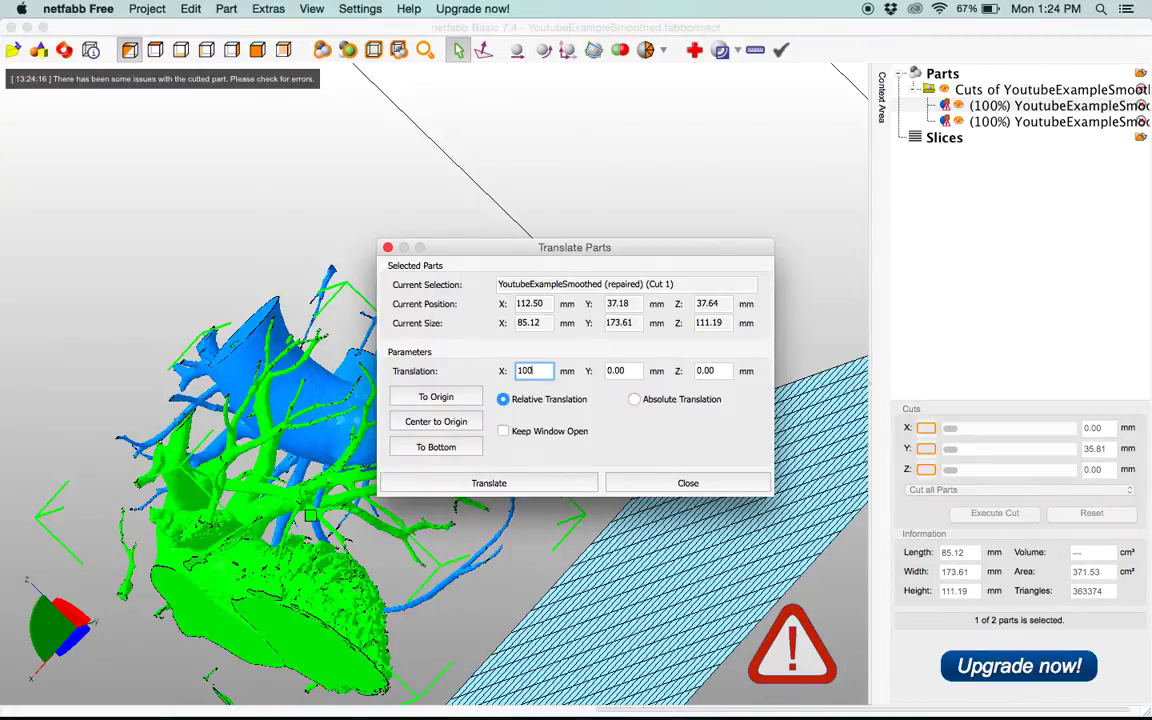
click(537, 481)
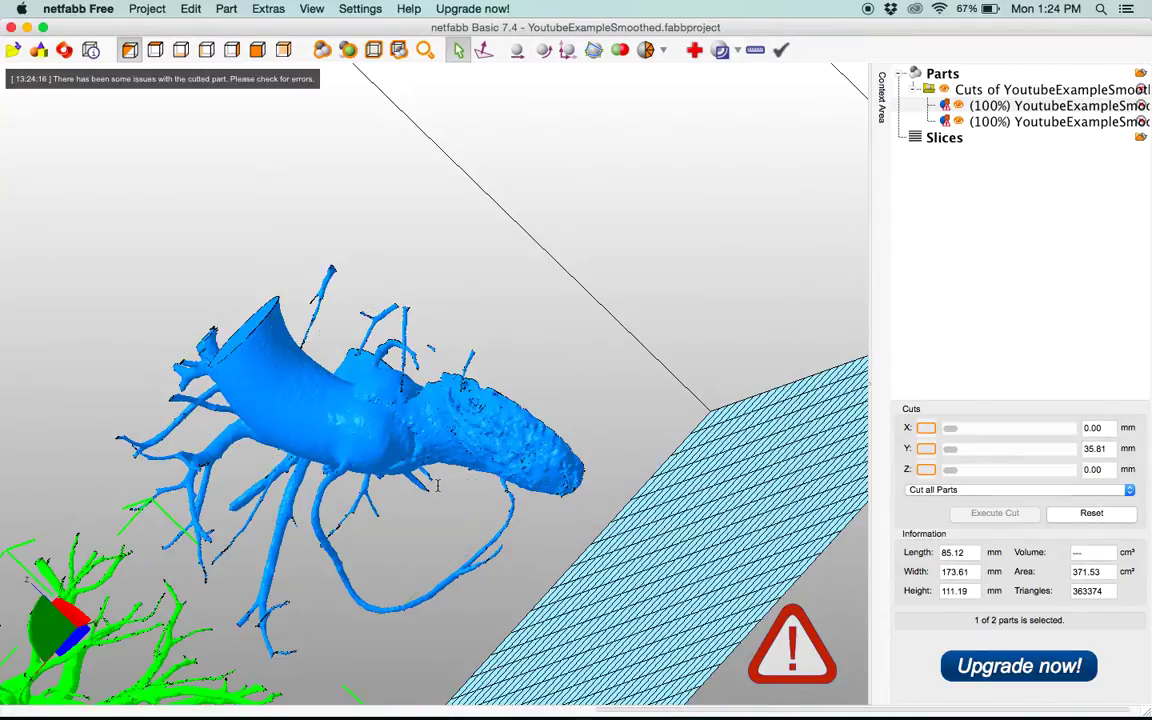
right_drag(338, 508, 200, 396)
right_drag(389, 400, 214, 393)
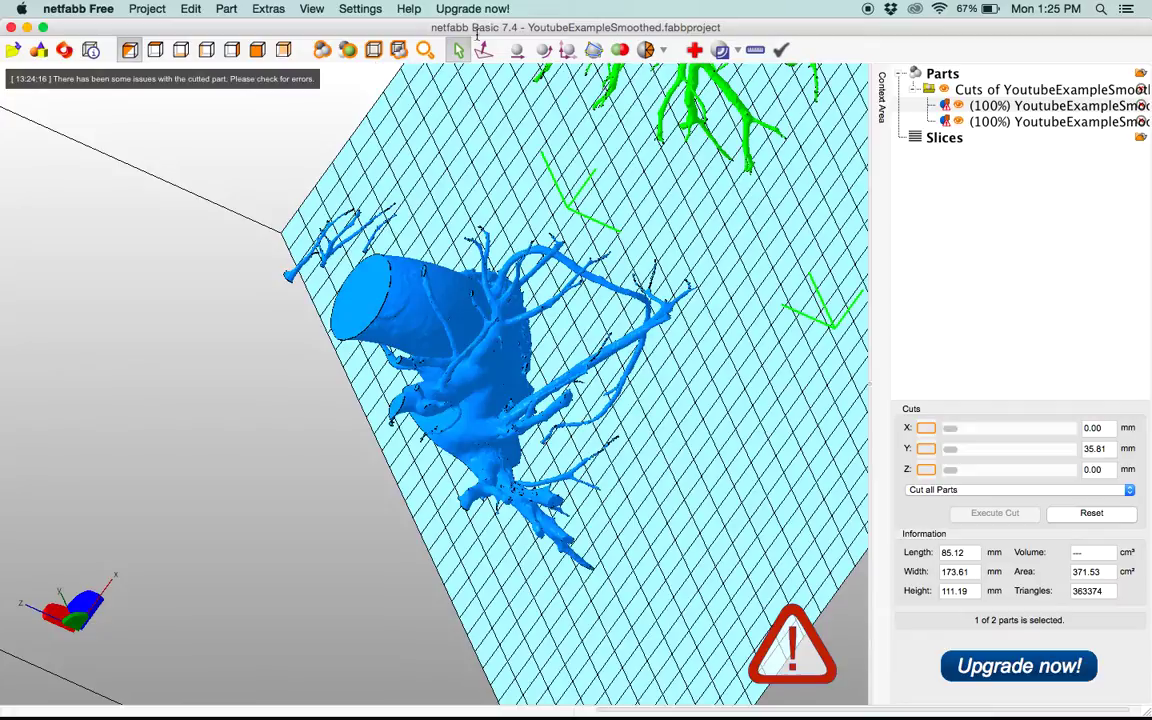
Review the export formats offered for parts, deselect the heart half and inspect the cut faces
click(147, 8)
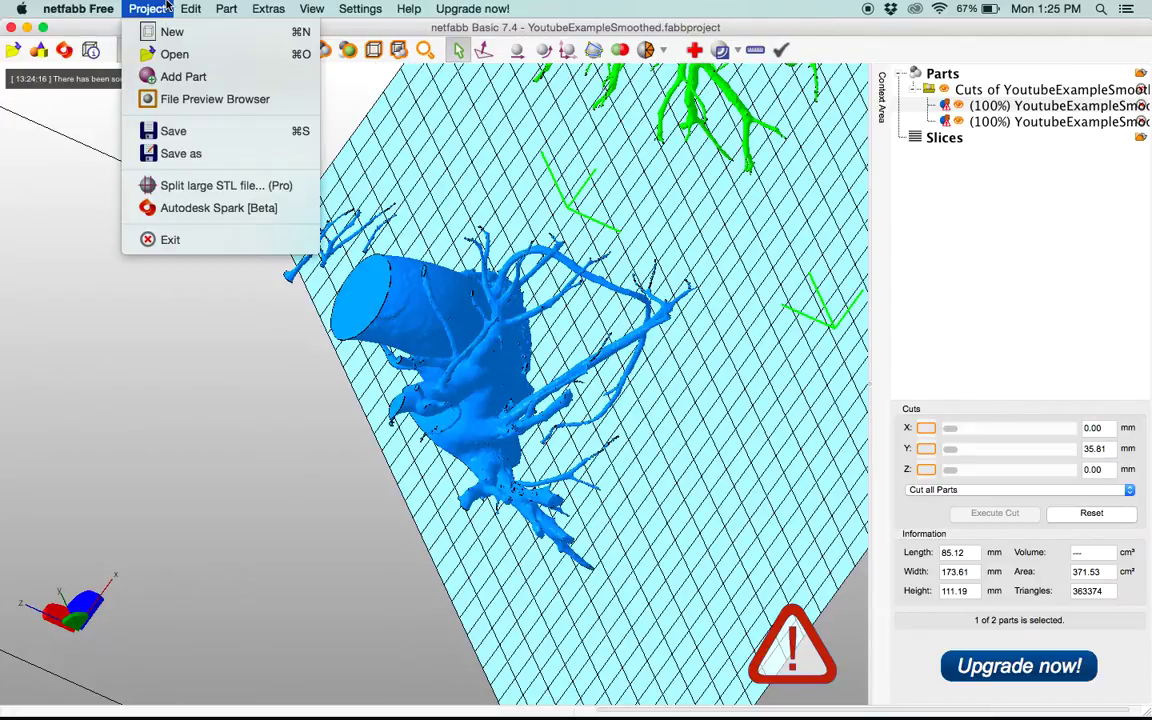
mouse_move(178, 6)
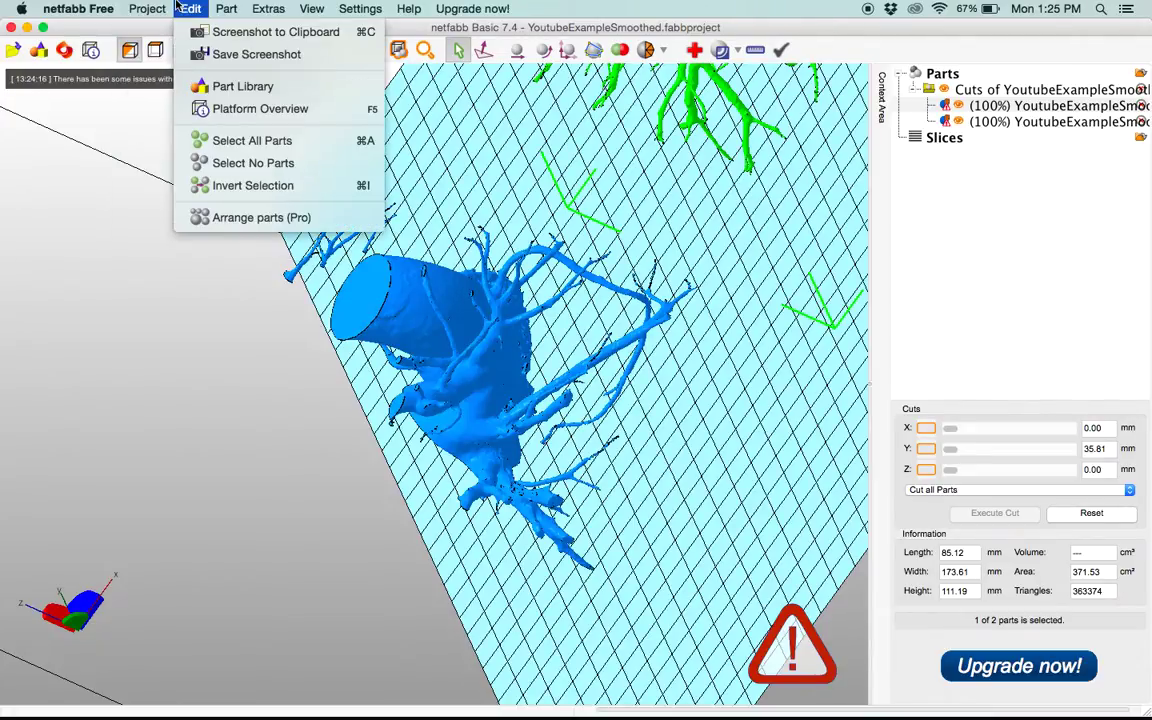
mouse_move(228, 8)
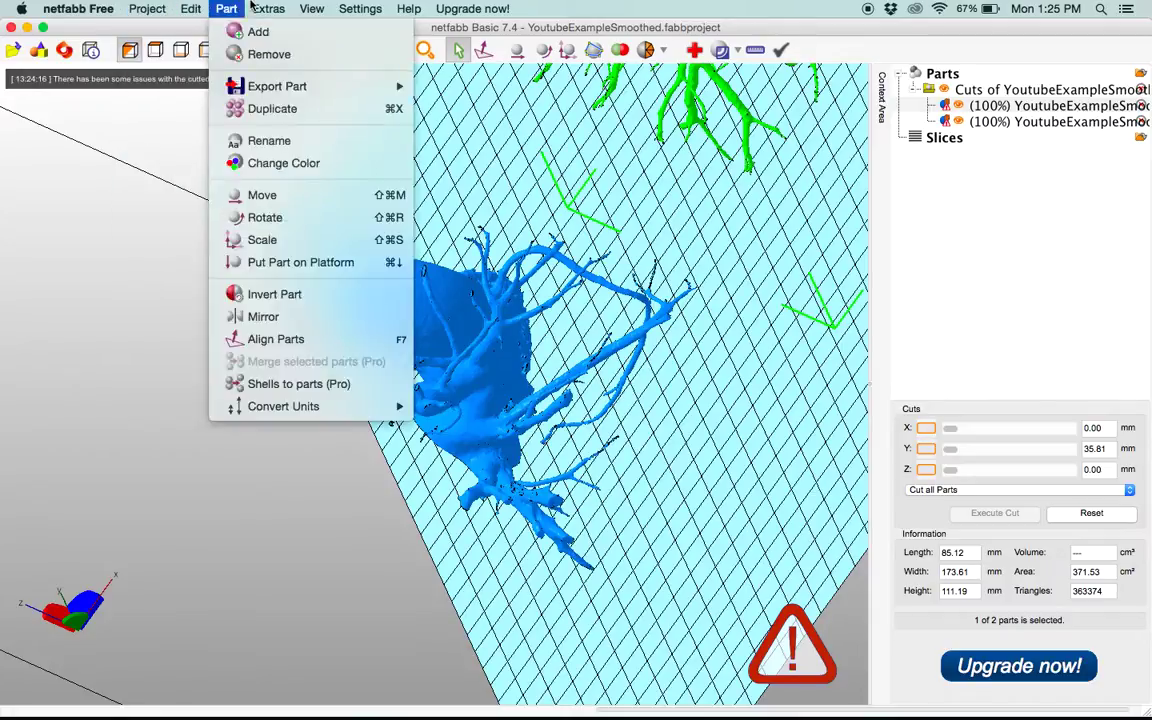
mouse_move(262, 88)
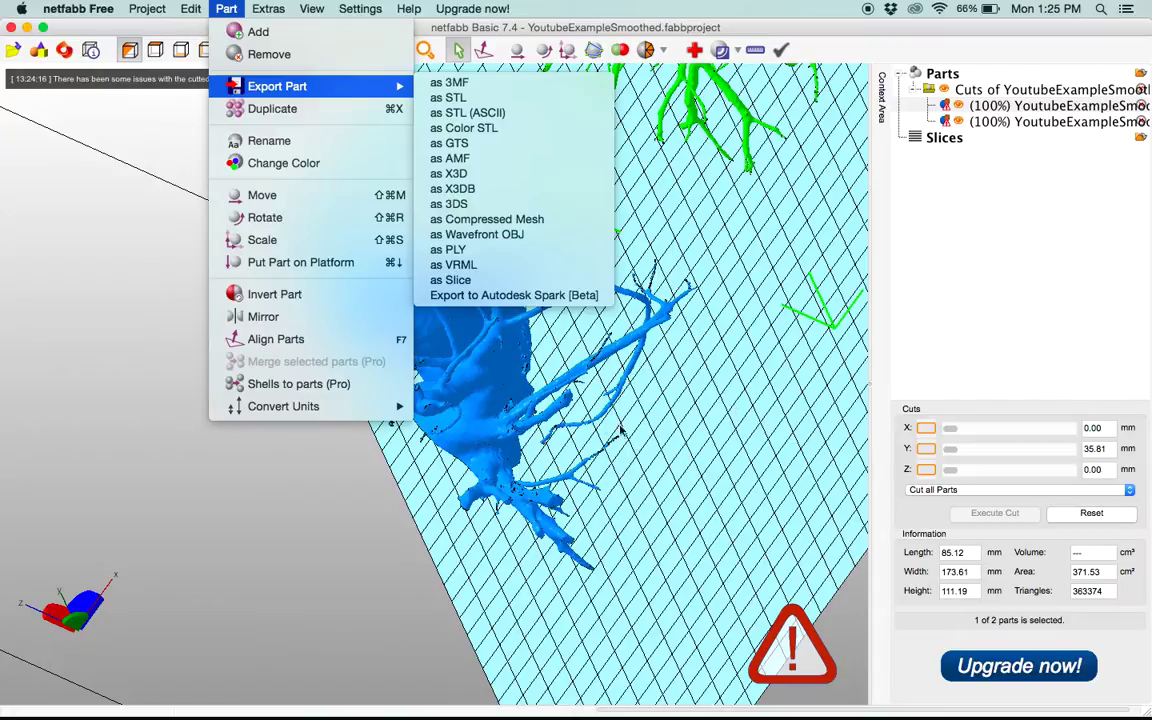
click(185, 237)
click(482, 229)
right_drag(549, 200, 609, 49)
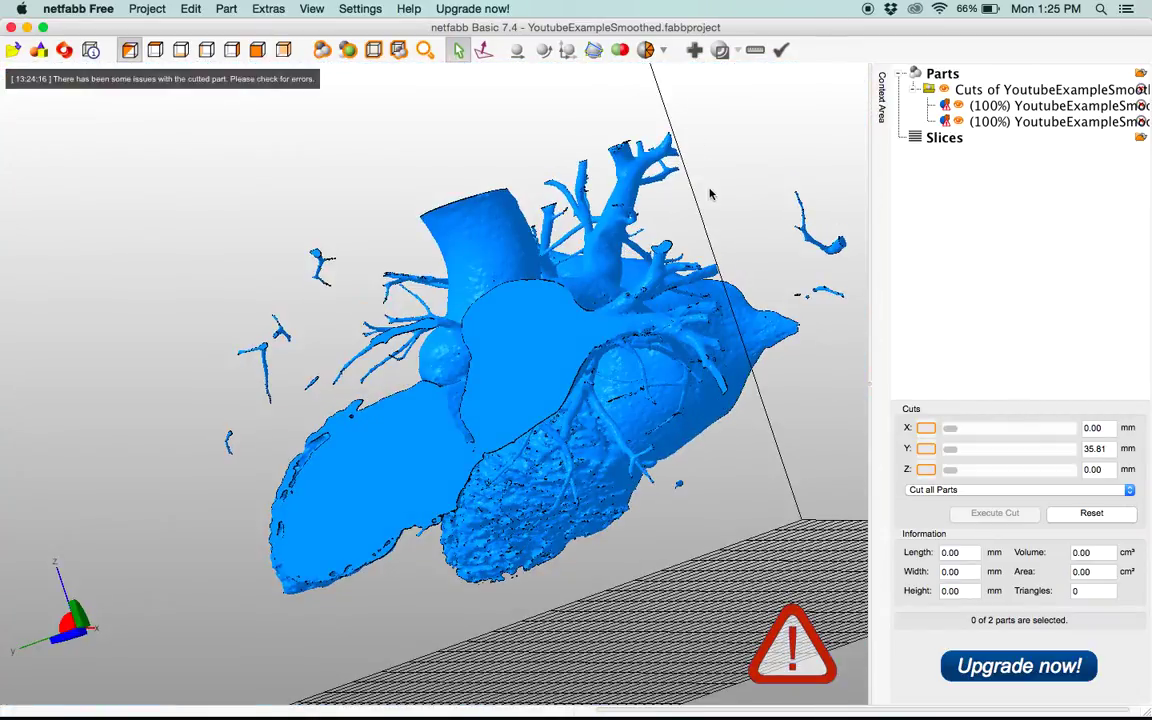
Select the separated heart half and set up its STL export to the Medical Models folder under a random placeholder file name
click(743, 327)
click(743, 322)
click(680, 414)
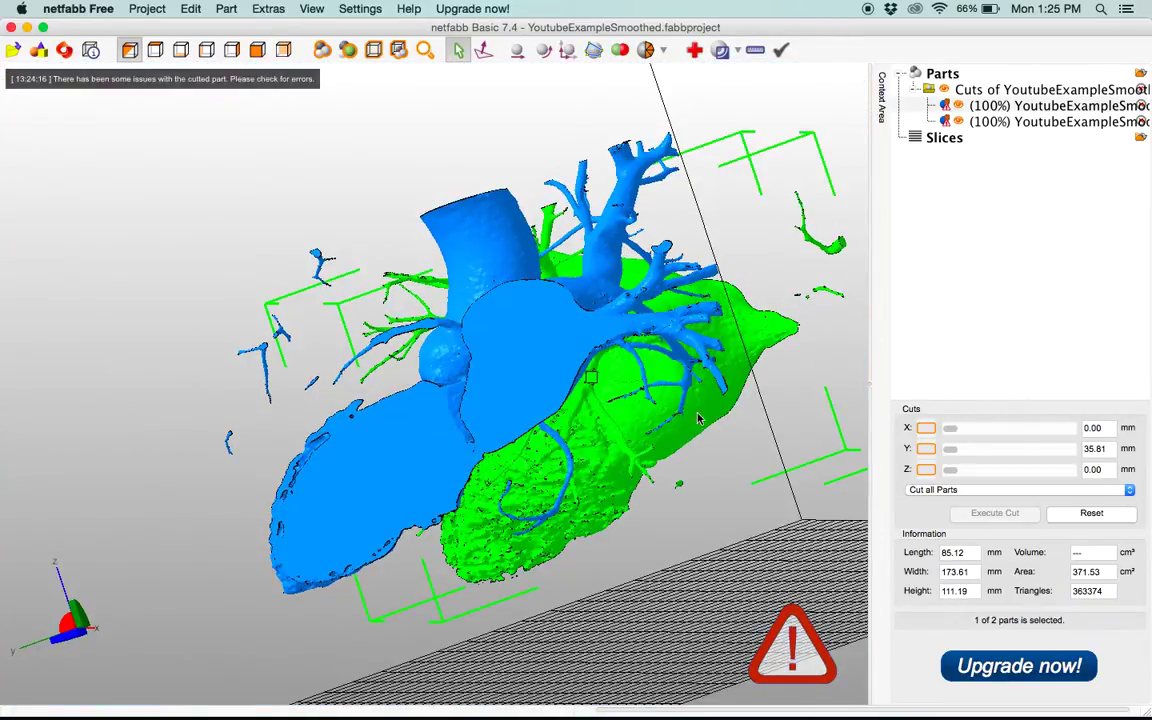
click(222, 8)
mouse_move(398, 86)
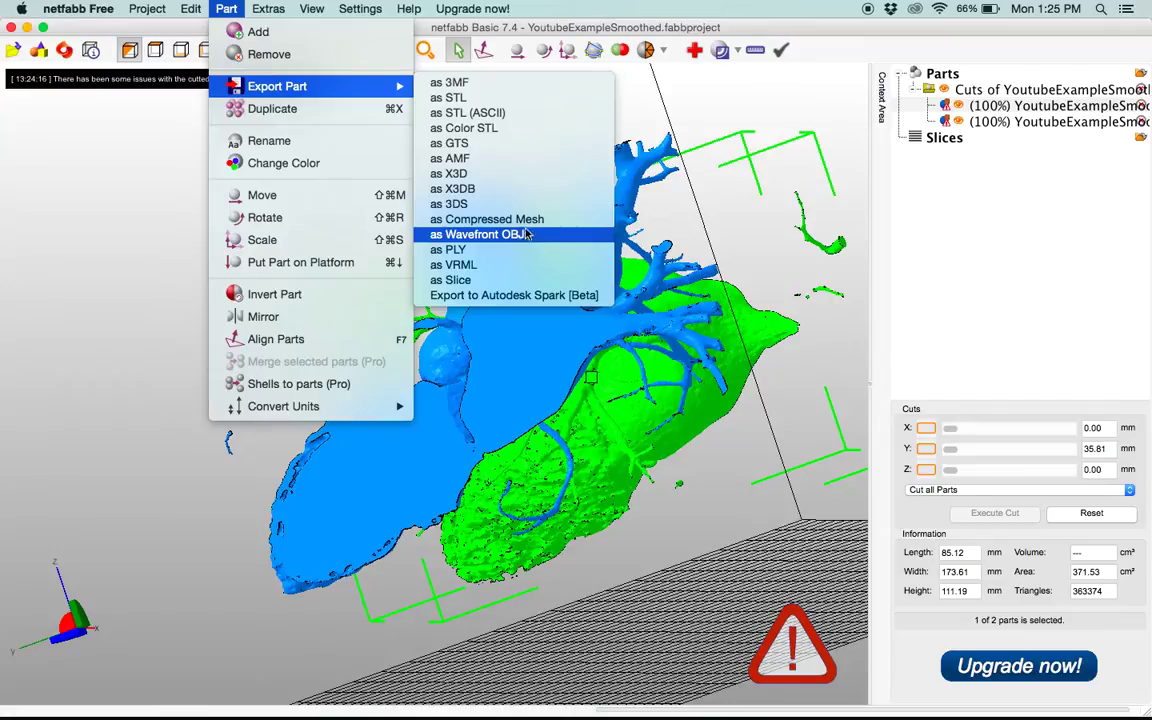
click(481, 99)
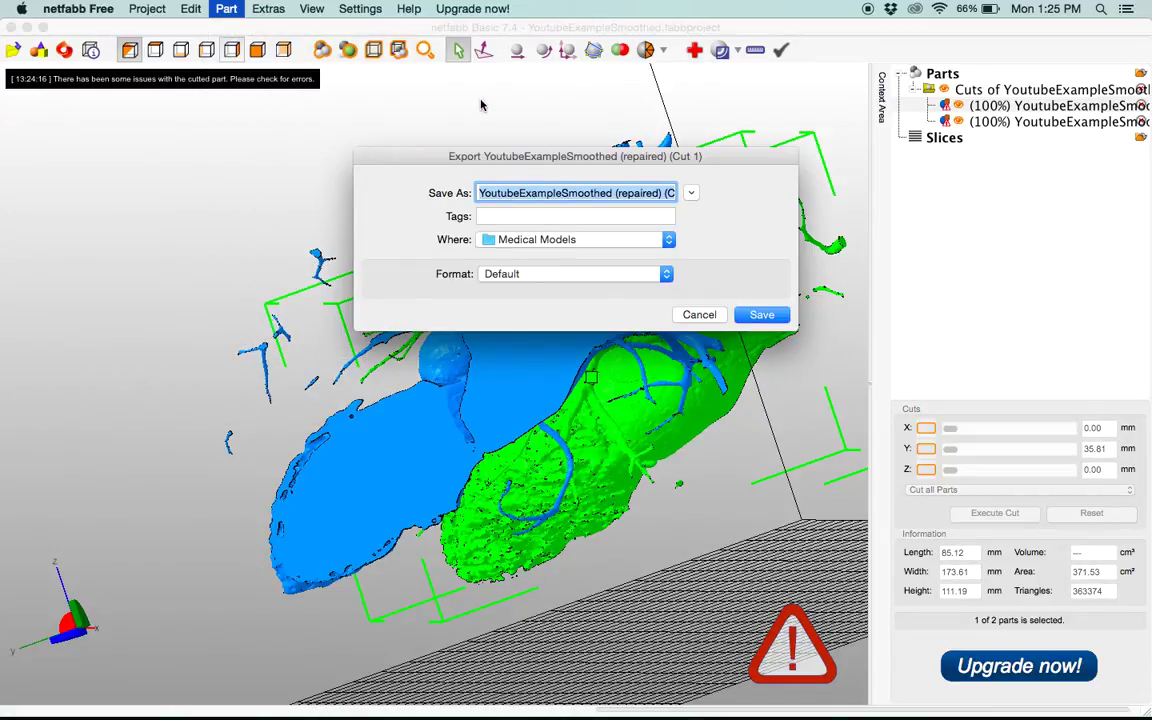
key(BackSpace)
text(k)
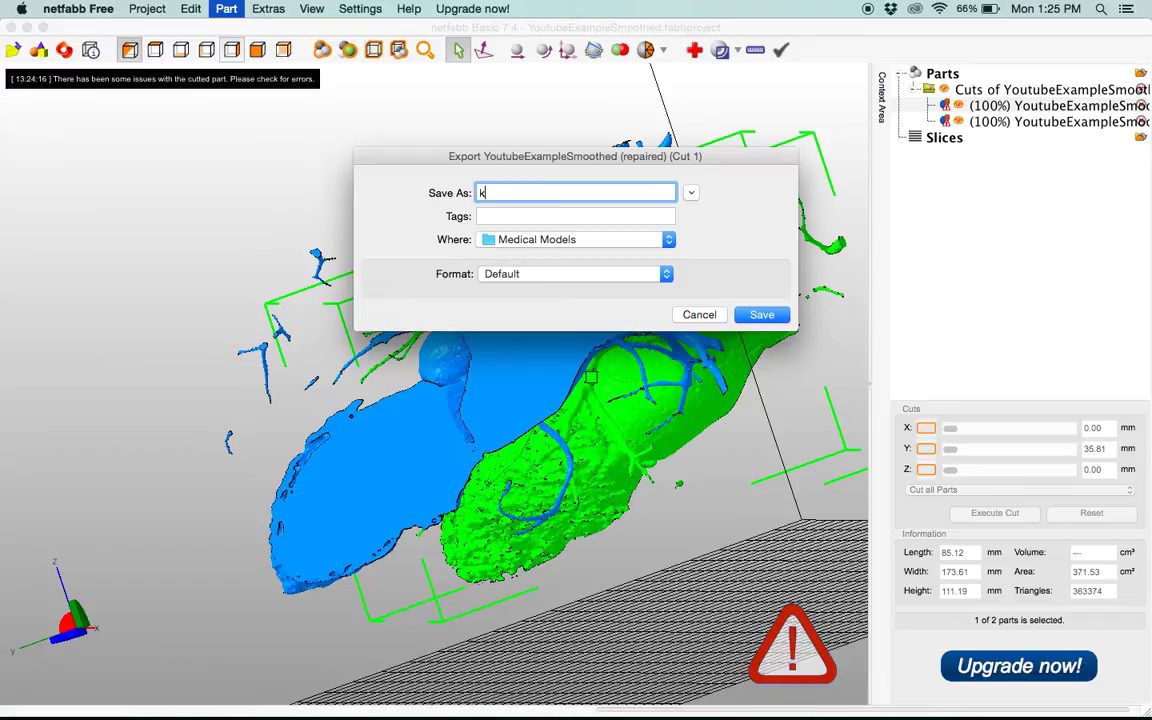
text(nabgmnasvnmsbnmagbasvajgsjfhkagsahjehj)
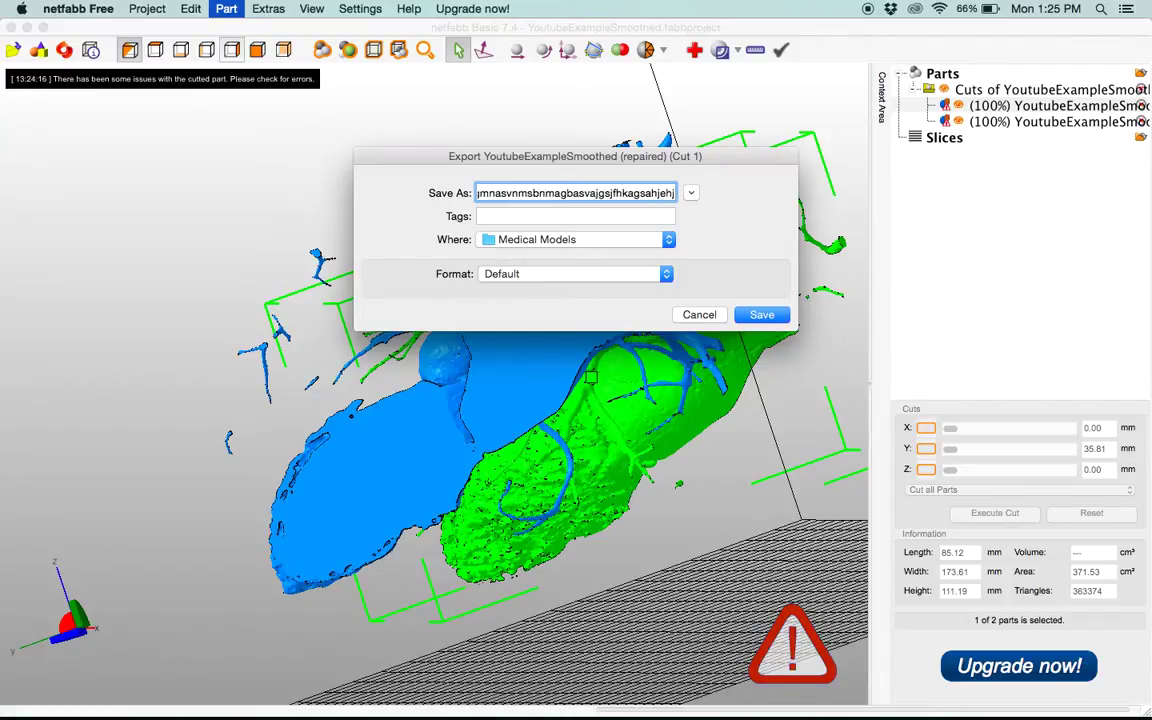